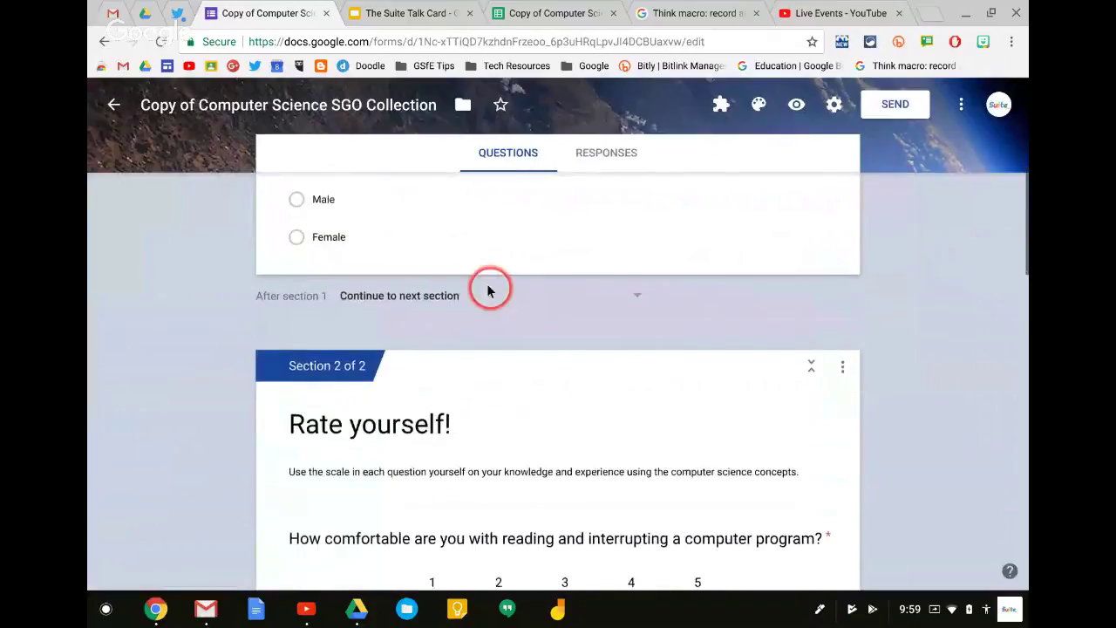
Review the self-rating questions in the Computer Science SGO Collection form and view its responses
scroll(488, 291, "down", 1)
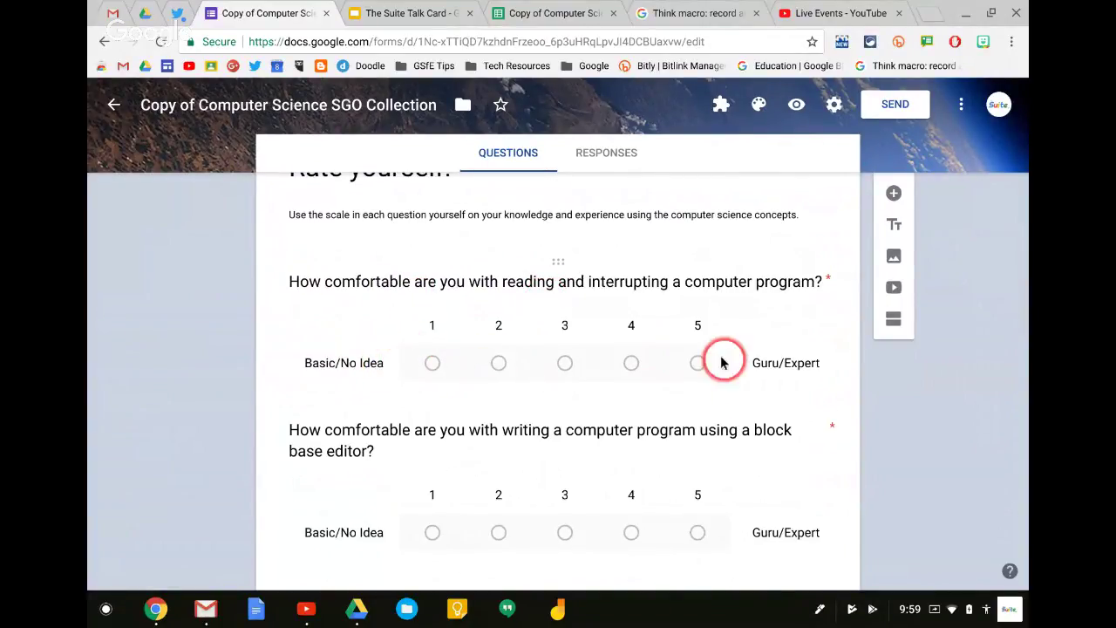
scroll(764, 357, "down", 5)
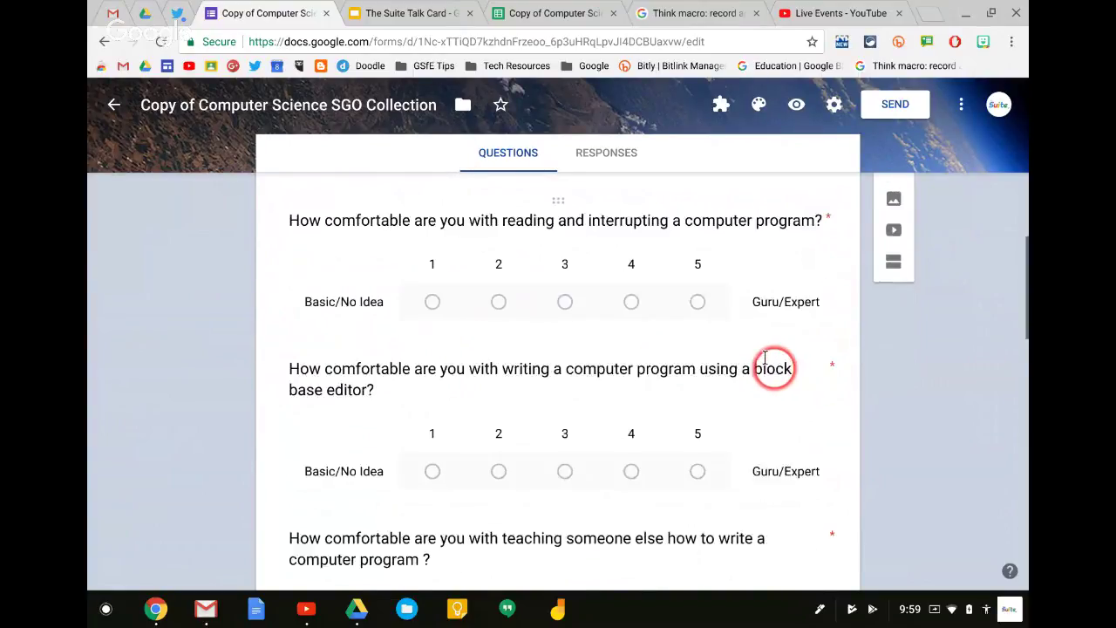
scroll(764, 358, "down", 6)
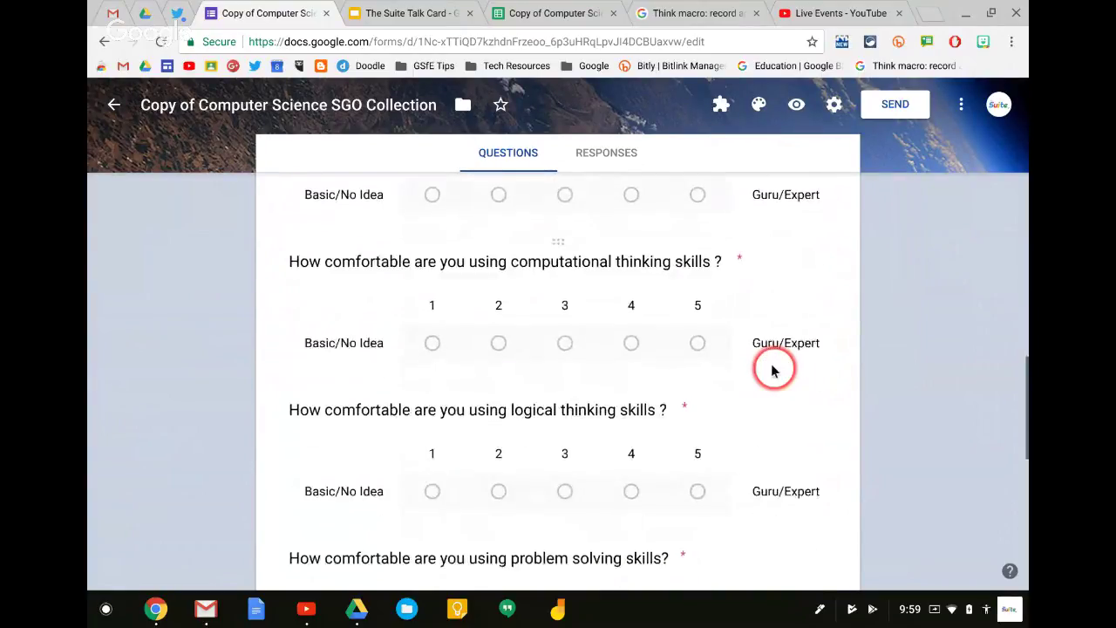
scroll(773, 371, "down", 4)
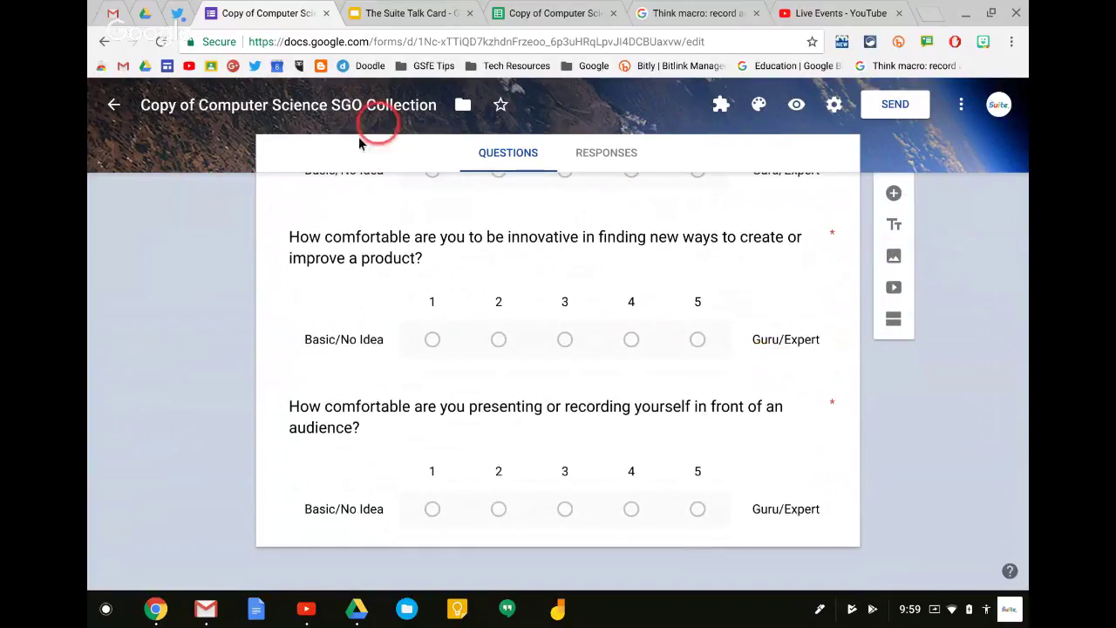
scroll(507, 233, "up", 15)
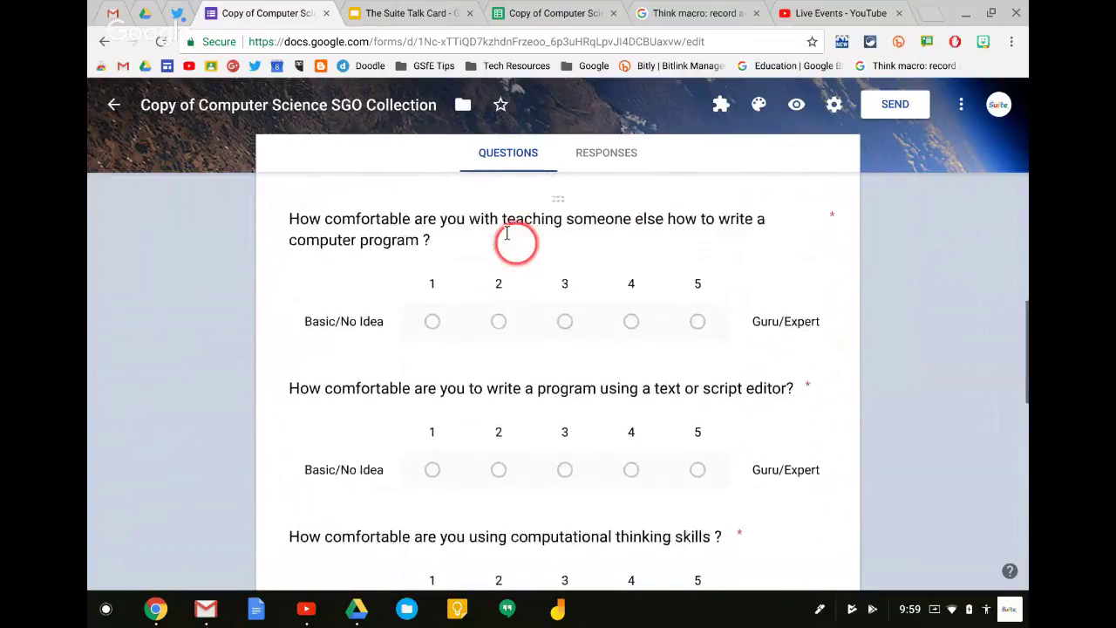
scroll(507, 234, "up", 10)
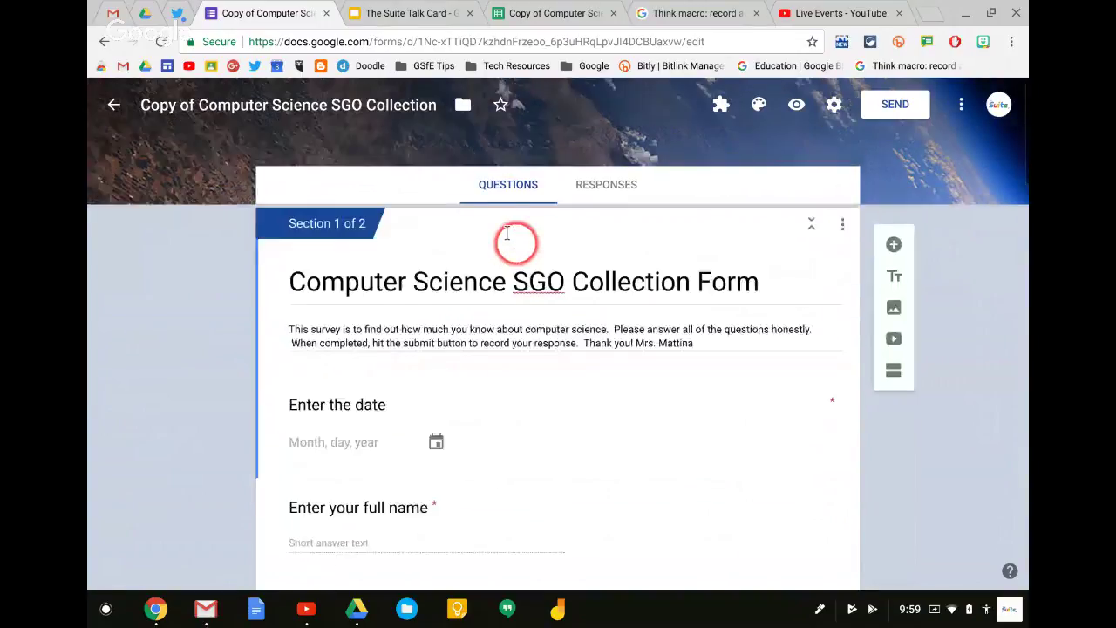
left_click(610, 199)
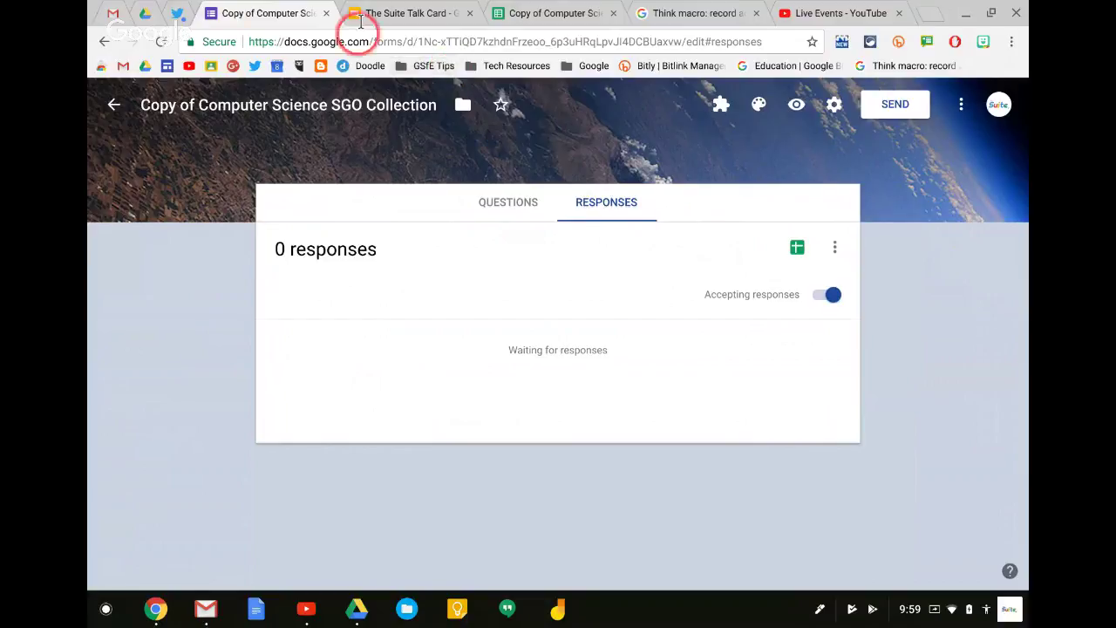
Close the form and open the Form Responses 1 sheet in the Computer Science SGO Collection responses spreadsheet
left_click(324, 15)
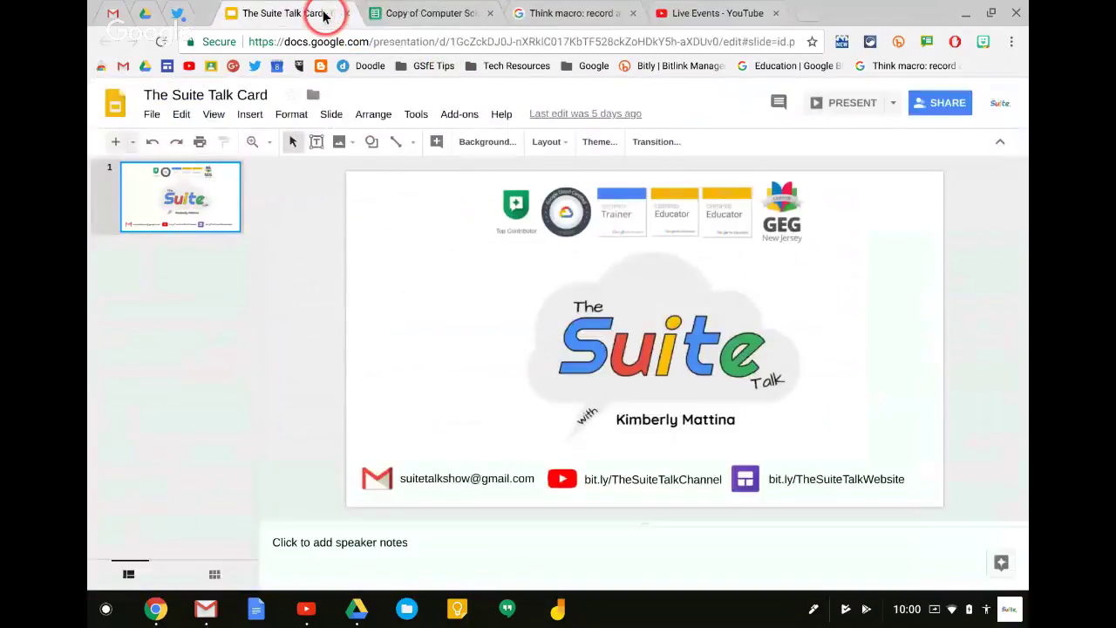
left_click(371, 15)
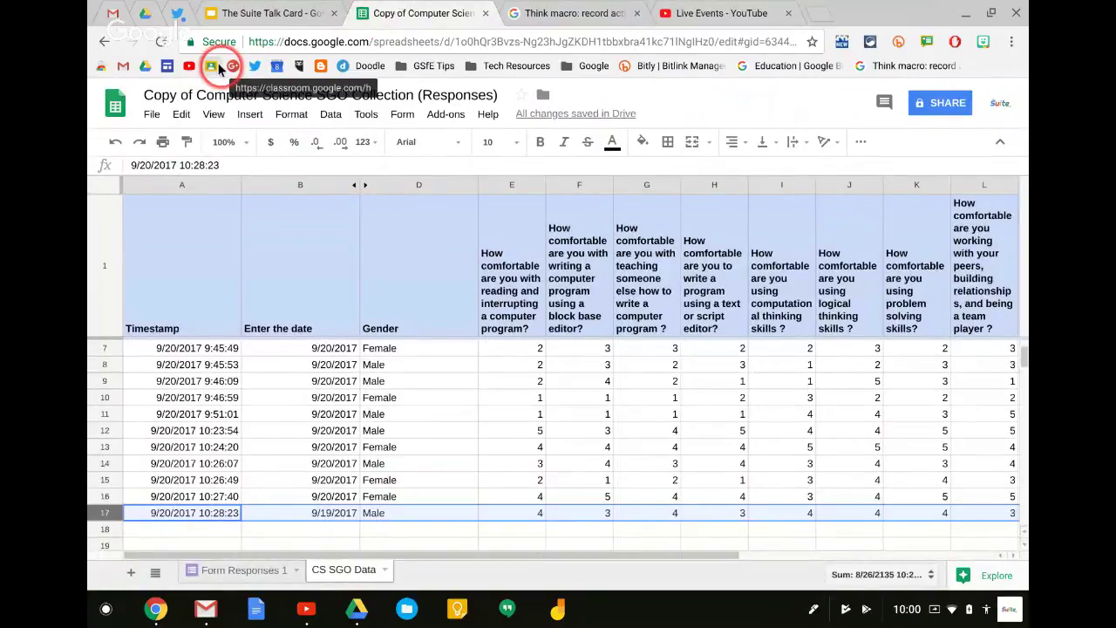
left_click(216, 567)
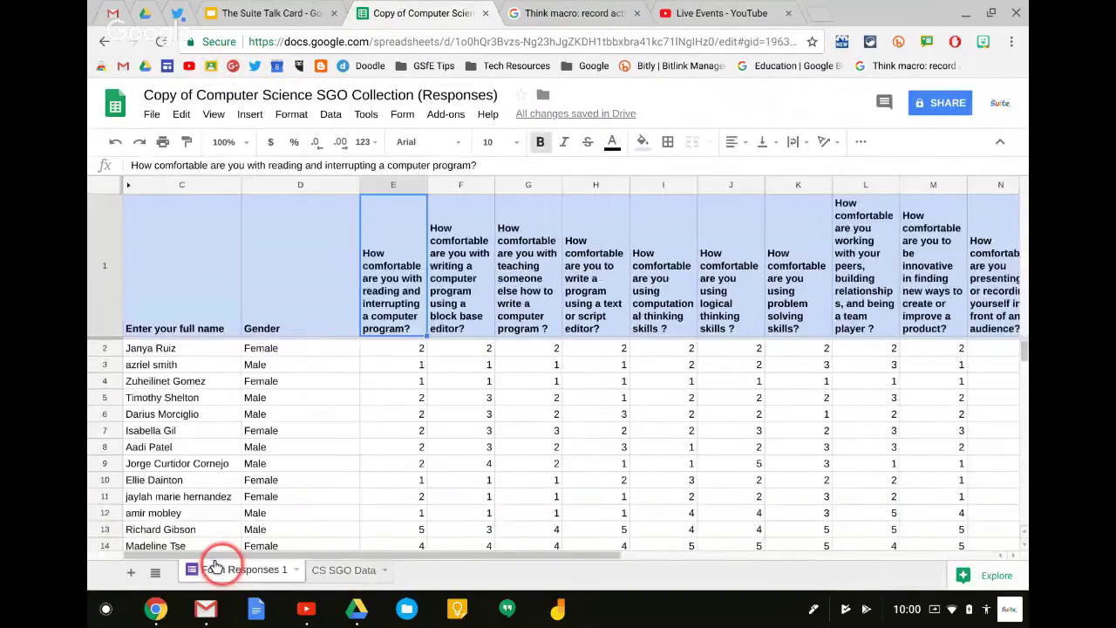
Hide the full-name column C in the Form Responses 1 sheet
left_click(209, 185)
left_click(232, 186)
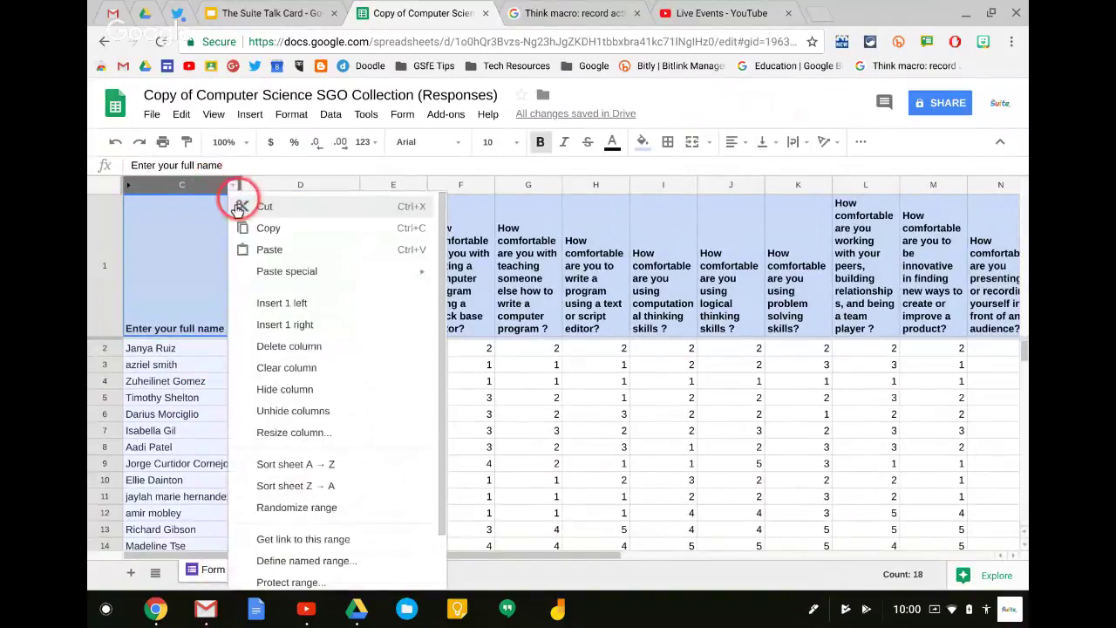
left_click(262, 390)
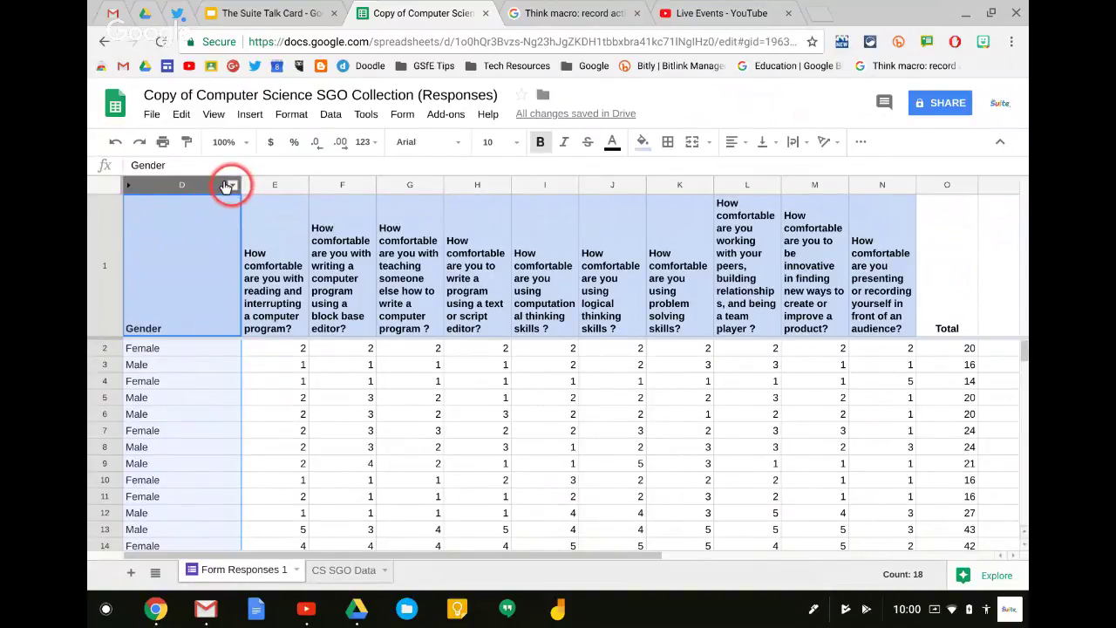
left_click(230, 186)
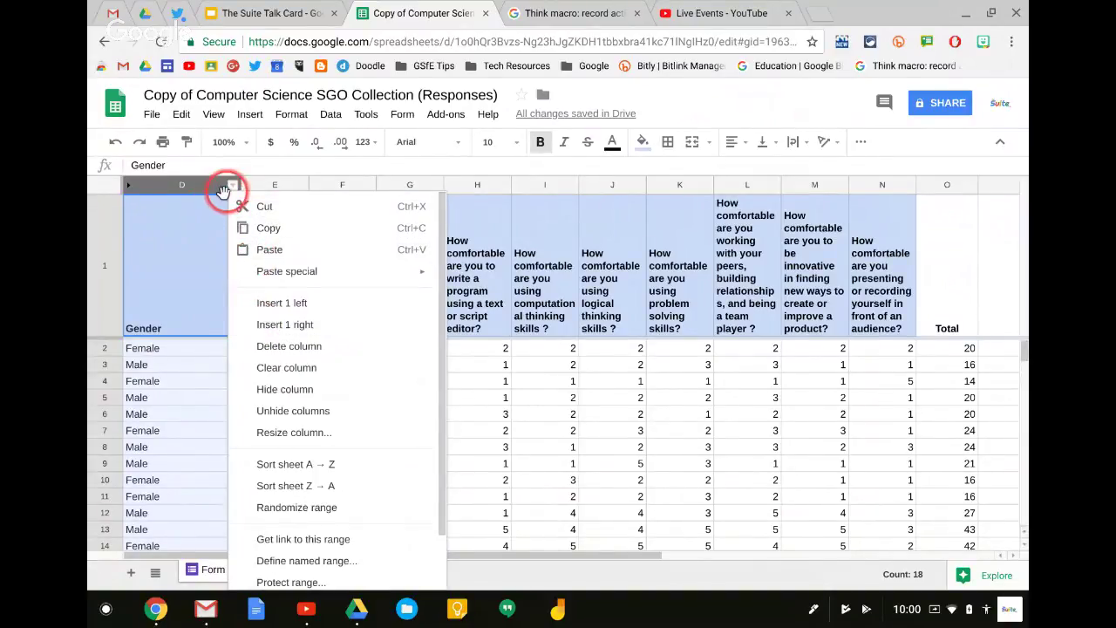
left_click(168, 184)
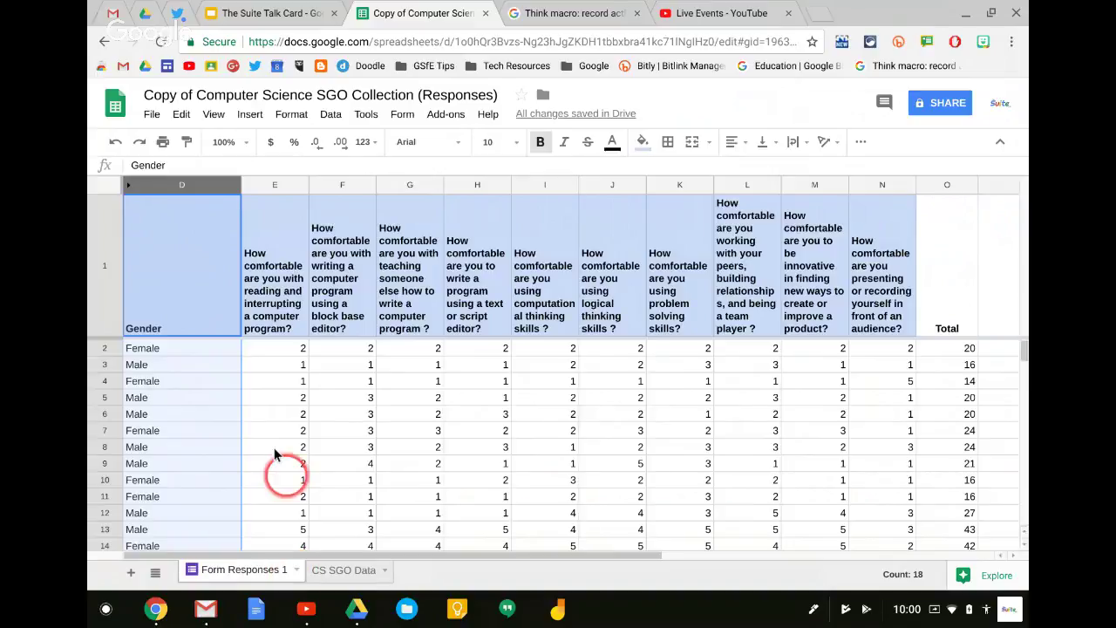
left_click(295, 571)
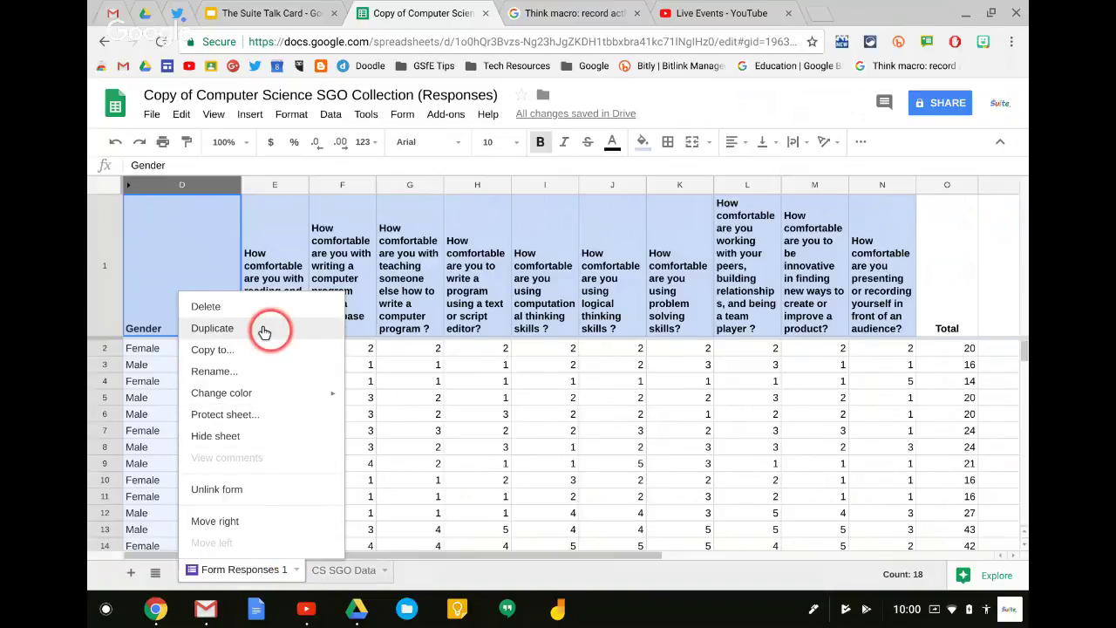
View the response data in the CS SGO Data sheet and check the options available for that sheet
left_click(348, 572)
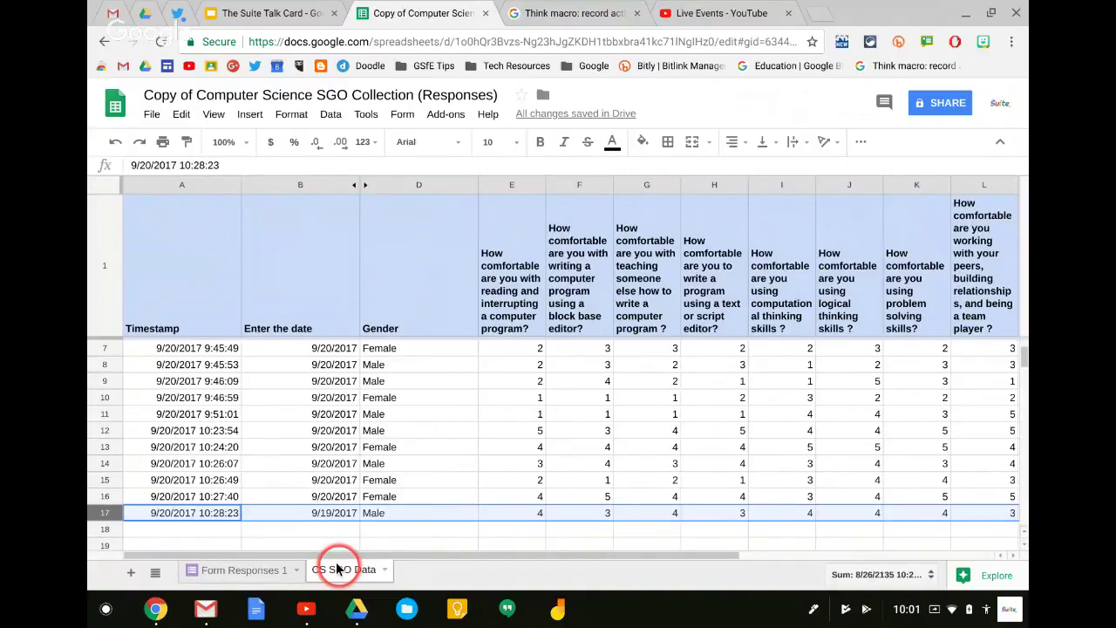
scroll(493, 428, "down", 1)
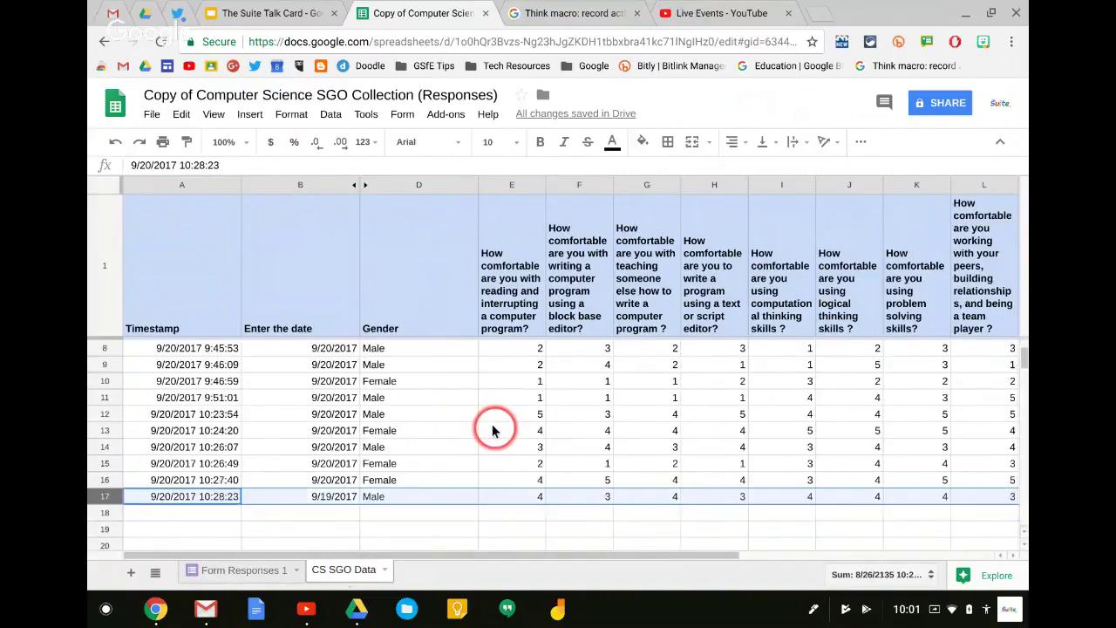
scroll(493, 428, "right", 1)
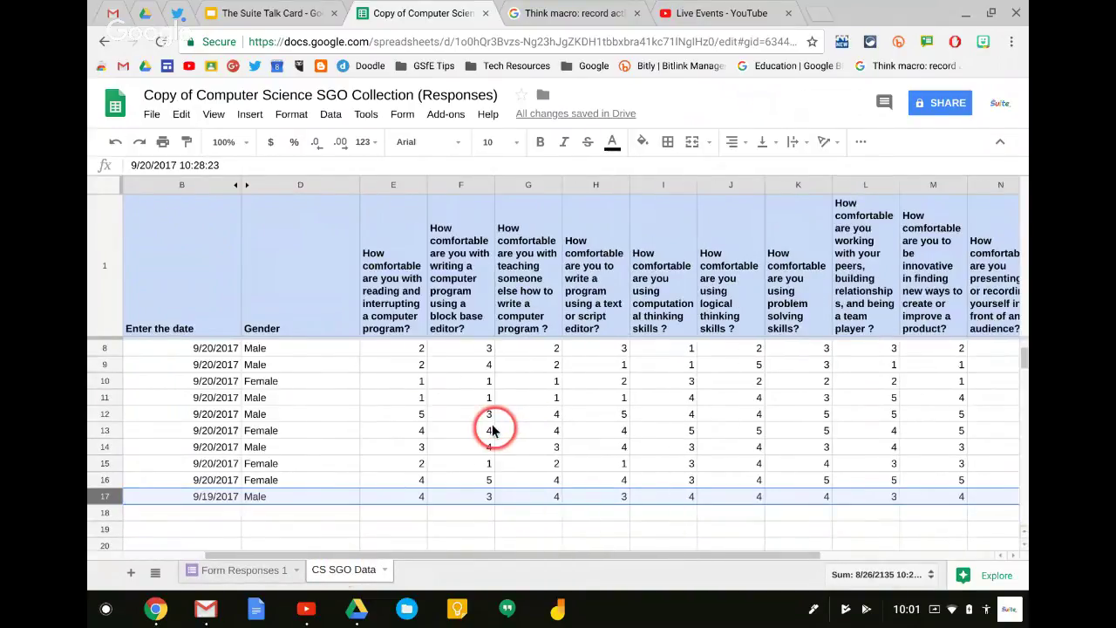
left_click(379, 571)
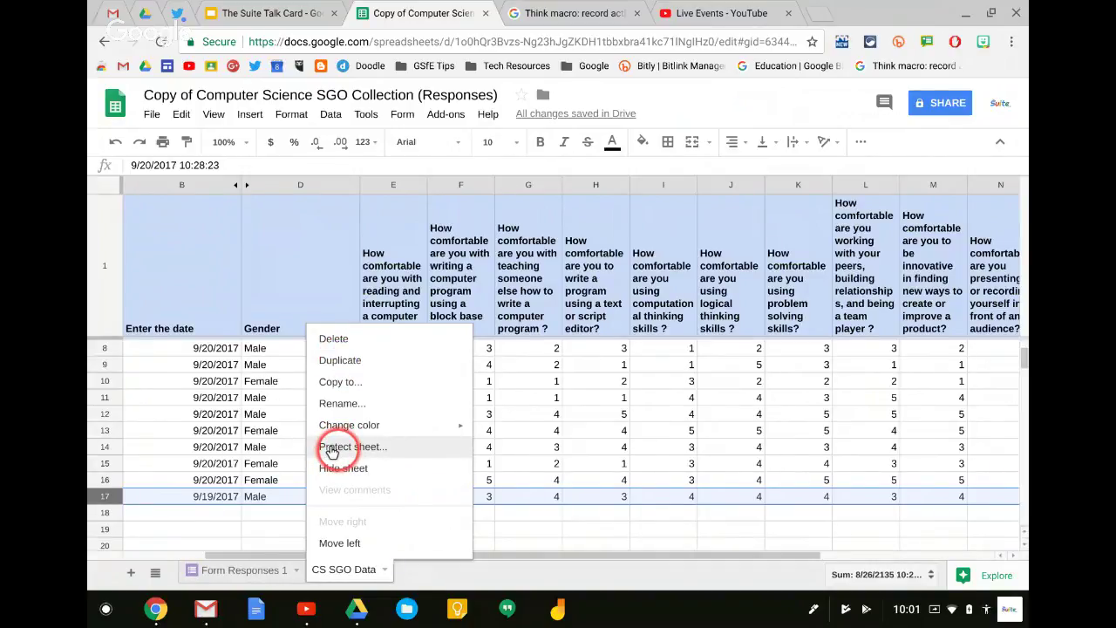
Protect the whole Form Responses 1 sheet, restricting editing to Only you, and close the protection settings
left_click(284, 574)
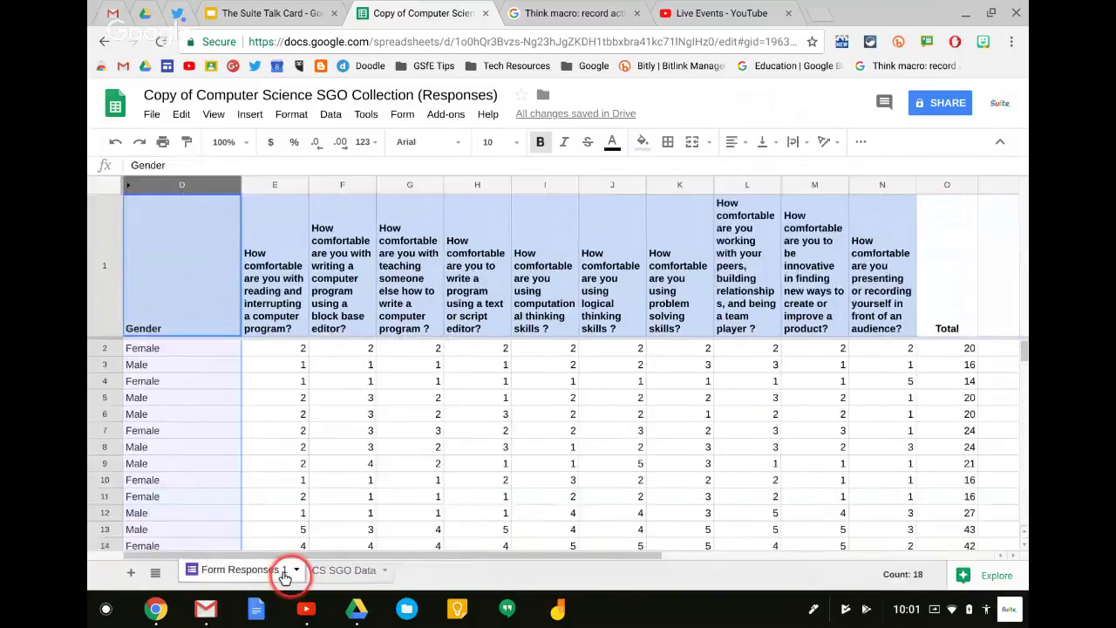
right_click(287, 572)
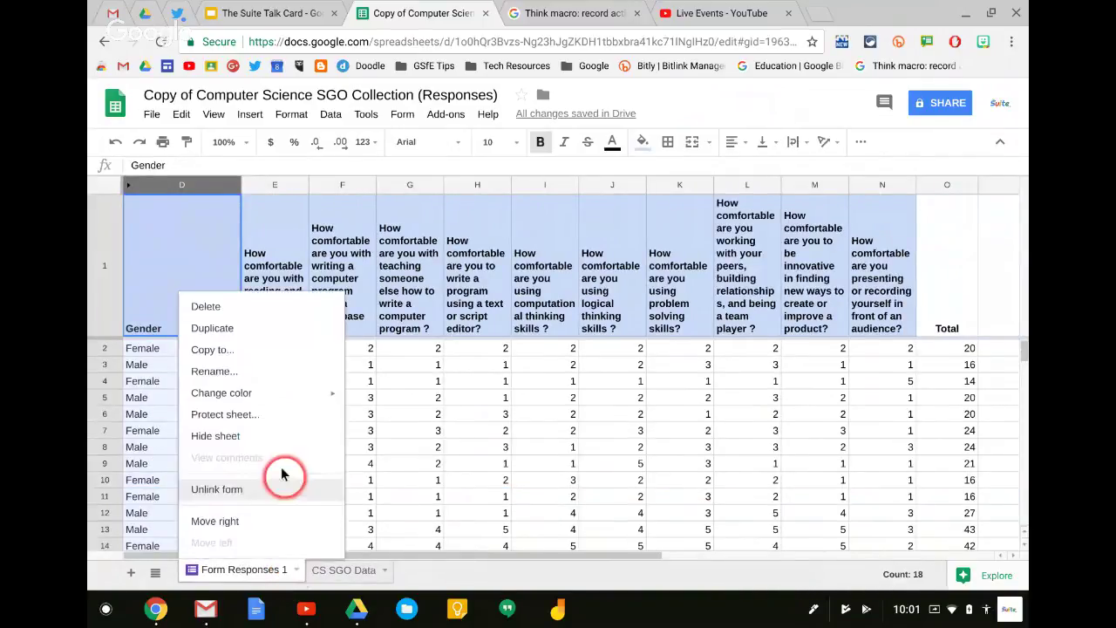
left_click(273, 418)
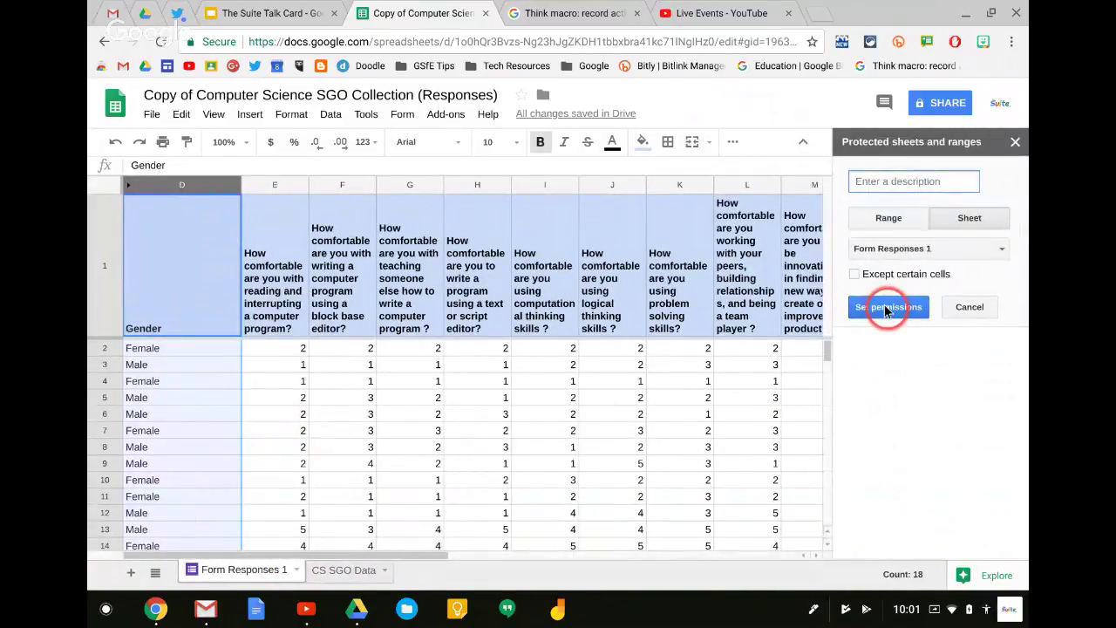
left_click(990, 217)
left_click(879, 310)
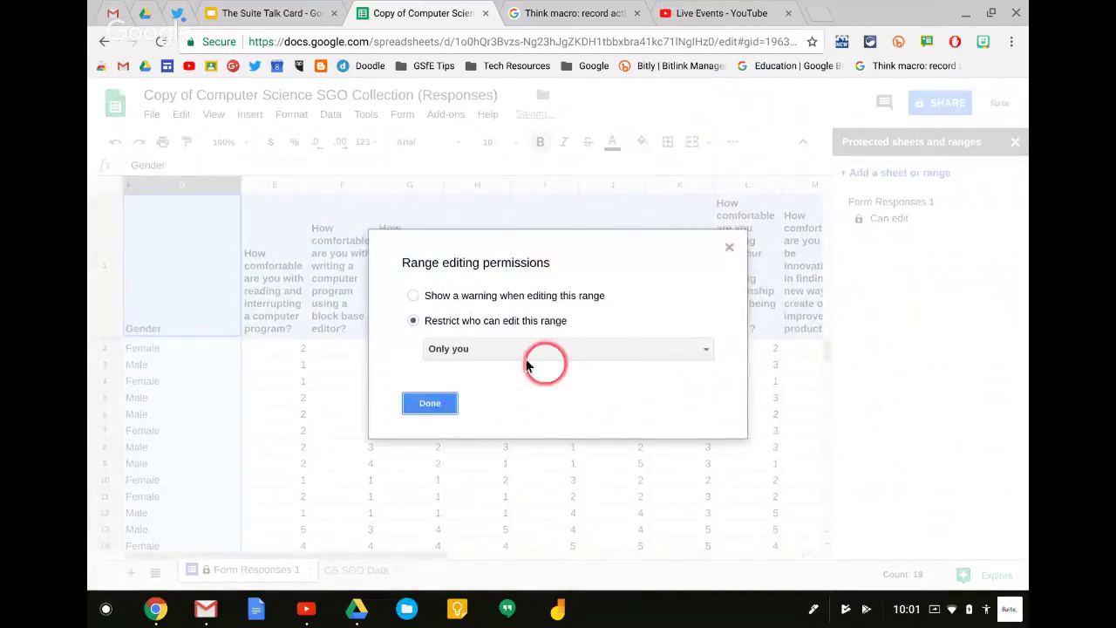
left_click(429, 404)
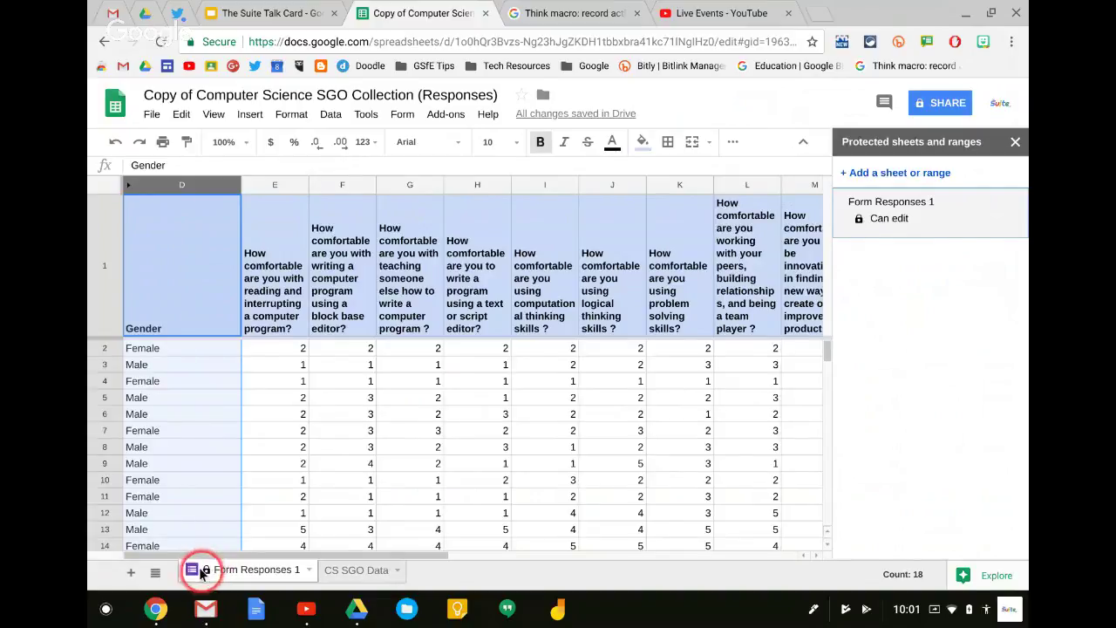
left_click(1012, 142)
Change the tab color of the CS SGO Data sheet to blue
left_click(356, 570)
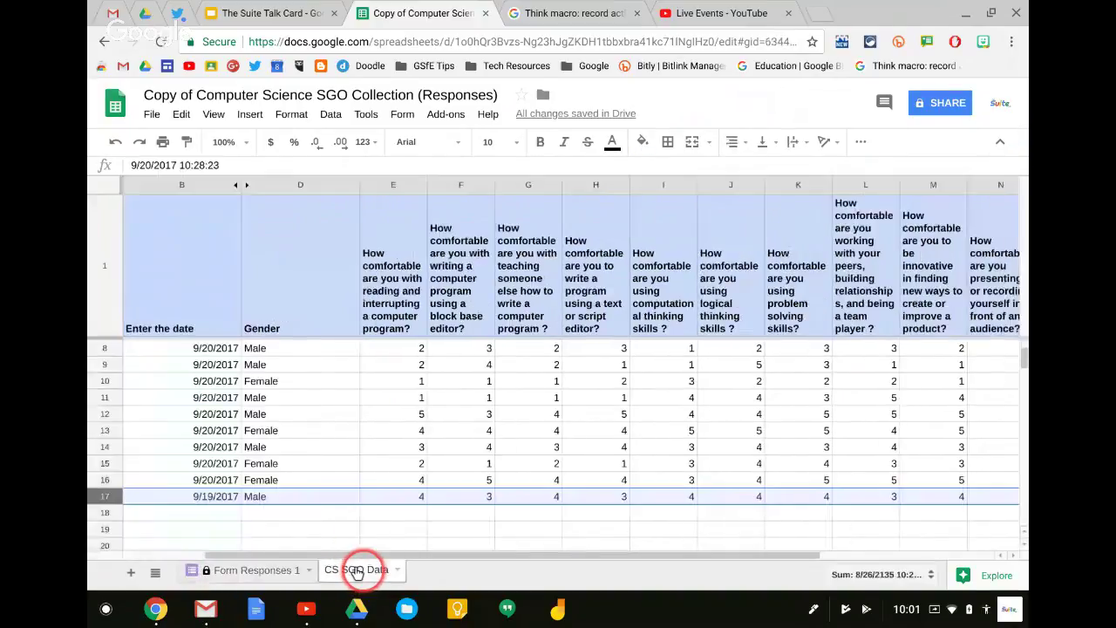
left_click(396, 570)
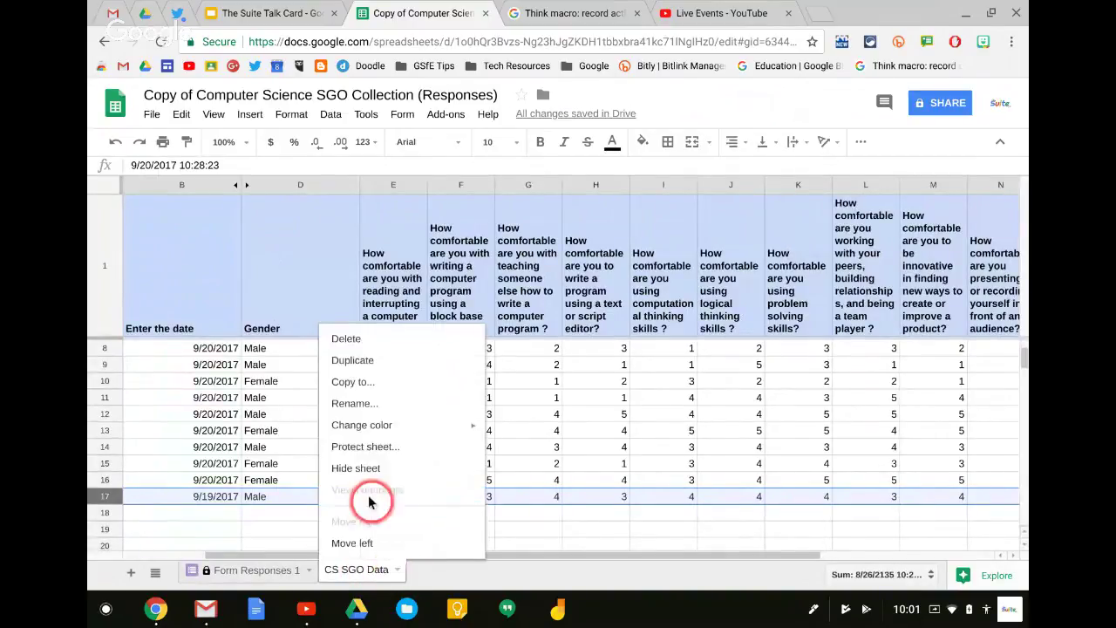
mouse_move(356, 430)
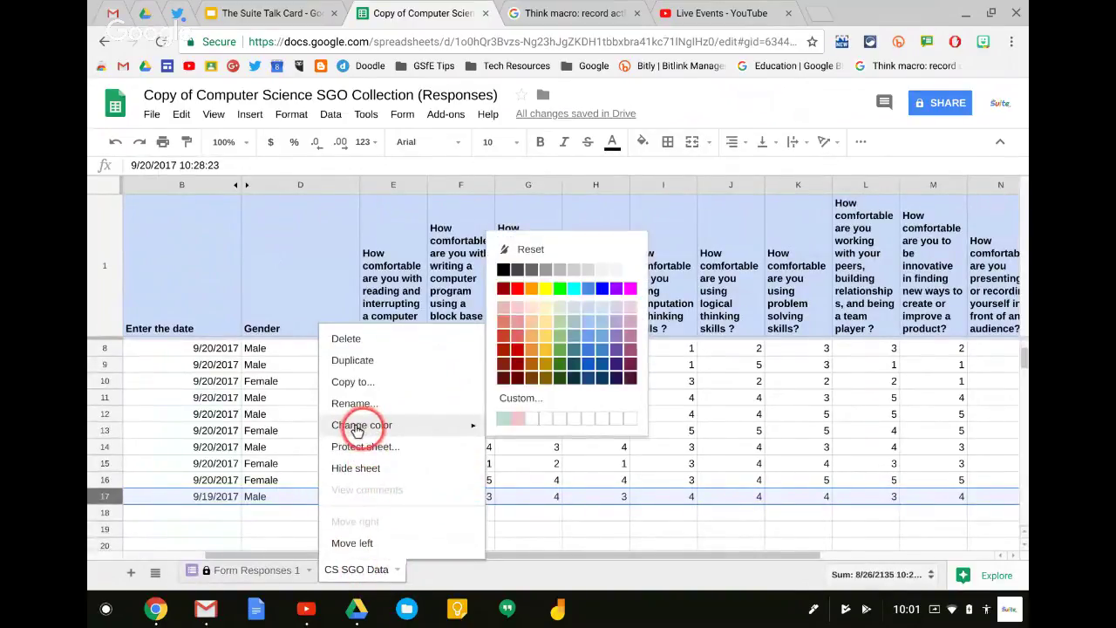
left_click(600, 289)
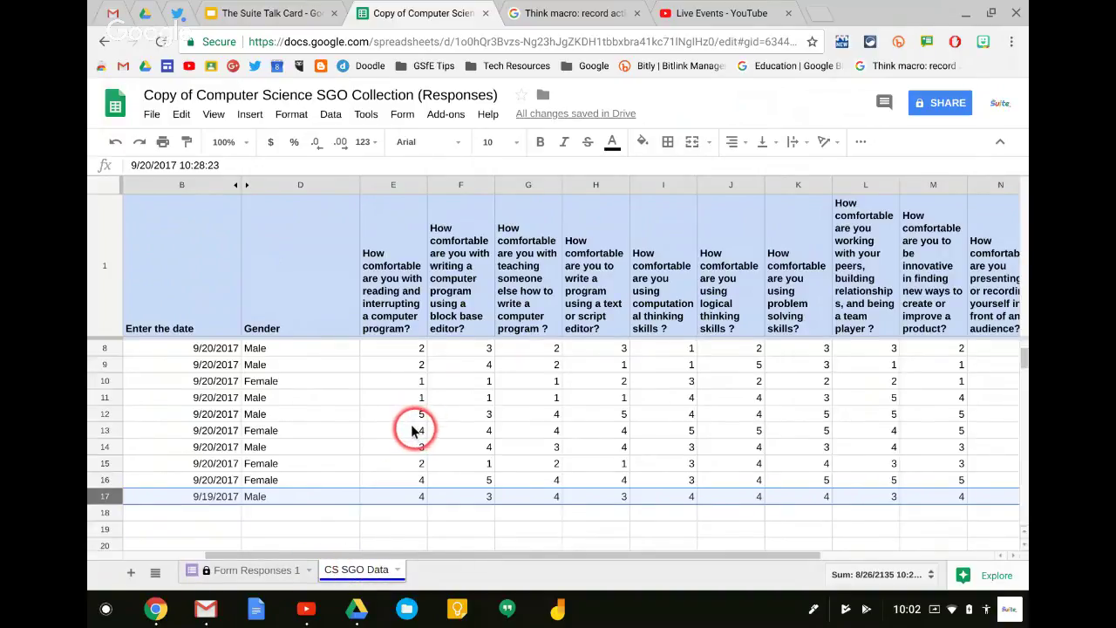
Look over the response rows in the CS SGO Data sheet, from the timestamp column through the rating questions
scroll(424, 436, "up", 2)
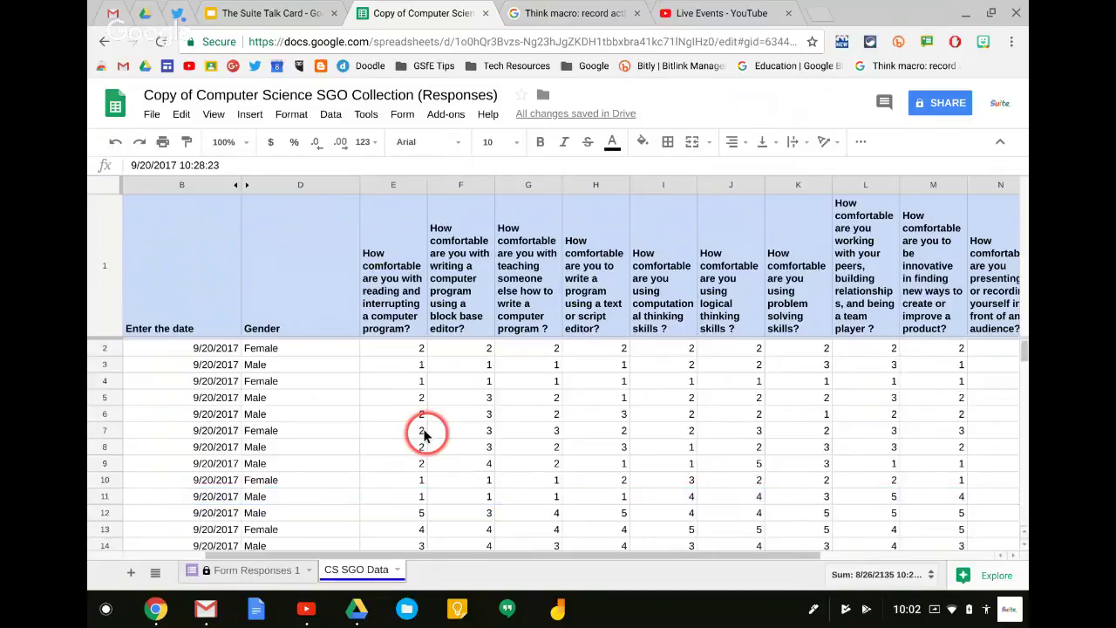
scroll(425, 436, "down", 3)
scroll(425, 436, "up", 3)
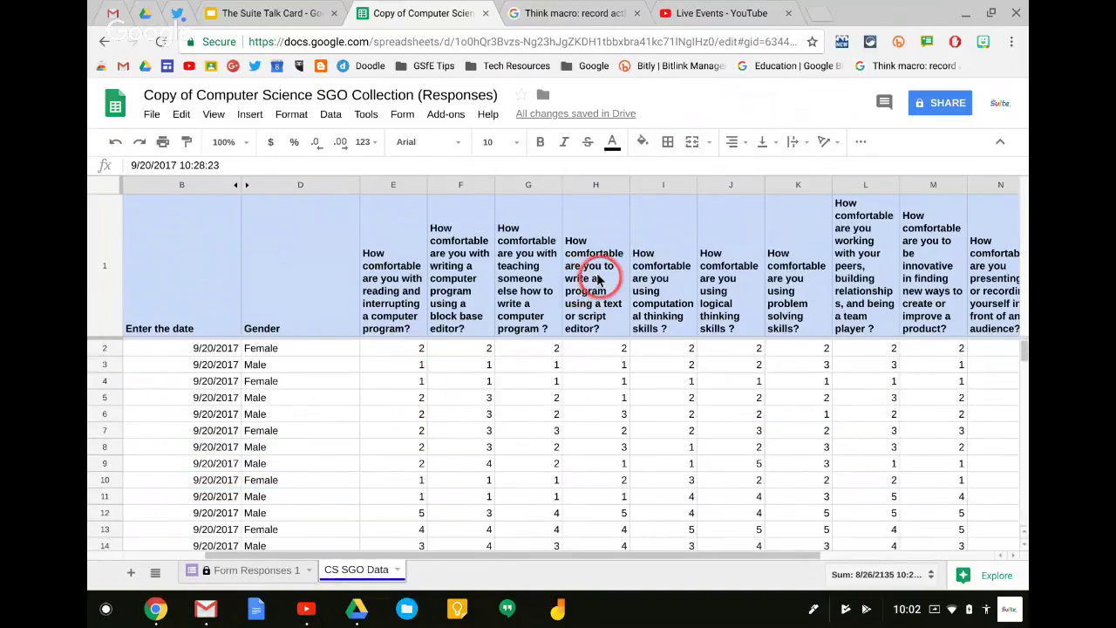
scroll(535, 255, "left", 3)
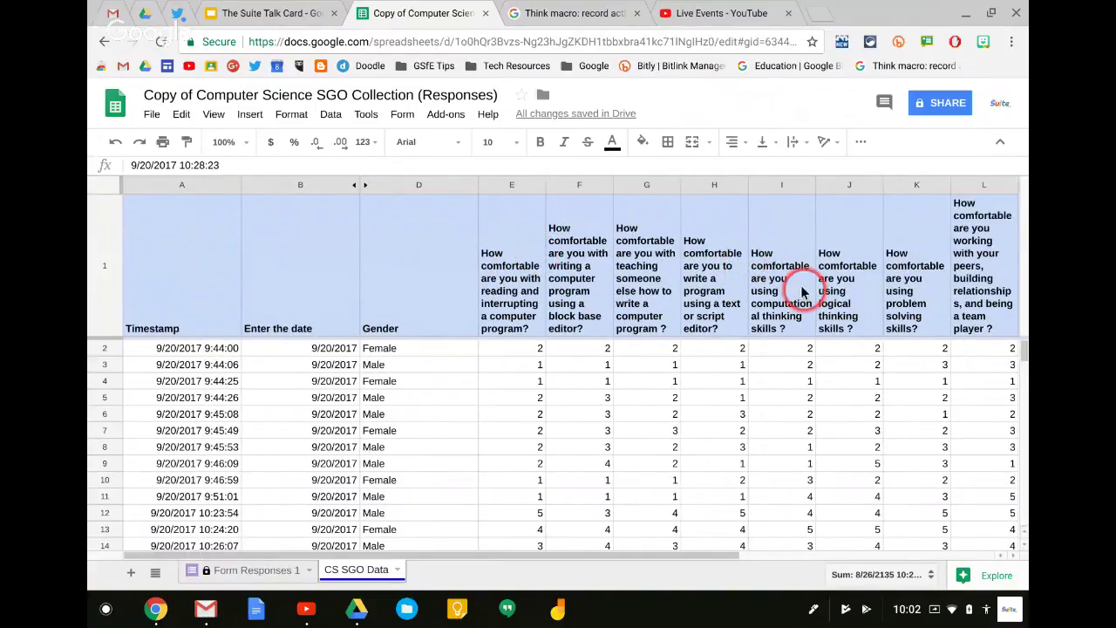
Examine the header row of CS SGO Data from the rating questions through the Total, CS Category (L/M/H) and Data Validation columns
left_click(663, 546)
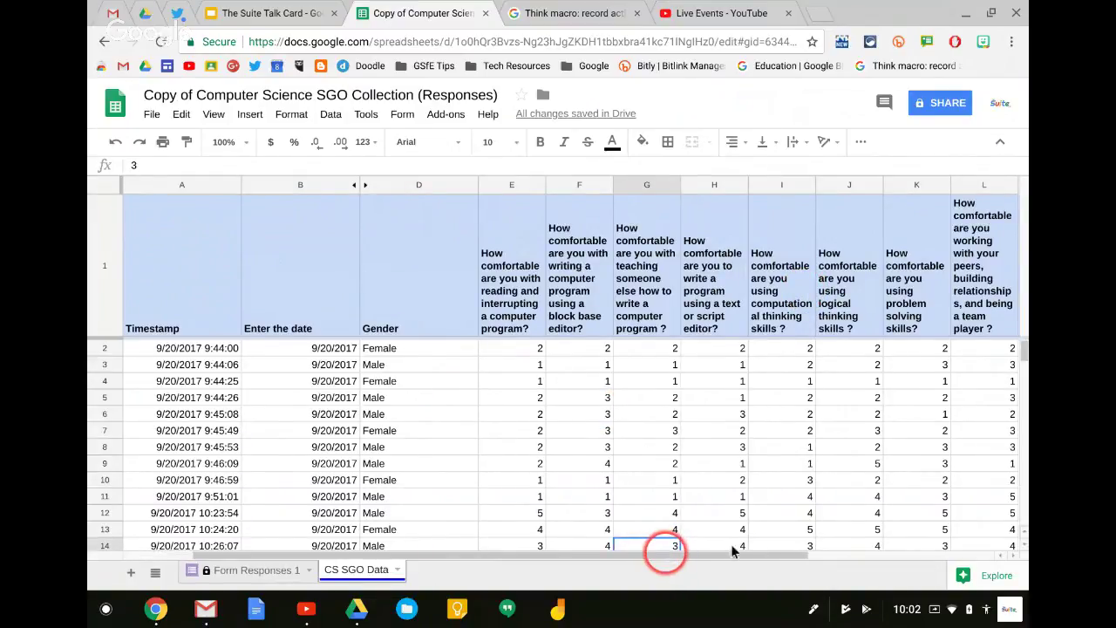
left_click(902, 244)
key("Right")
key("Right")
key("Right")
key("Right")
key("Right")
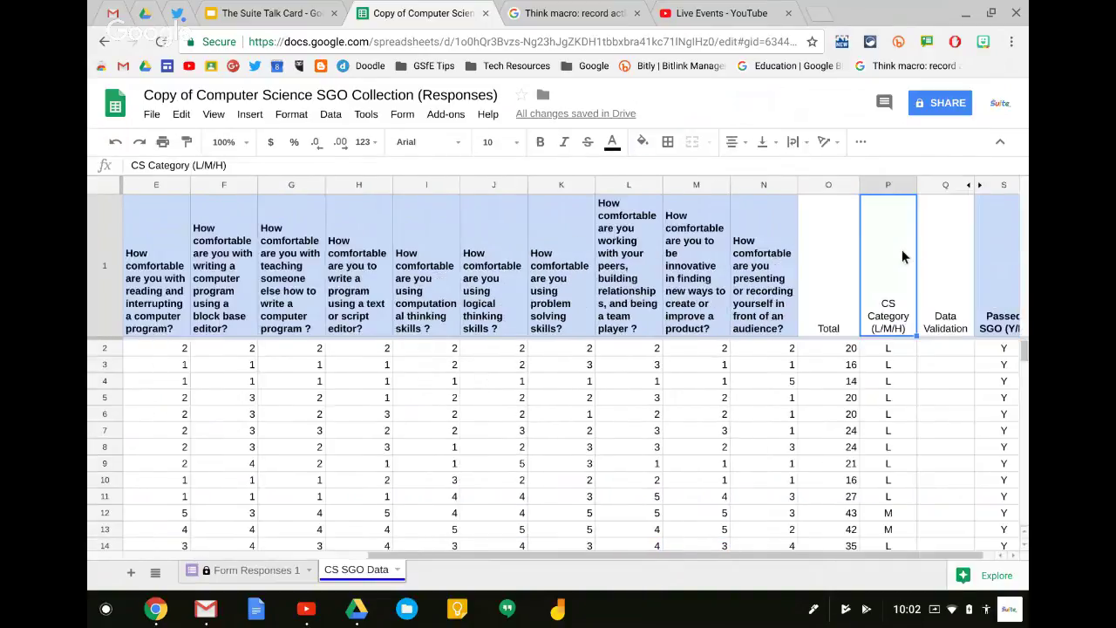
key("Right")
key("Left")
key("Left")
key("Right")
key("Left")
key("Left")
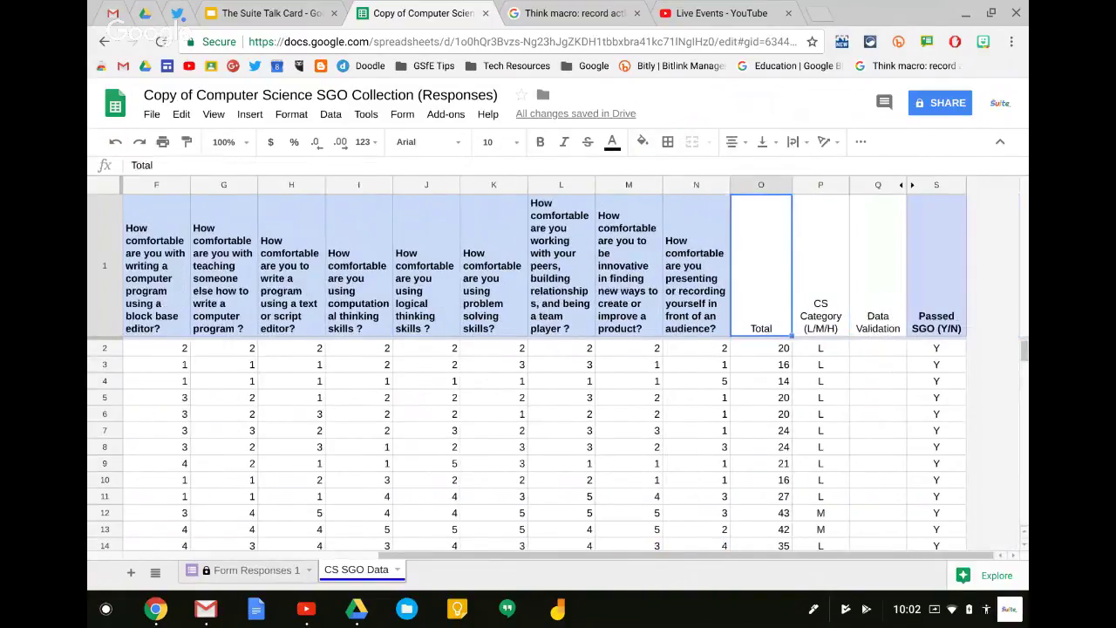
key("Right")
key("Right")
key("Left")
key("Left")
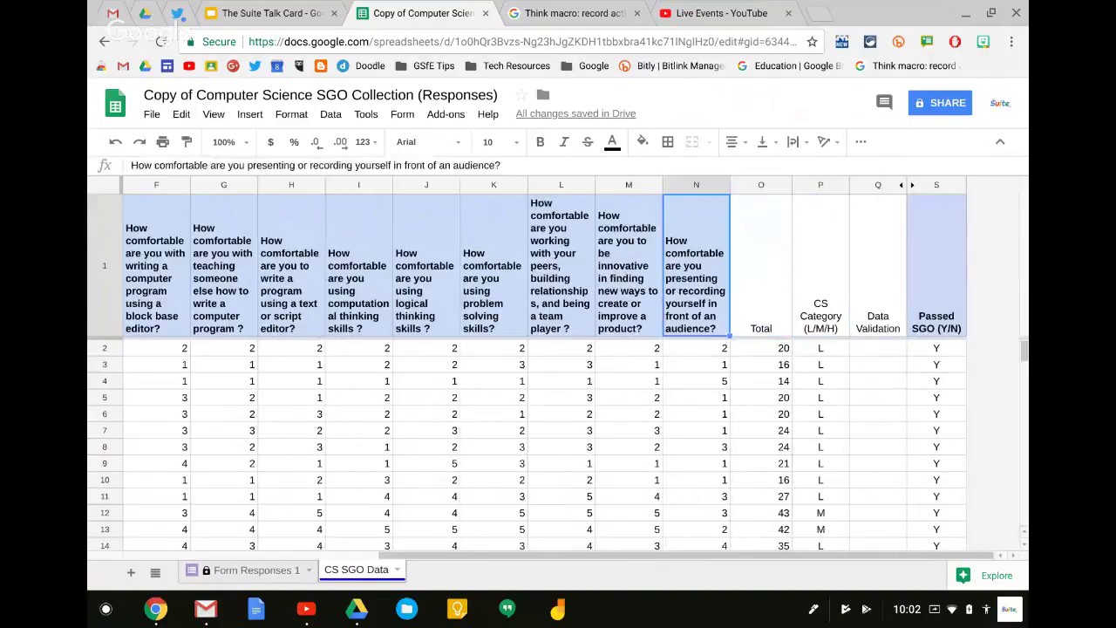
Copy the formatting of the question header in N1 onto the Total and CS Category (L/M/H) headers with Paint format
key("Right")
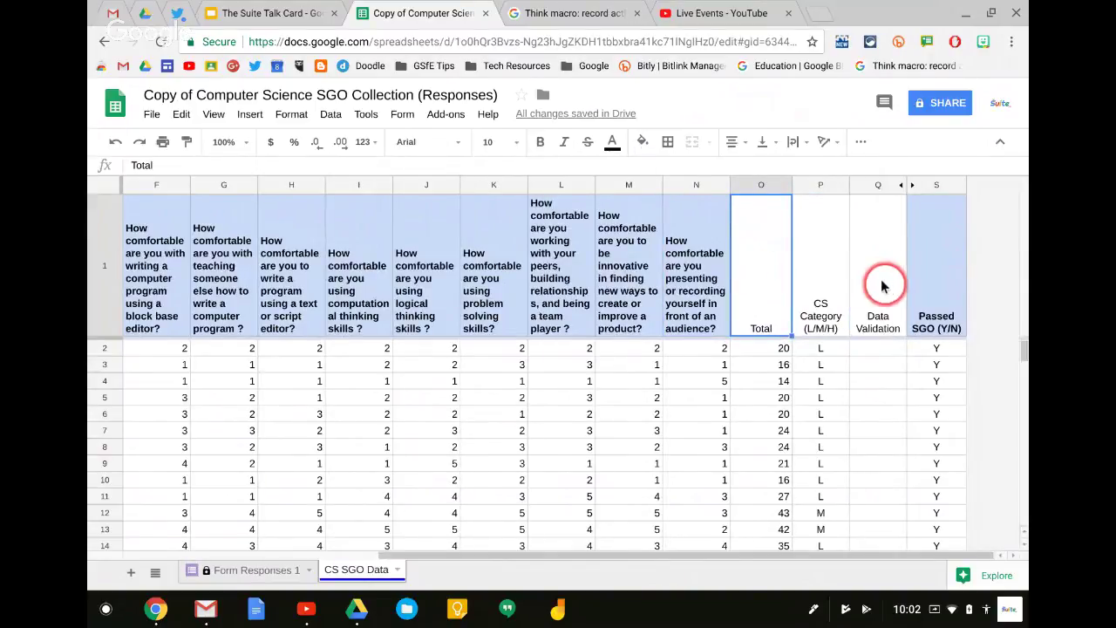
left_click(683, 266)
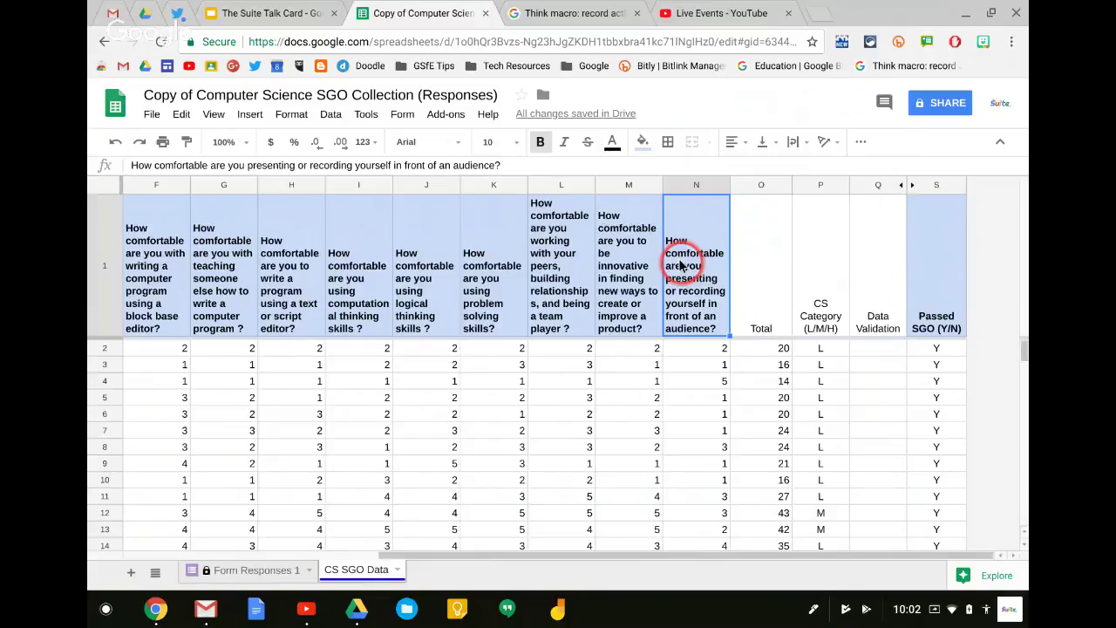
left_click(183, 141)
left_click(184, 142)
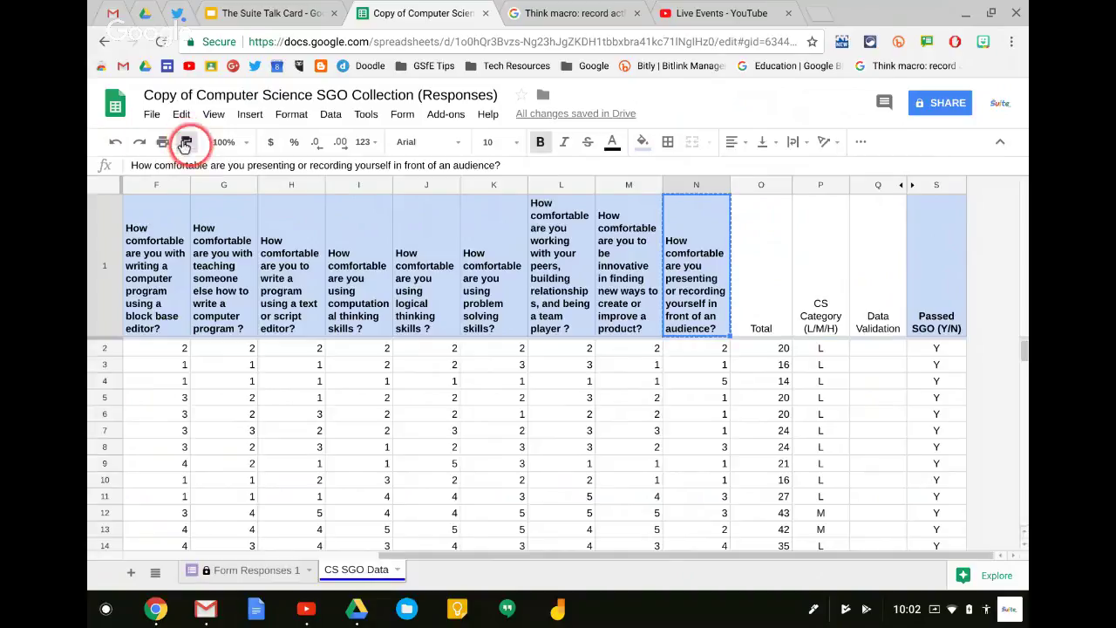
left_click(755, 266)
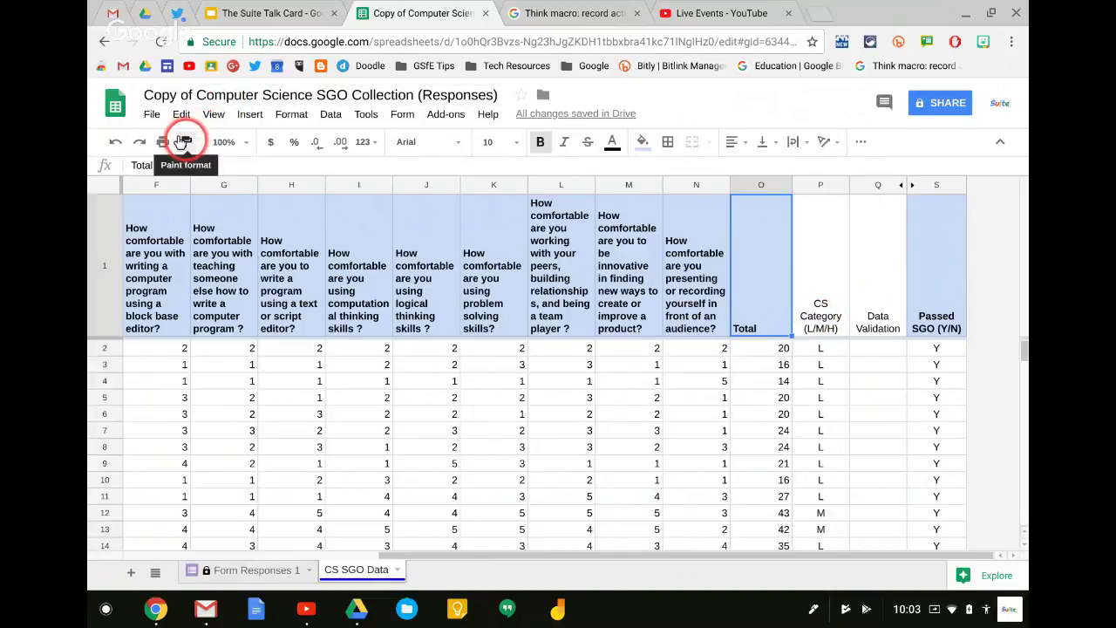
left_click(184, 141)
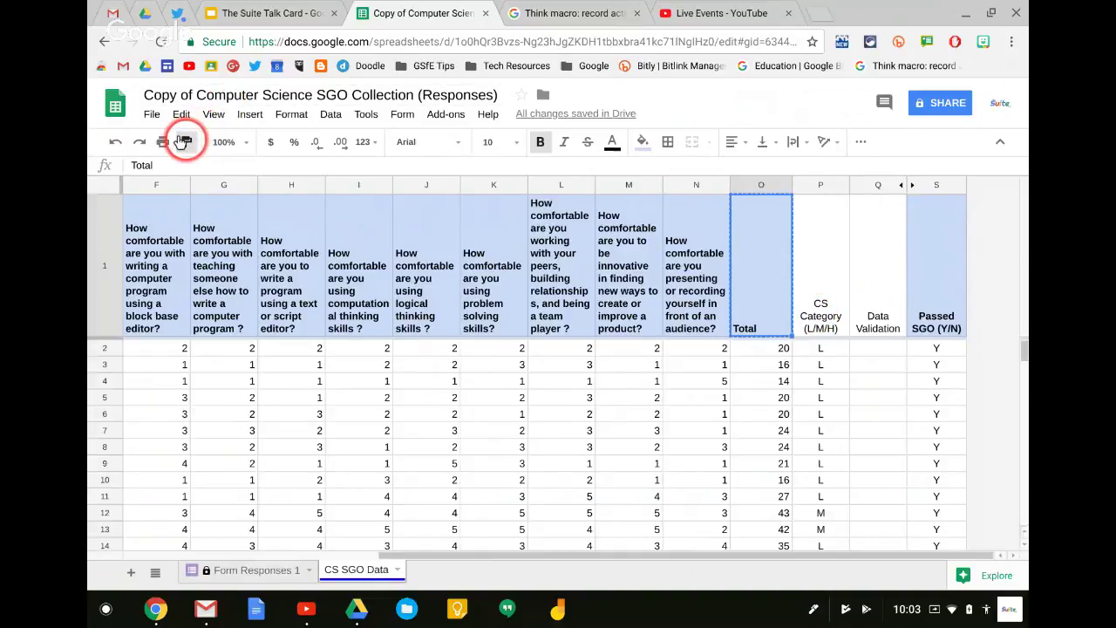
left_click(811, 249)
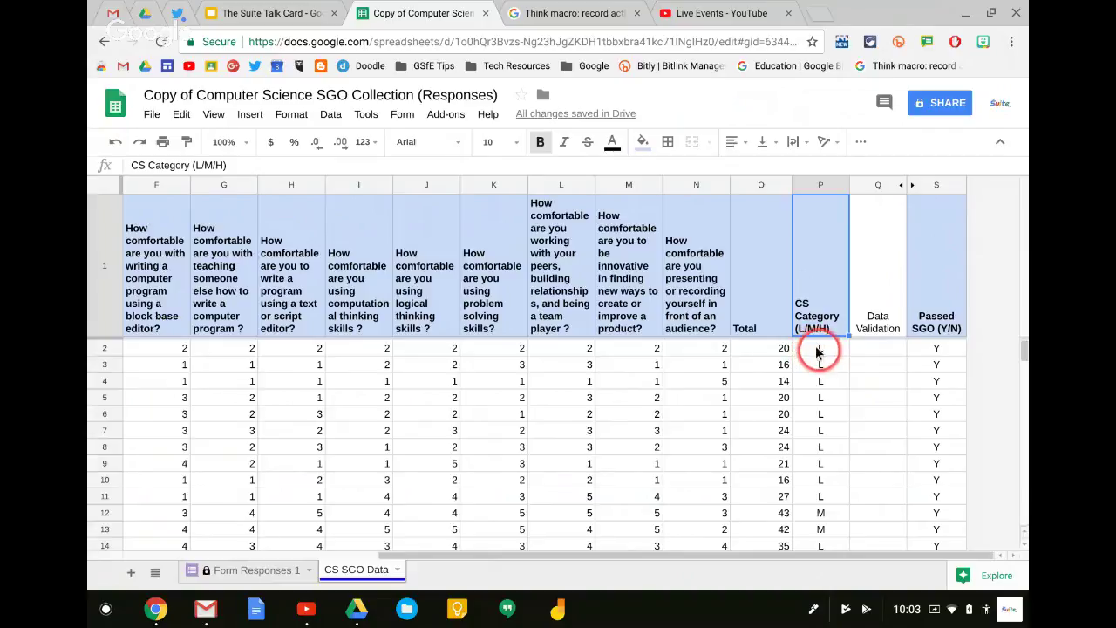
Clear the existing totals from cells O2 to O17 in the Total column
left_click(757, 349)
key("Delete")
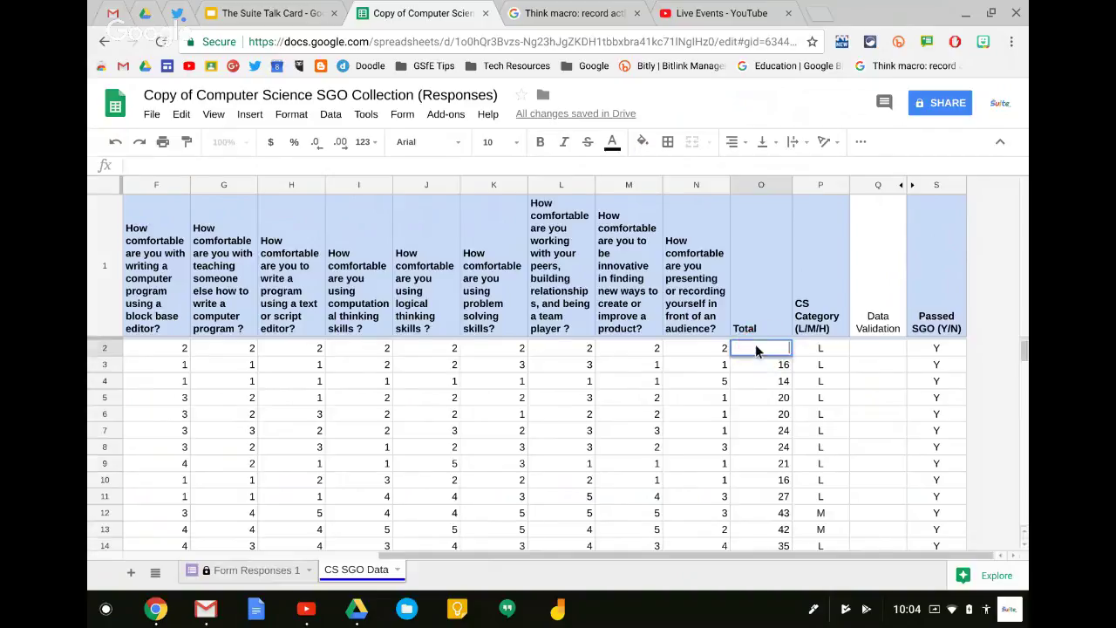
key("Down")
key("shift+Down")
key("shift+Down")
key("shift+Down")
key("shift+Down")
key("shift+Down")
key("shift+Down")
key("shift+Down")
key("shift+Down")
key("shift+Down")
key("shift+Down")
key("shift+Down")
key("shift+Down")
key("shift+Down")
key("shift+Down")
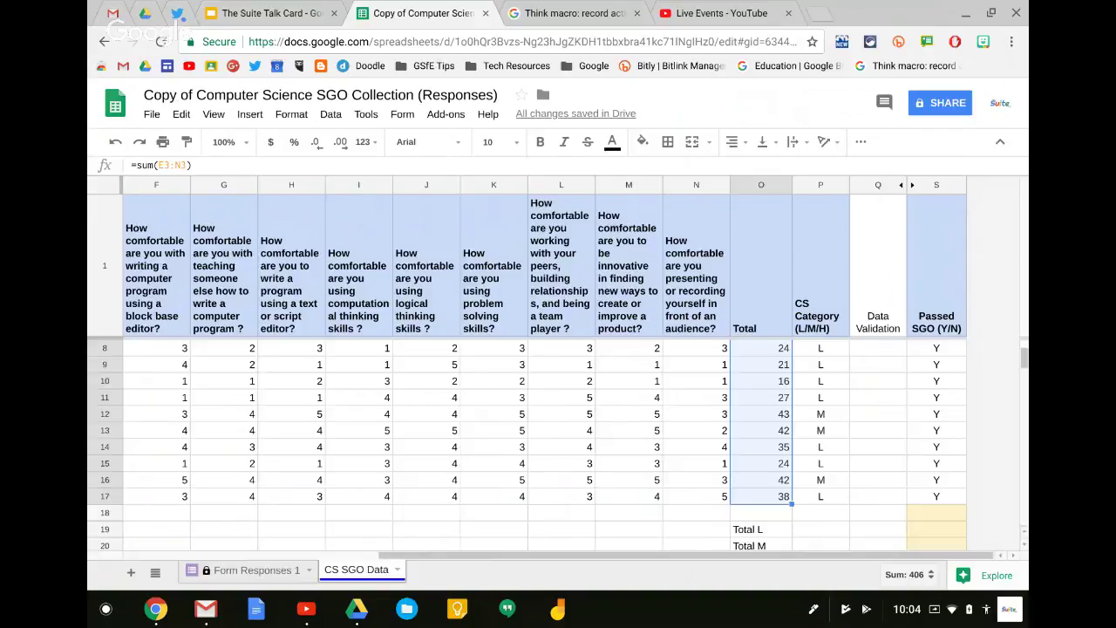
key("Delete")
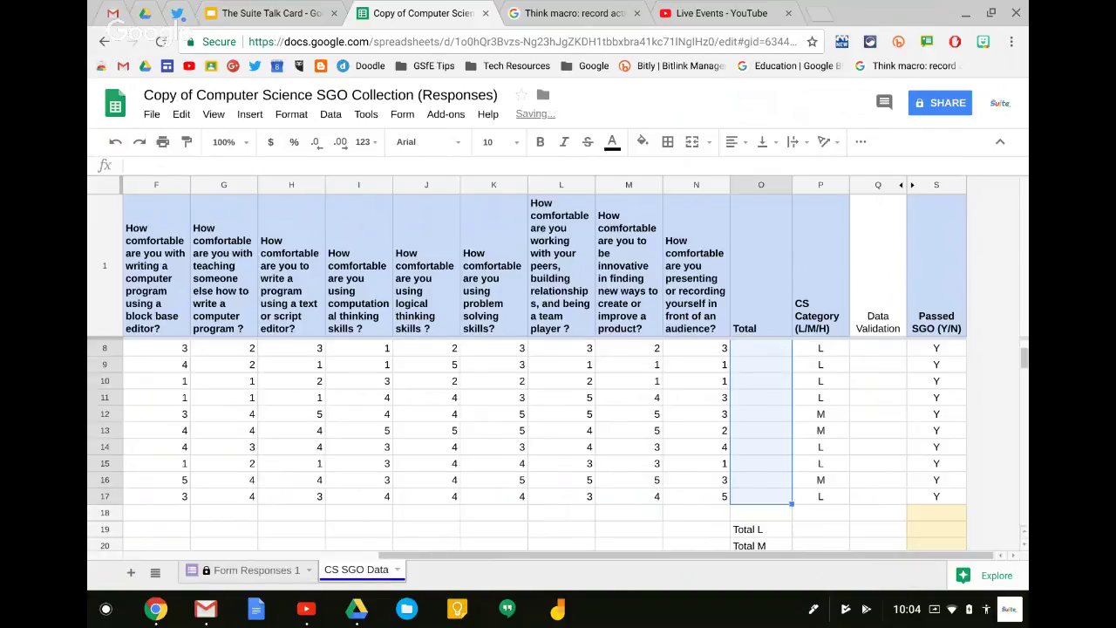
Examine the first respondent's ratings in row 2 across question columns E to N, highlighting E2:N2
scroll(755, 373, "up", 2)
left_click(752, 350)
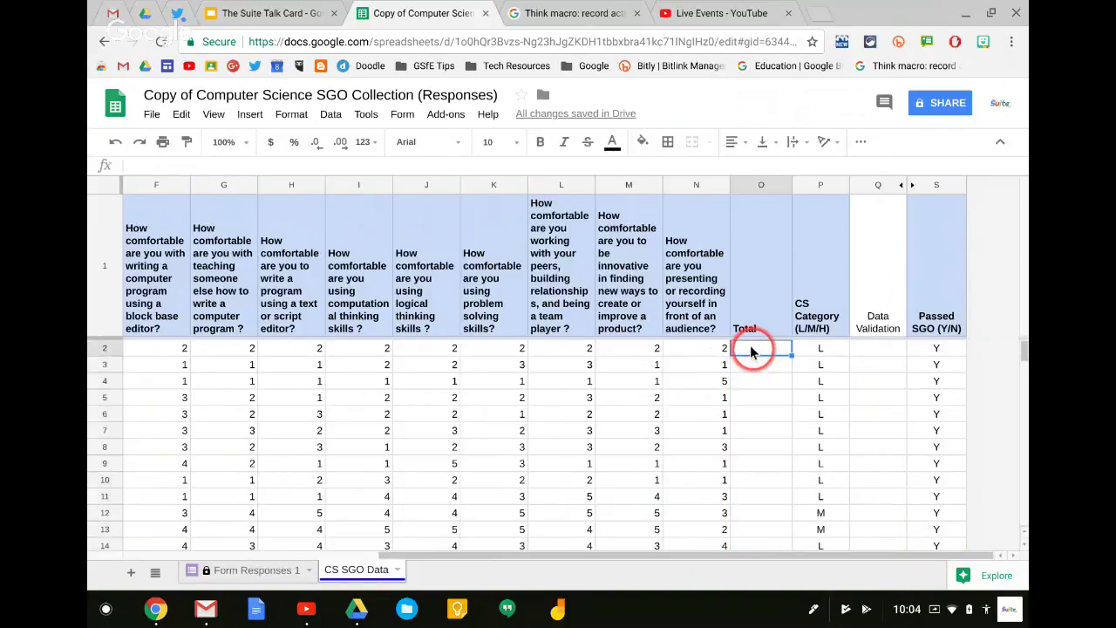
key("Left")
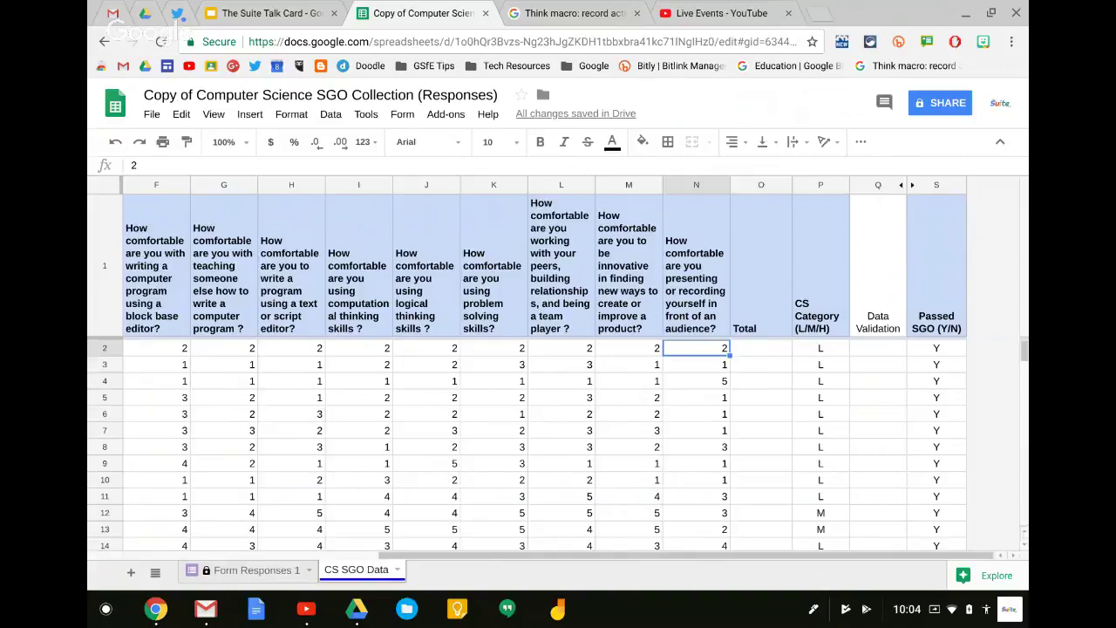
key("Left")
key("Left")
key("Left")
key("Left")
key("Left")
key("Left")
key("Left")
key("Left")
key("Left")
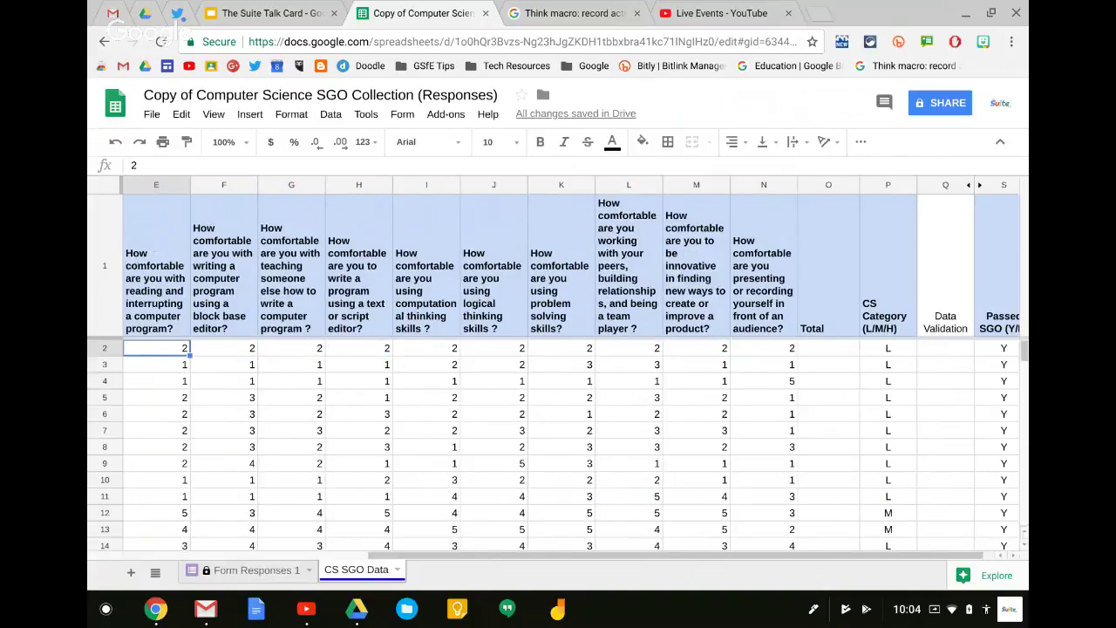
scroll(572, 366, "left", 3)
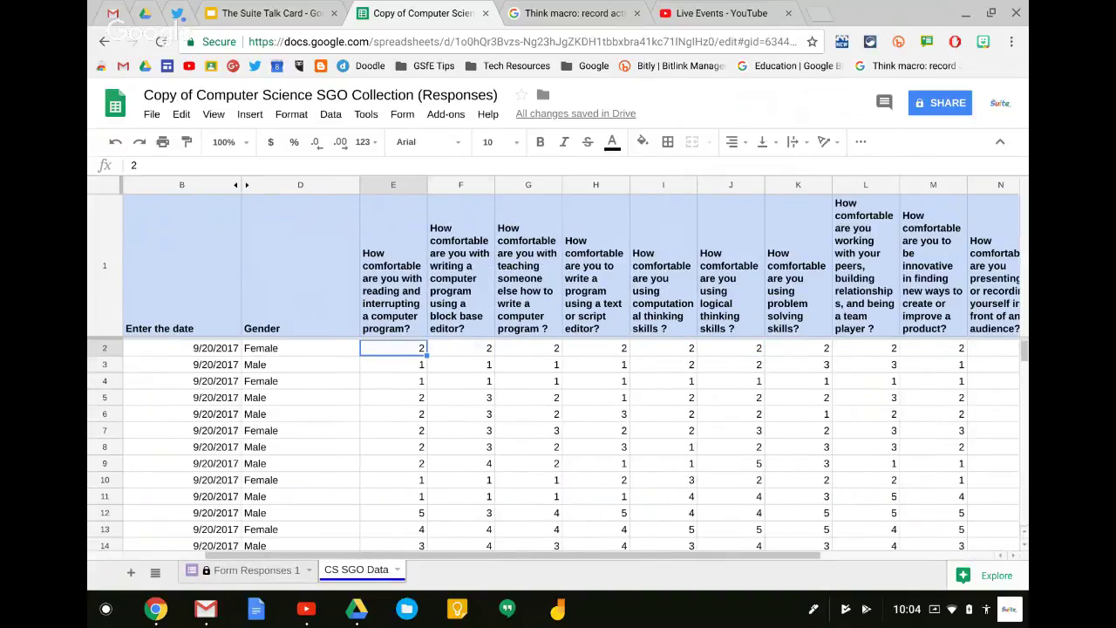
key("shift+Right")
key("shift+Right")
key("shift+Right")
key("shift+Right")
key("shift+Right")
key("shift+Right")
key("shift+Right")
key("shift+Right")
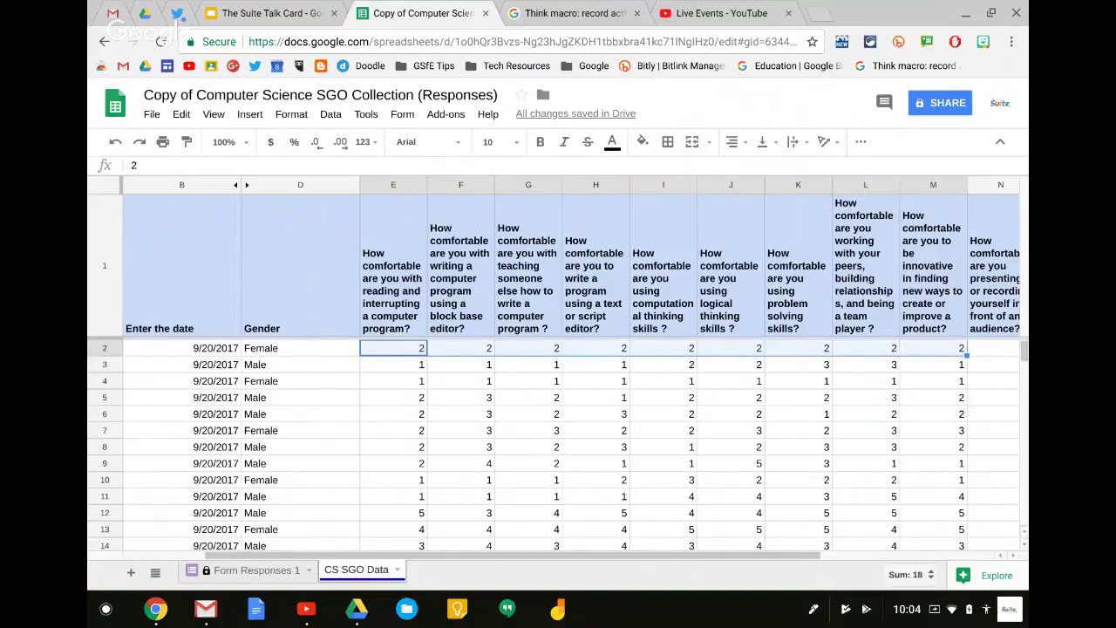
key("shift+Right")
key("shift+Right")
key("shift+Left")
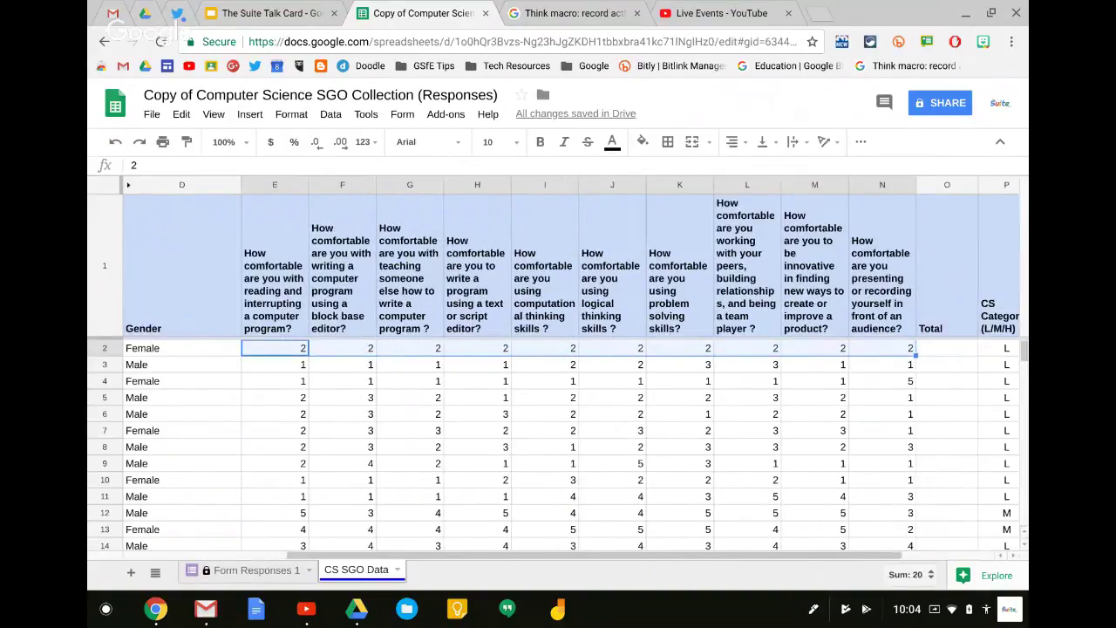
Enter the formula =SUM(E2:N2) in cell O2 to total the first respondent's ratings
left_click(941, 349)
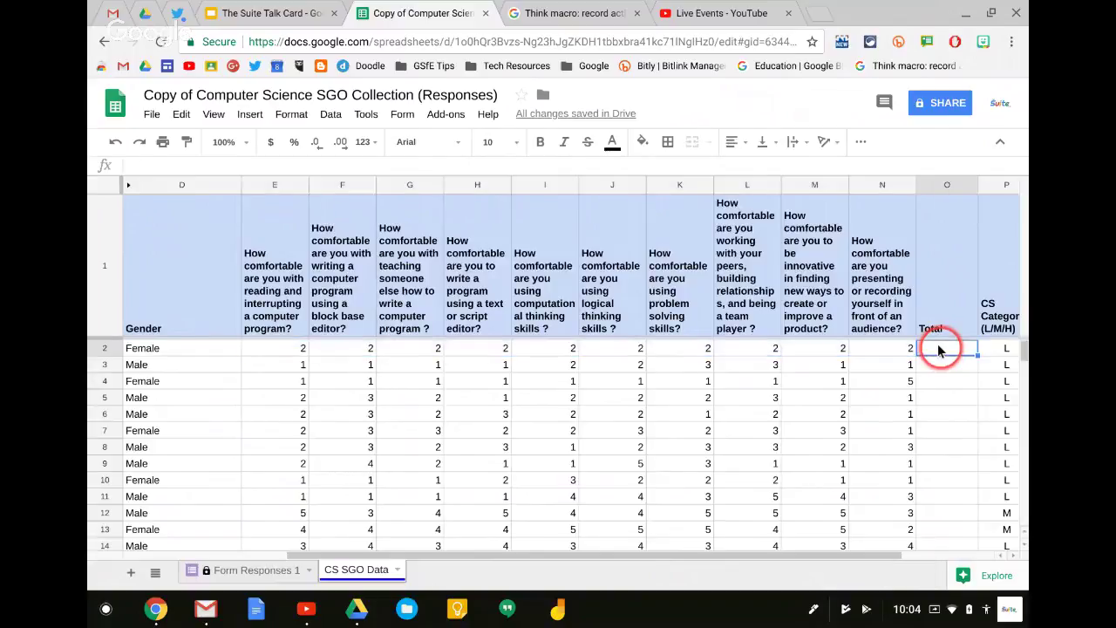
type("=")
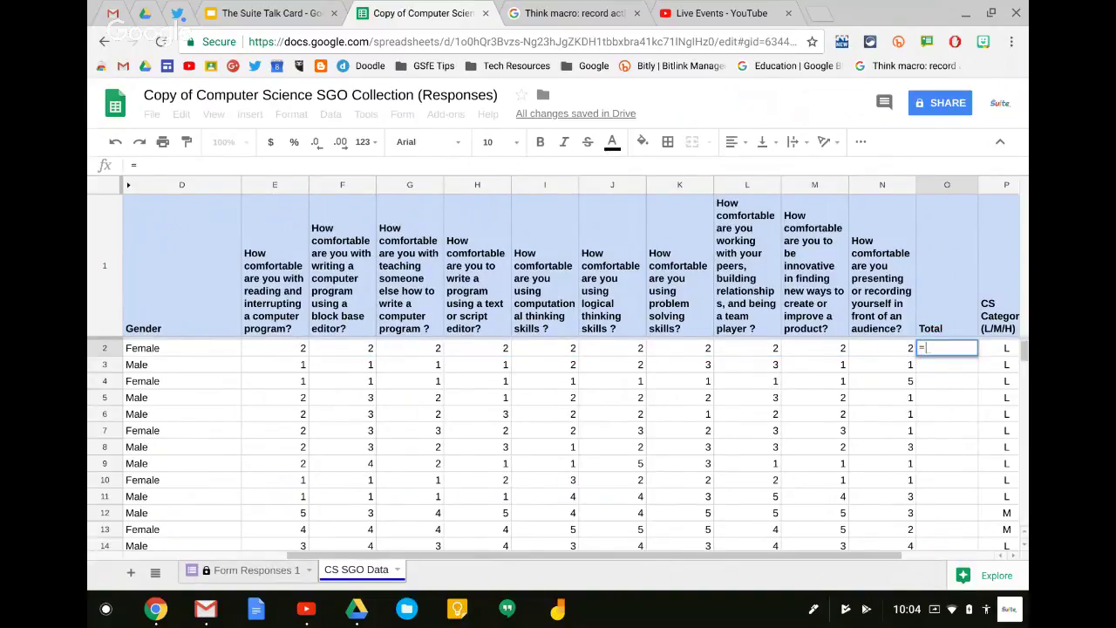
type("sum")
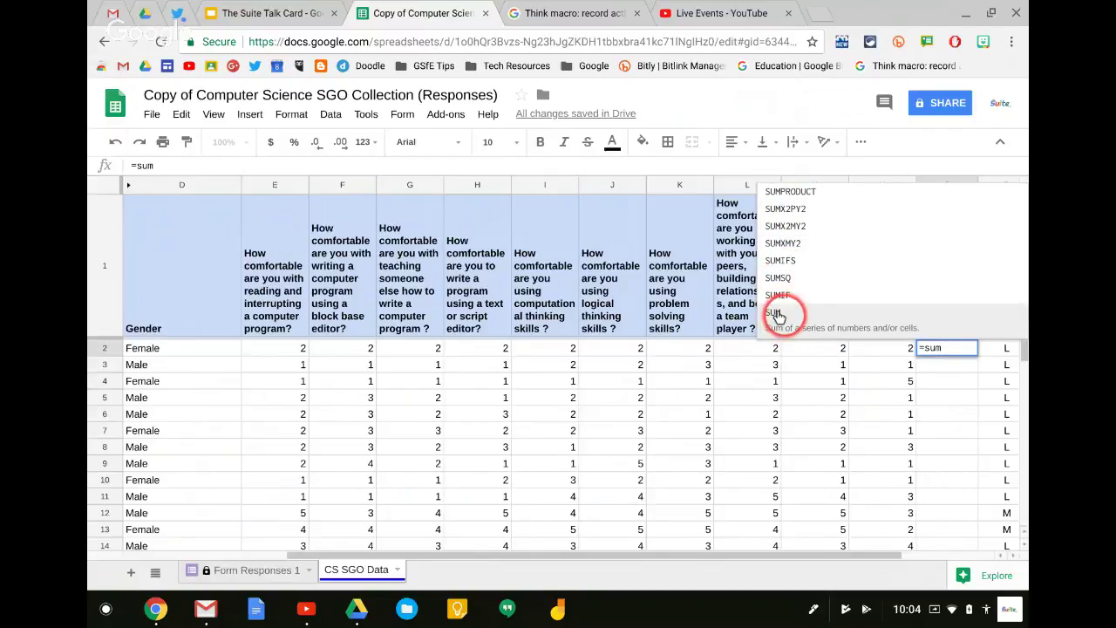
left_click(777, 316)
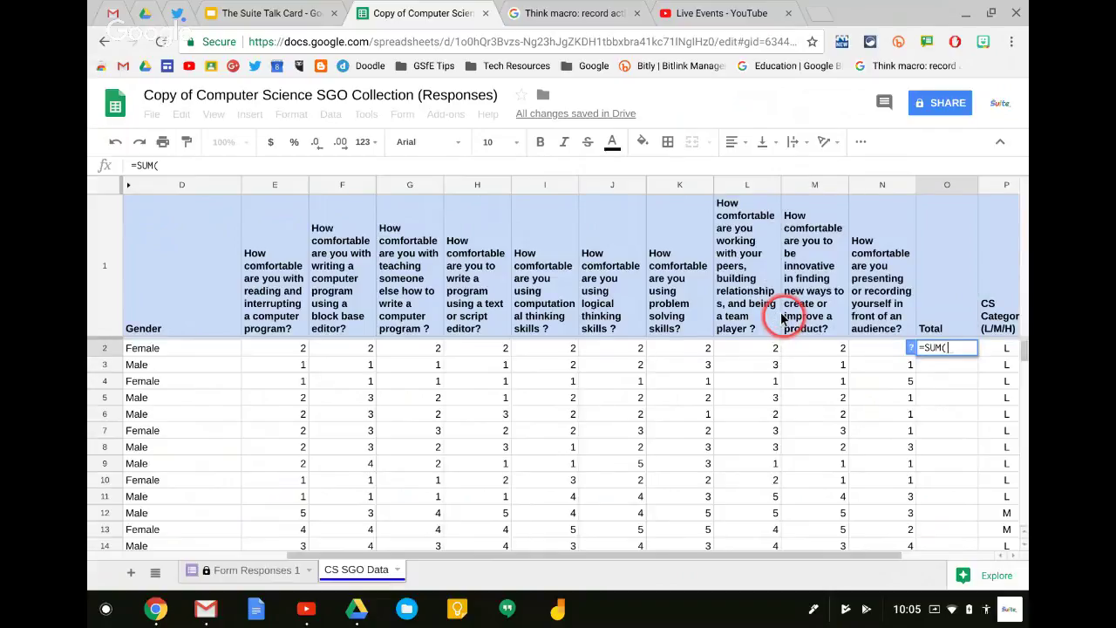
left_click(859, 349)
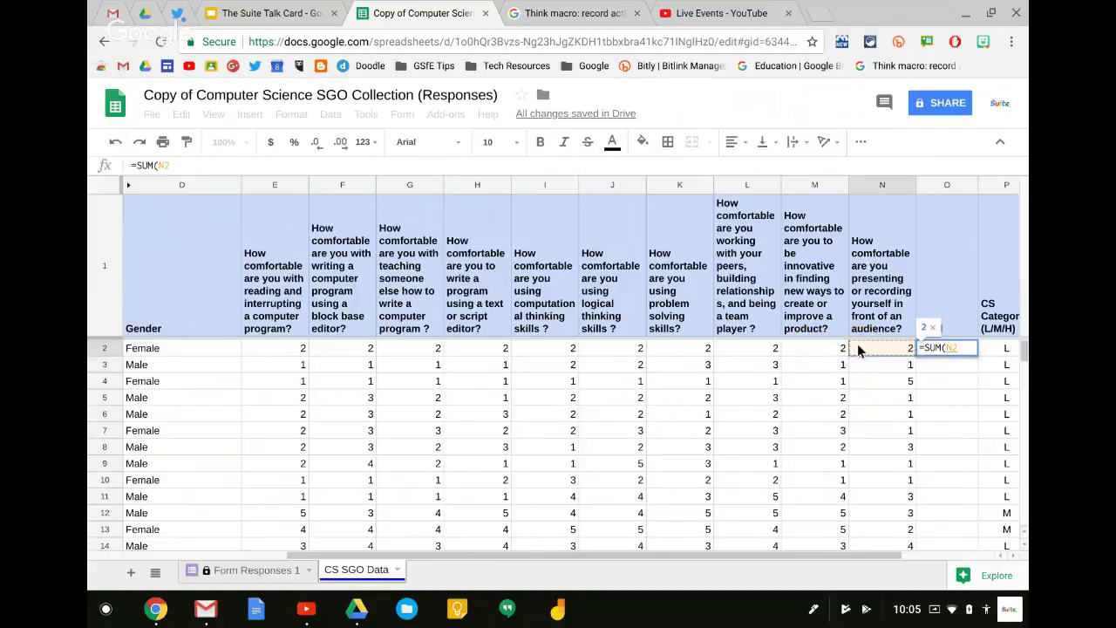
key("shift+Left")
key("shift+Left")
key("shift+Left")
key("shift+Left")
key("shift+Left")
key("shift+Left")
key("shift+Left")
key("shift+Left")
key("shift+Left")
key("shift+Left")
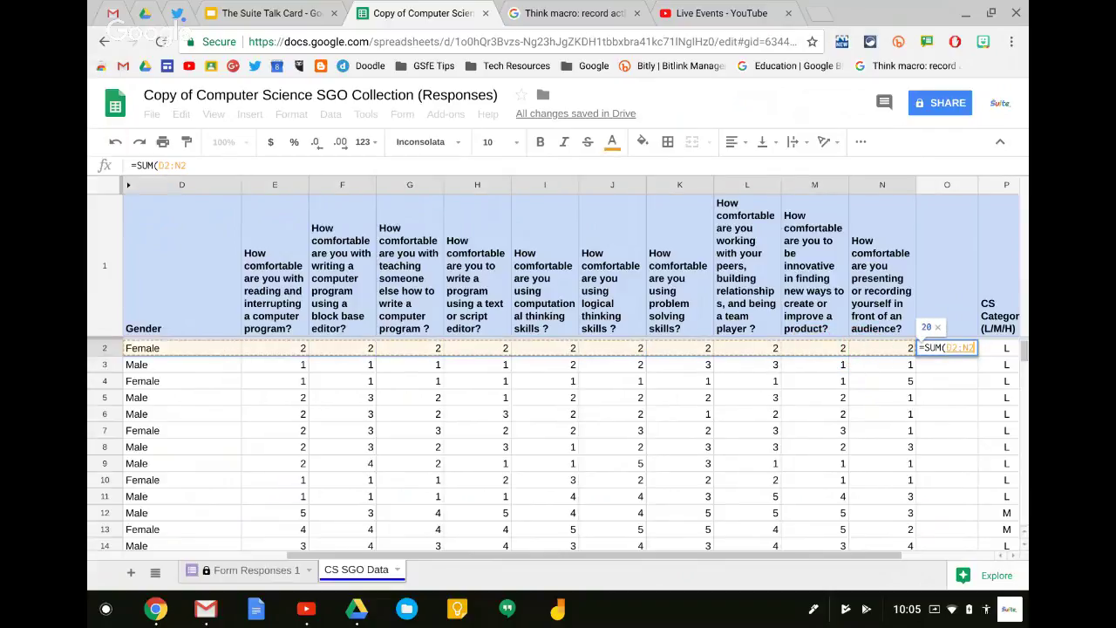
key("shift+Right")
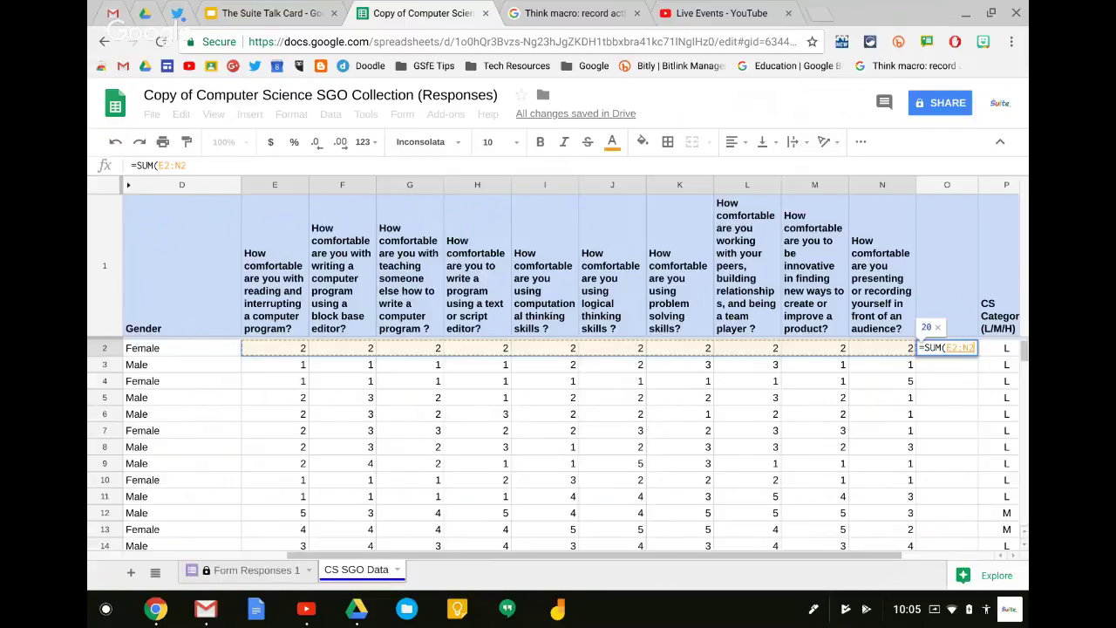
type(")")
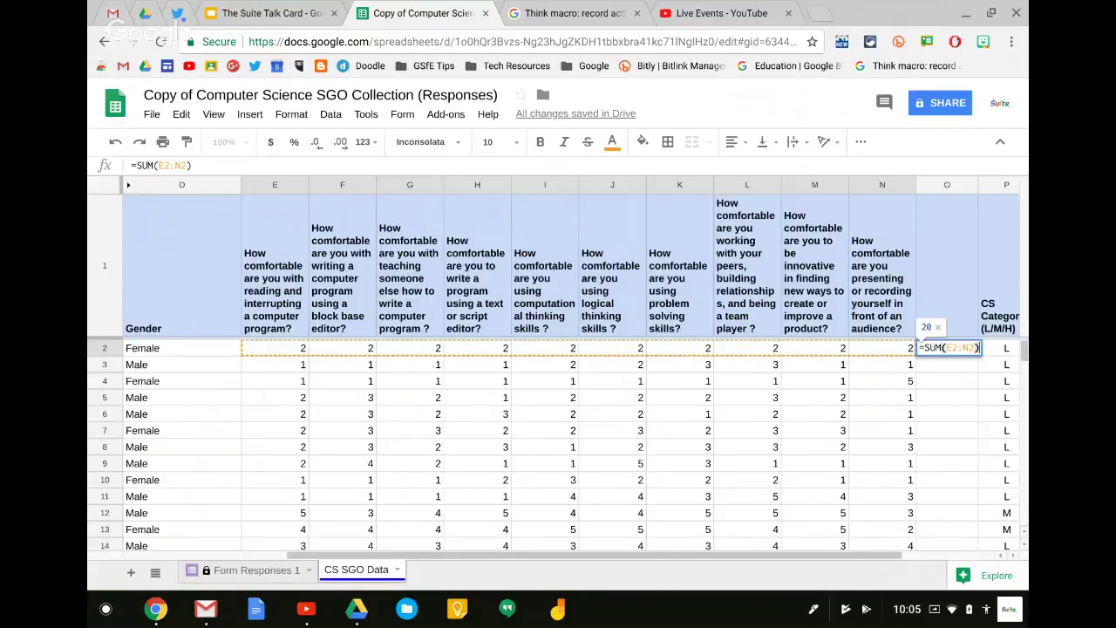
key("Return")
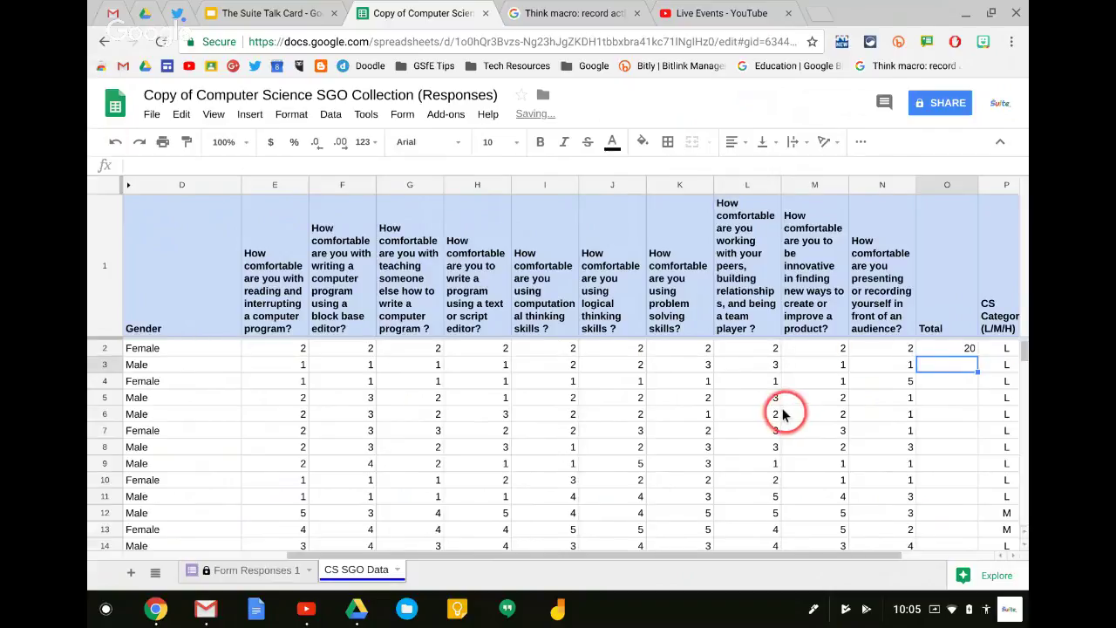
Fill the sum formula from O2 down through O17 and check the copied formula in O3
scroll(789, 411, "left", 5)
scroll(800, 413, "right", 5)
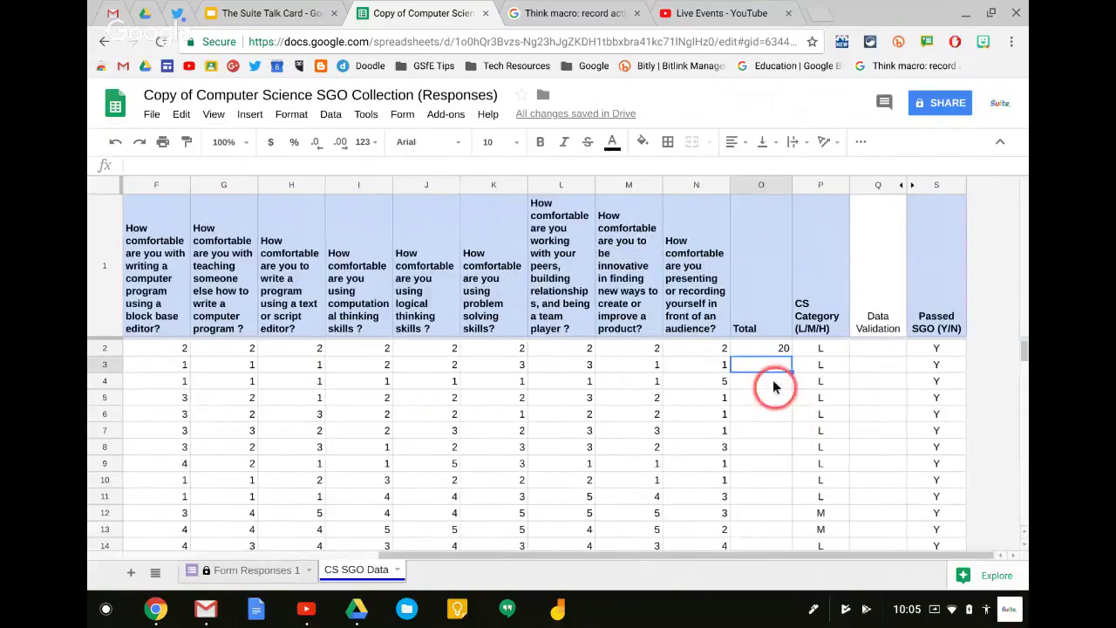
left_click(775, 347)
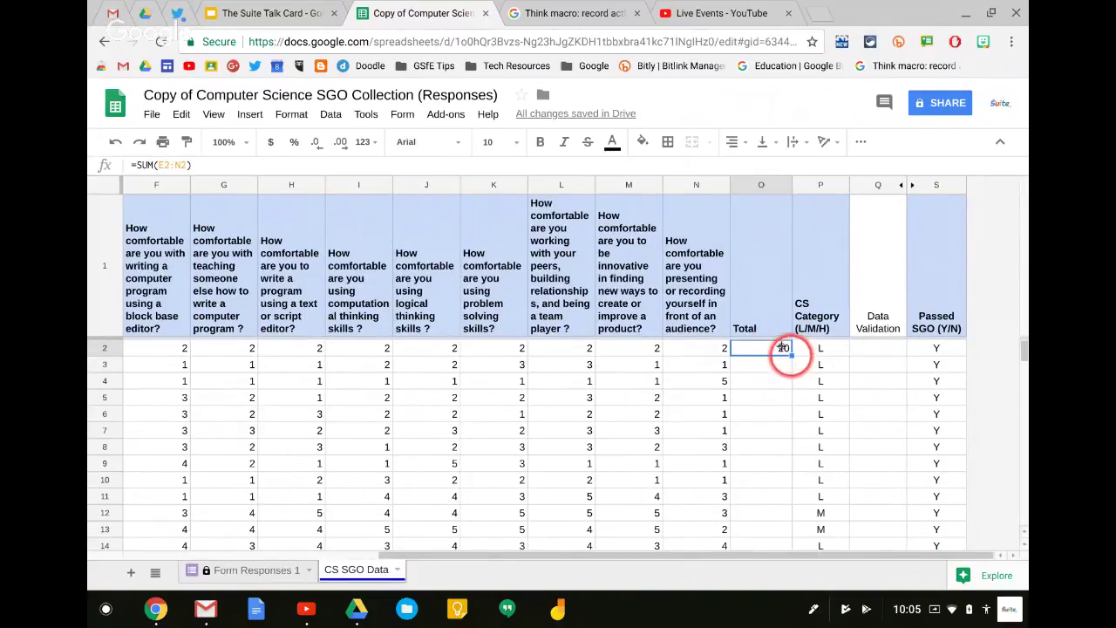
left_click_drag(790, 355, 785, 417)
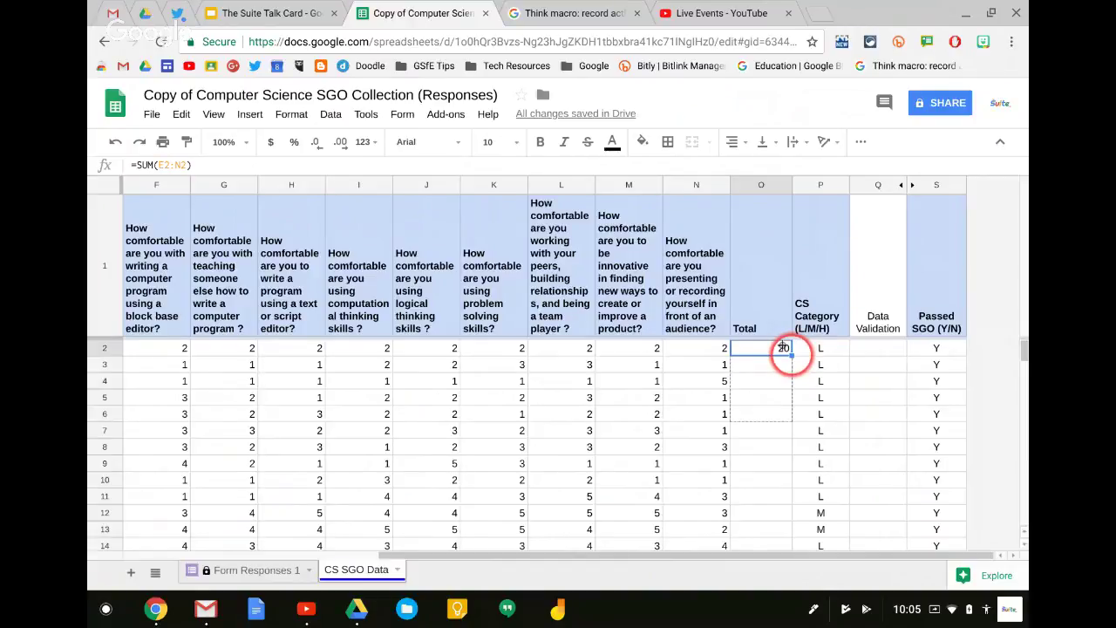
left_click_drag(783, 348, 774, 427)
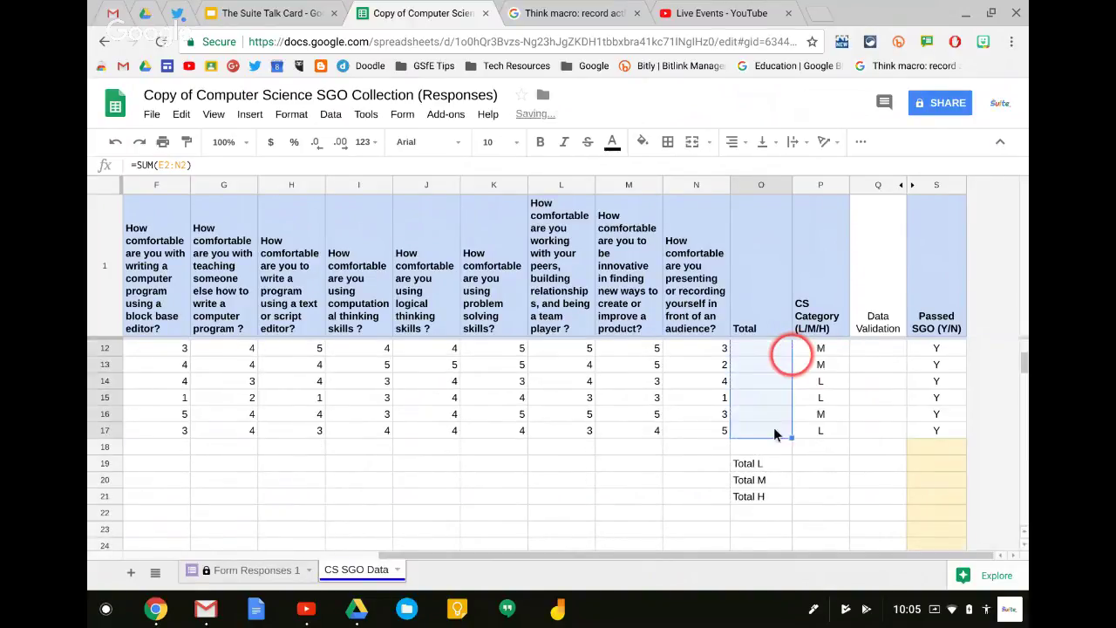
scroll(747, 439, "up", 5)
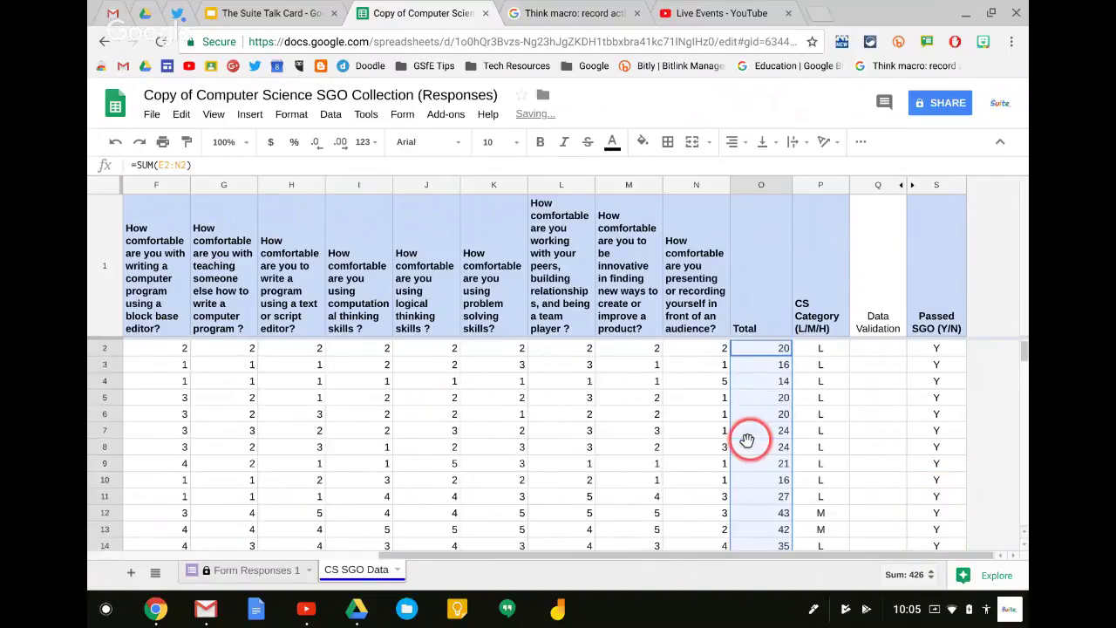
left_click(747, 367)
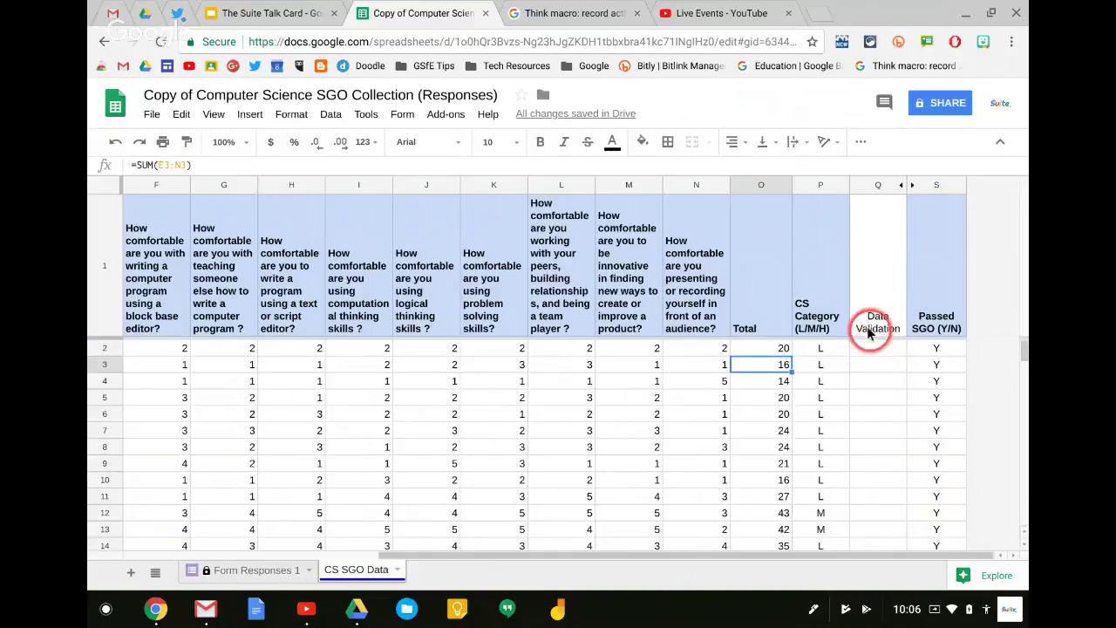
Add data validation to cells Q2 to Q17 in the Data Validation column, using a list of items: L, M, H
left_click(865, 349)
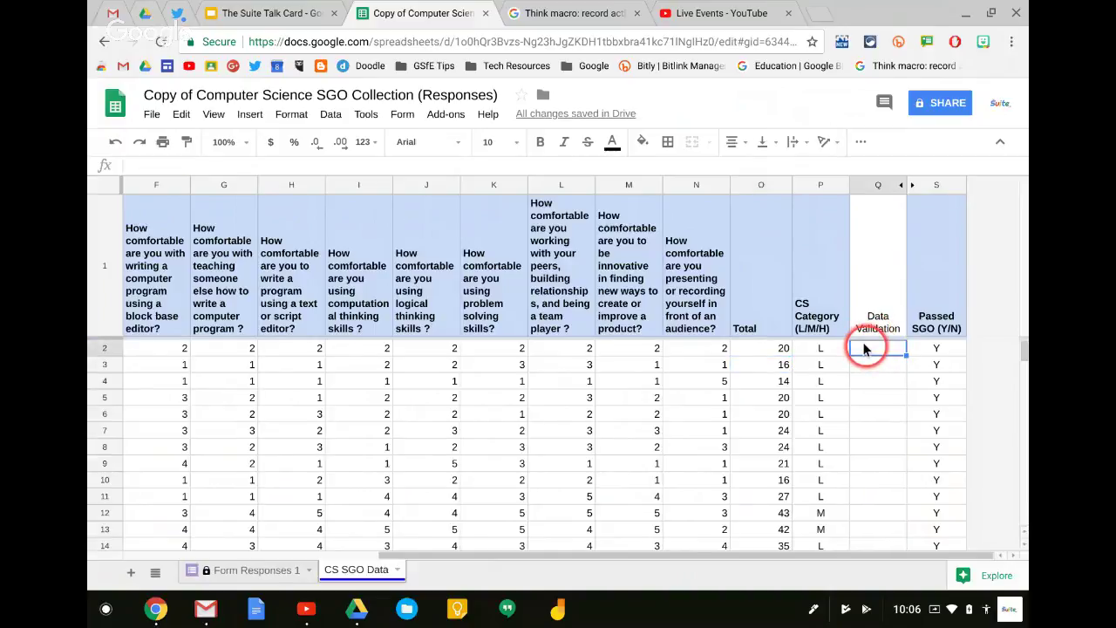
key("shift+Down")
key("shift+Down")
key("shift+Down")
key("shift+Down")
key("shift+Down")
key("shift+Down")
key("shift+Down")
key("shift+Down")
key("shift+Down")
key("shift+Down")
key("shift+Down")
key("shift+Down")
key("shift+Down")
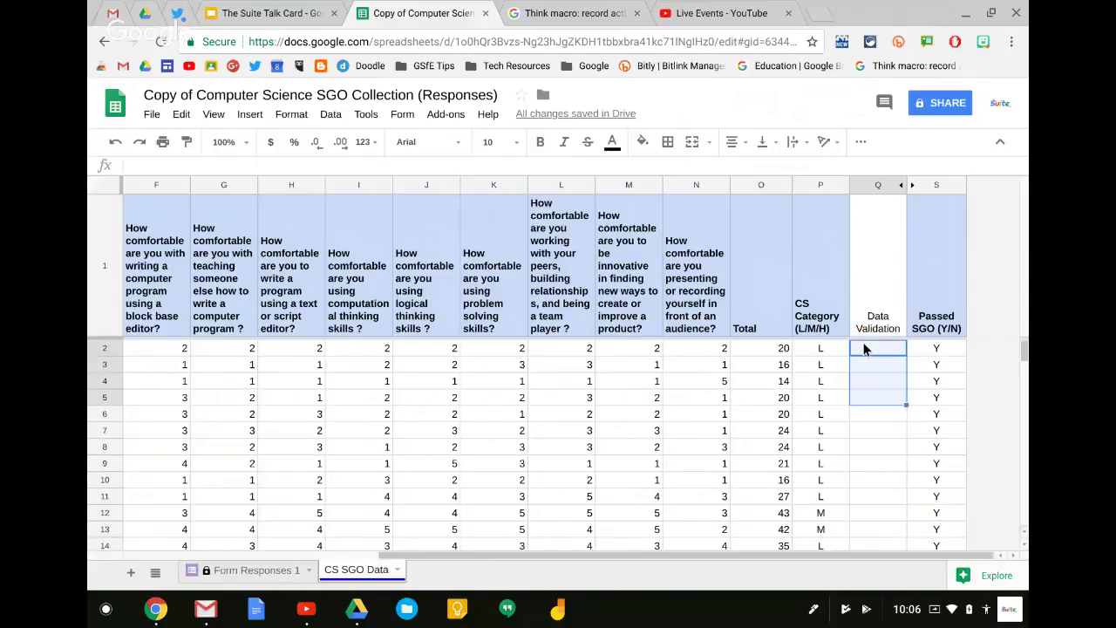
key("shift+Down")
key("shift+Down")
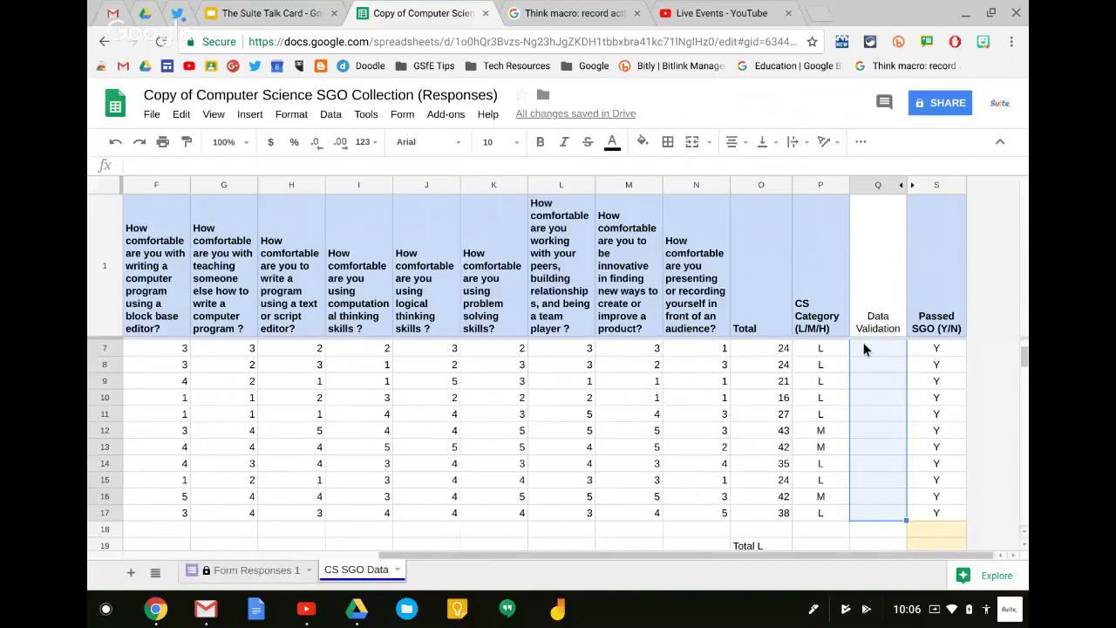
left_click(330, 115)
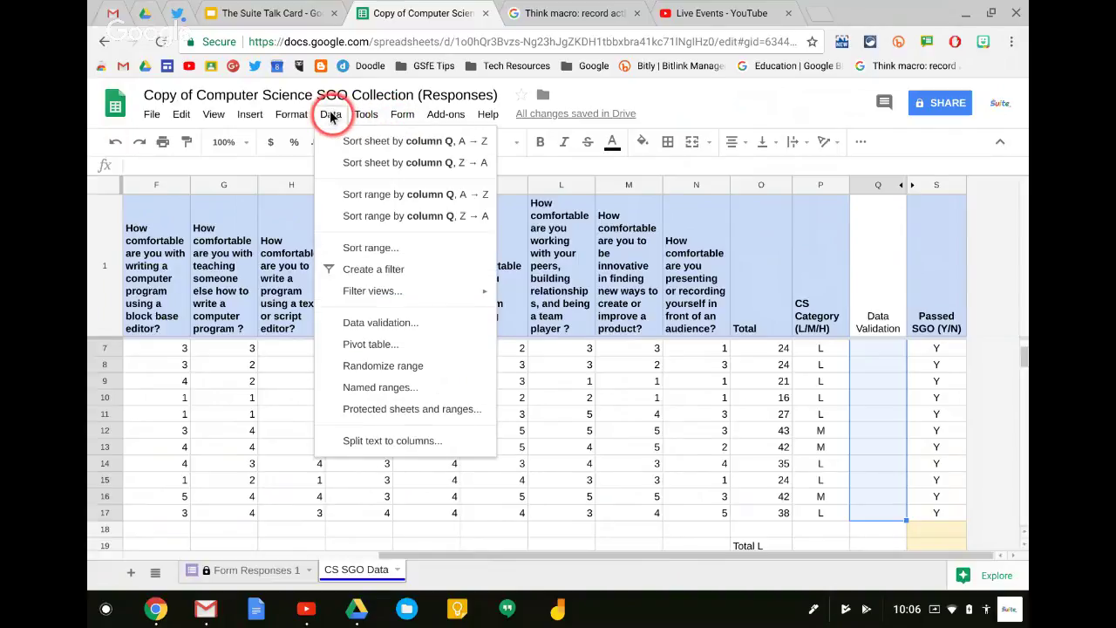
left_click(351, 323)
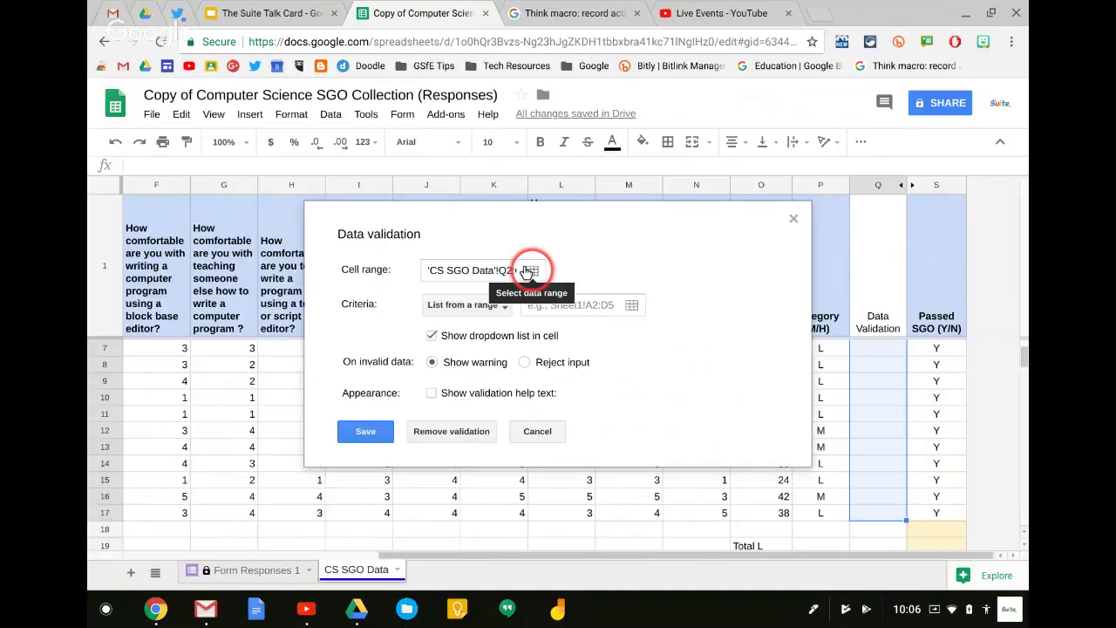
left_click(469, 305)
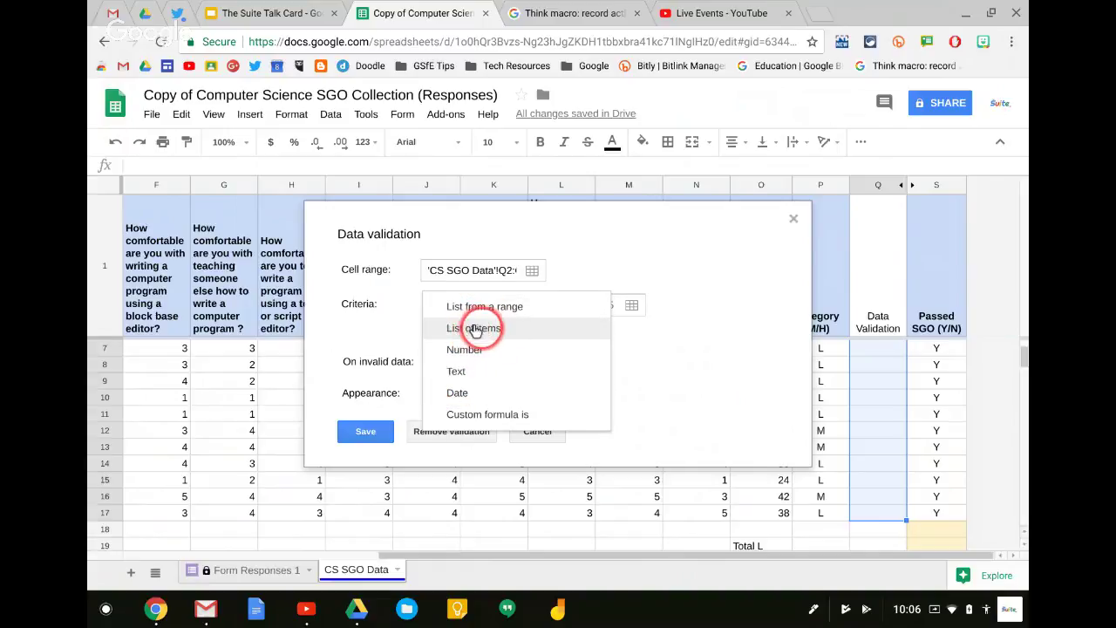
left_click(472, 330)
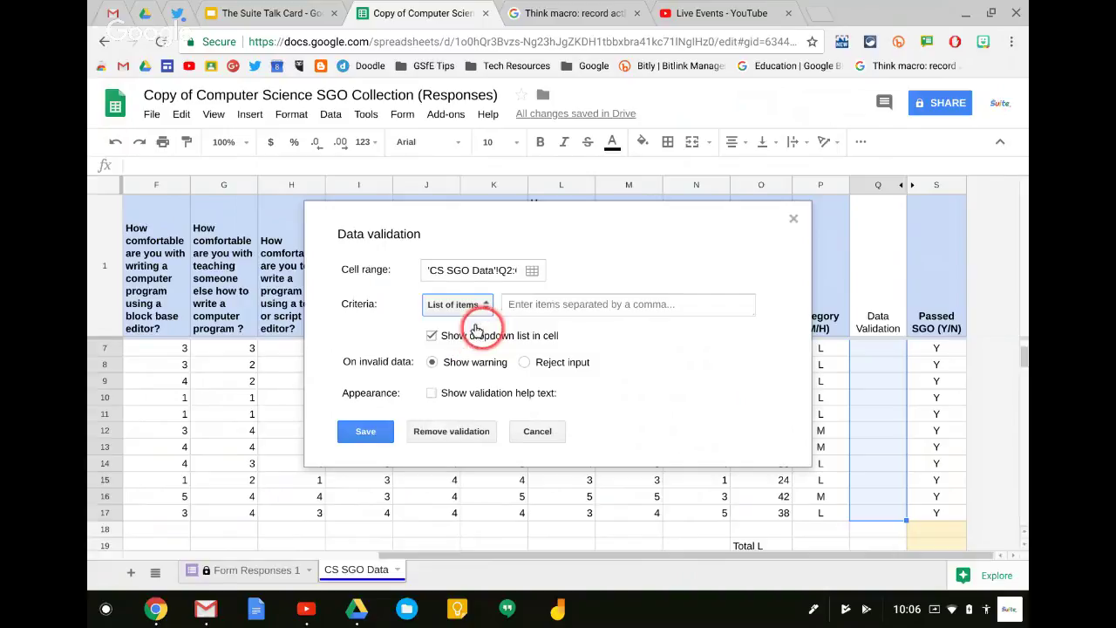
left_click(531, 298)
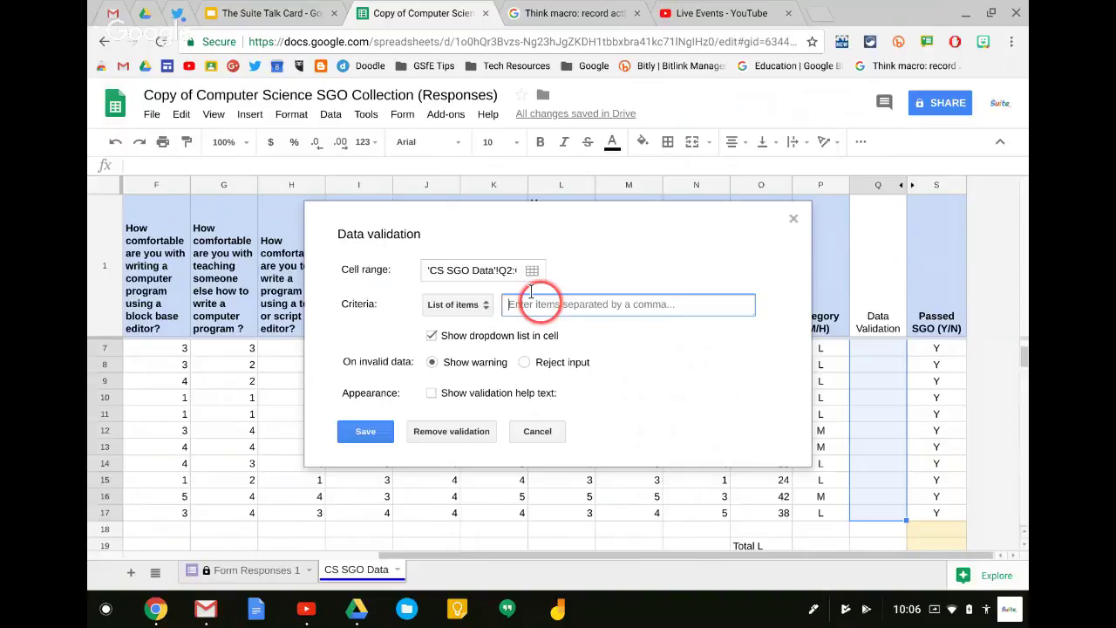
type("L, M, H")
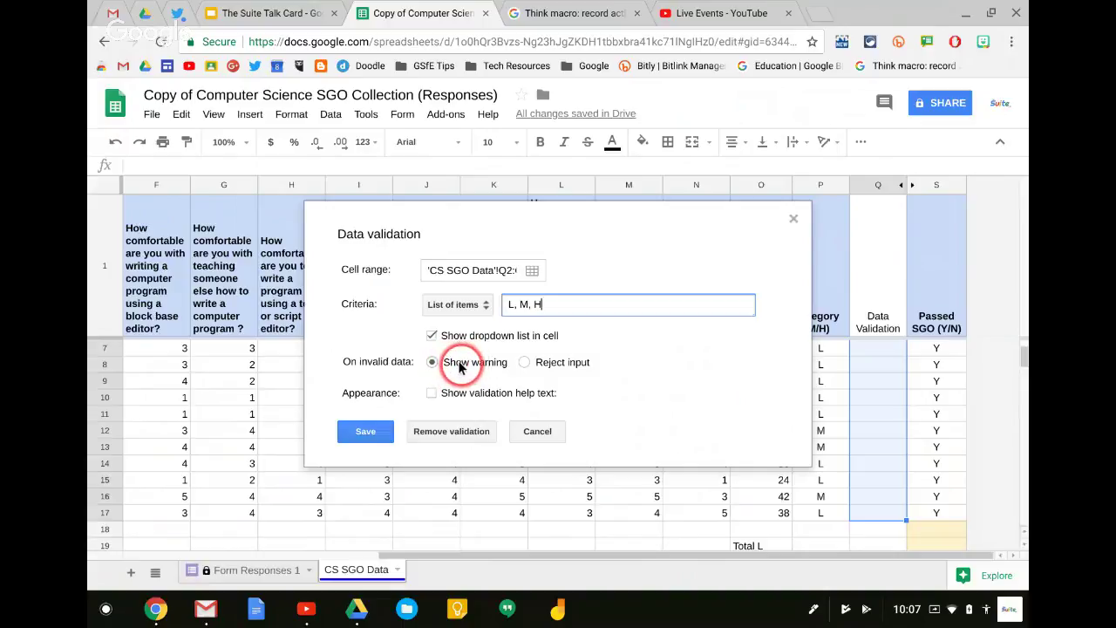
left_click(365, 432)
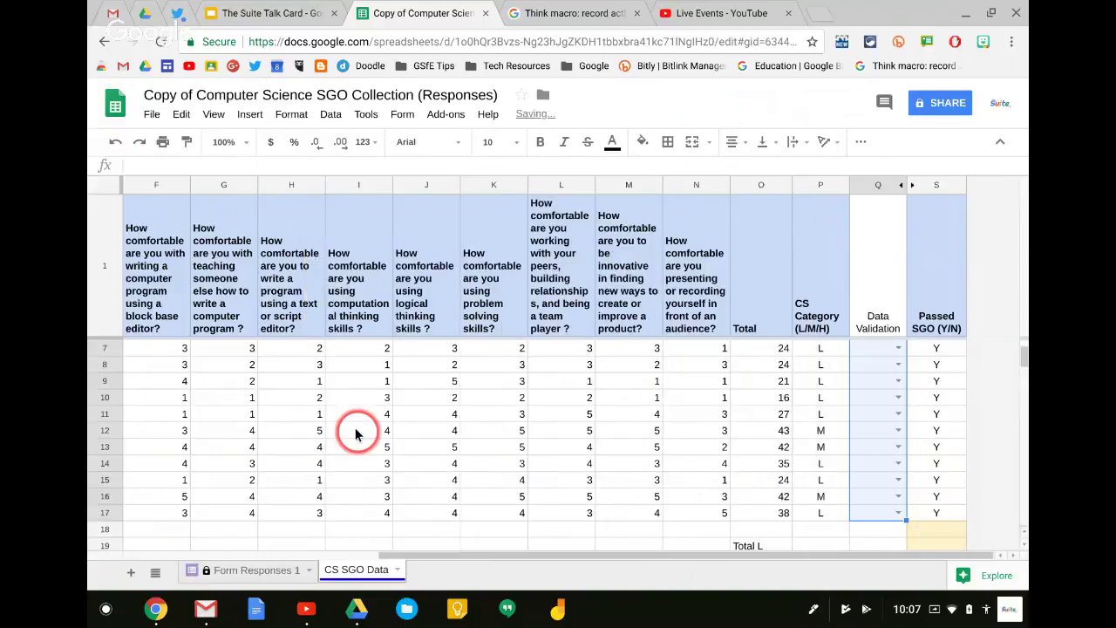
Choose category L from the validation list for each of the cells Q7 through Q11
left_click(897, 349)
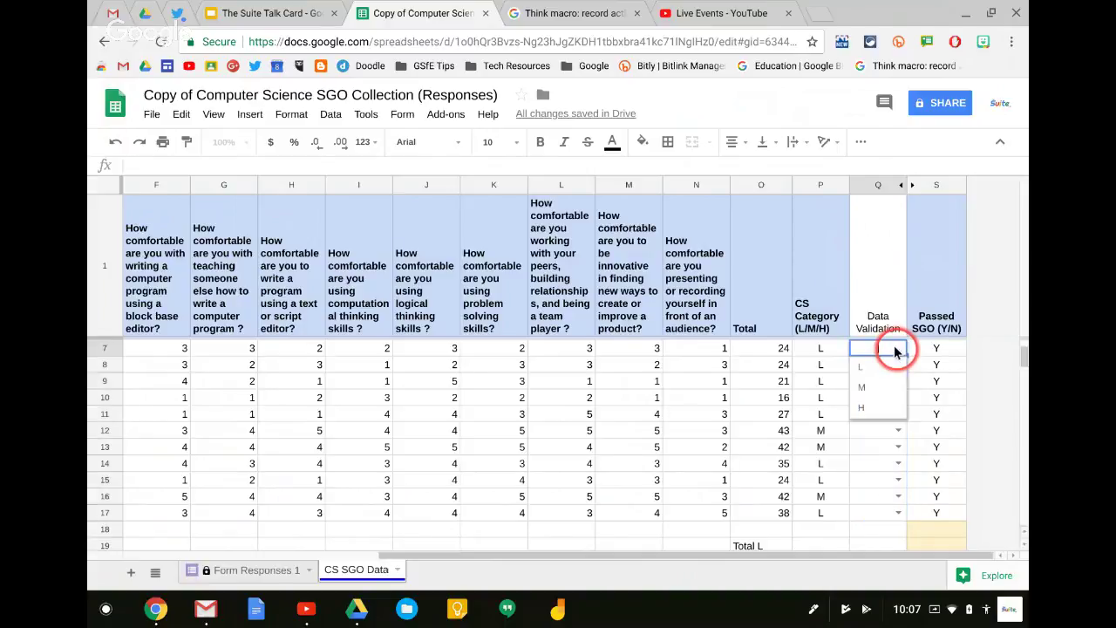
left_click(856, 370)
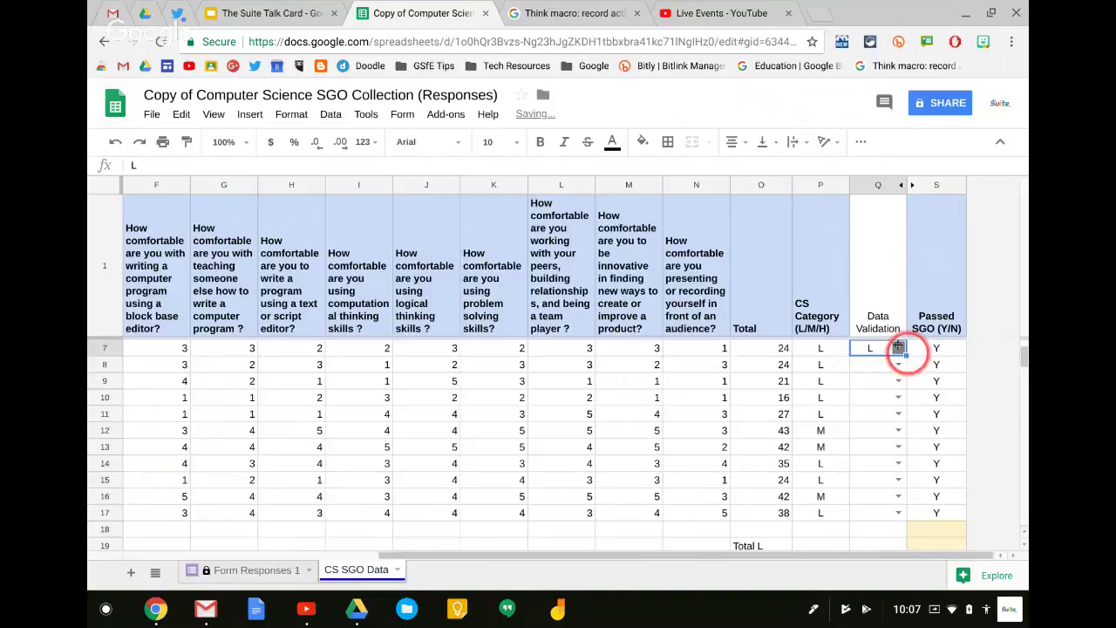
left_click(897, 365)
left_click(862, 382)
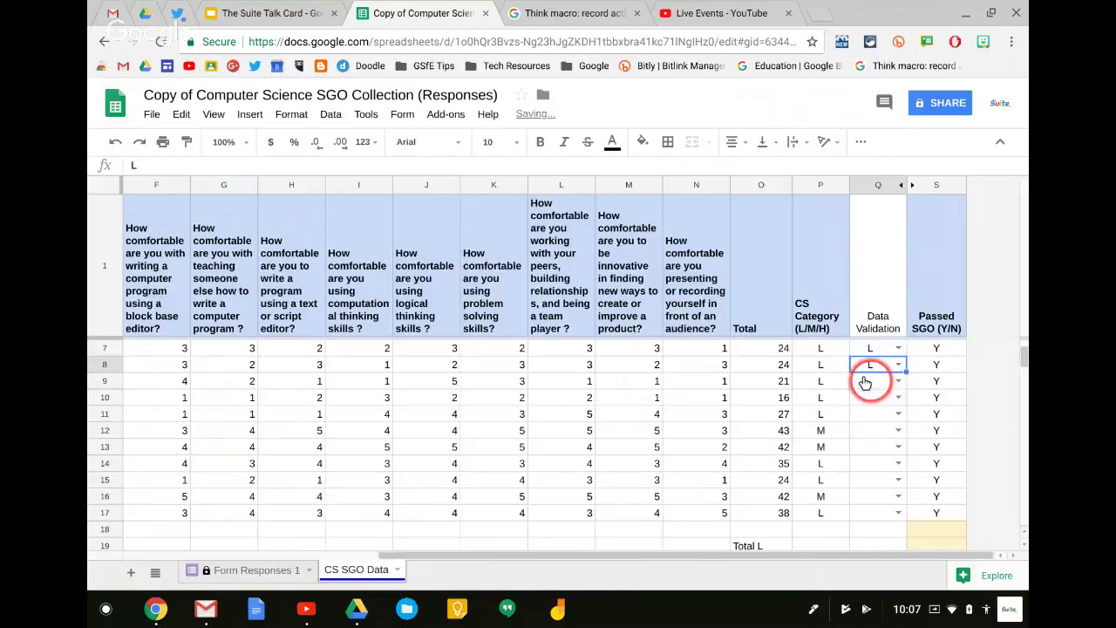
left_click(898, 382)
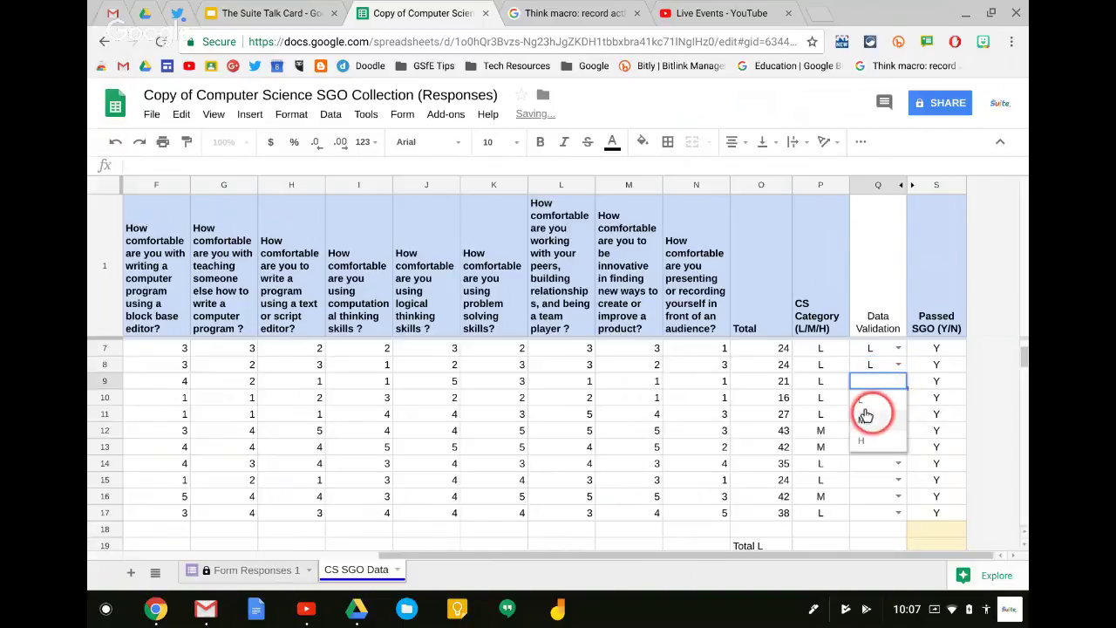
left_click(867, 398)
left_click(897, 398)
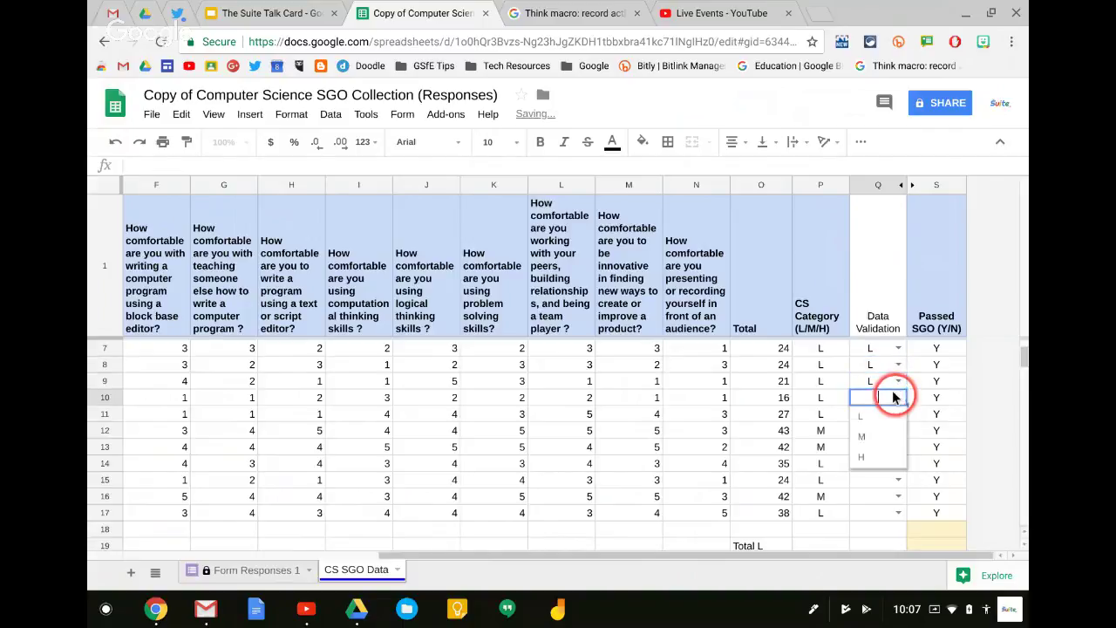
left_click(862, 417)
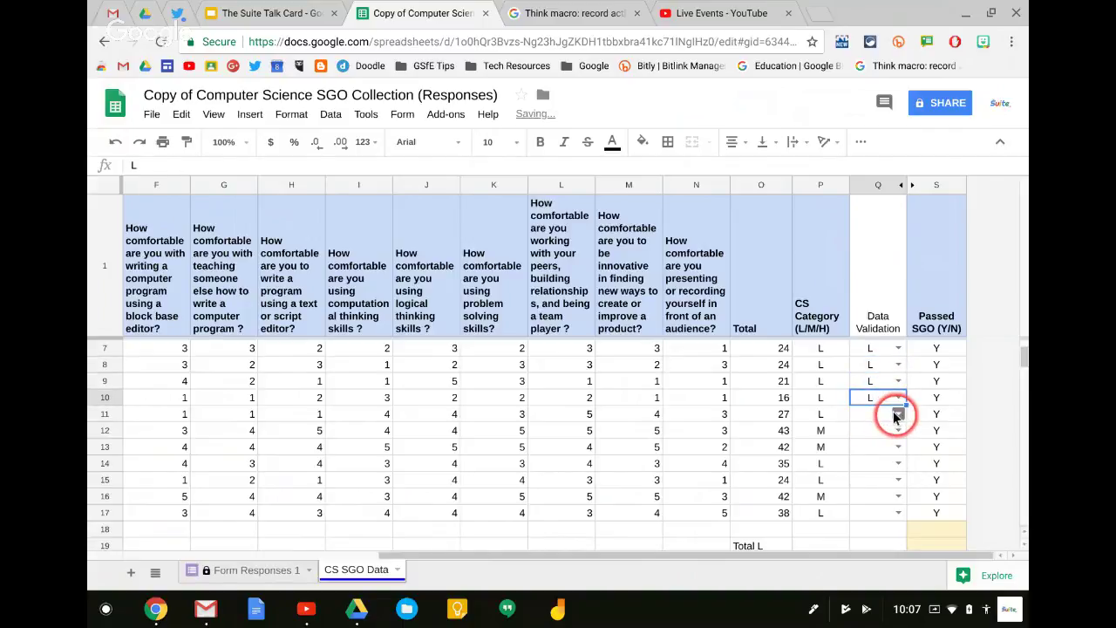
left_click(897, 414)
left_click(864, 436)
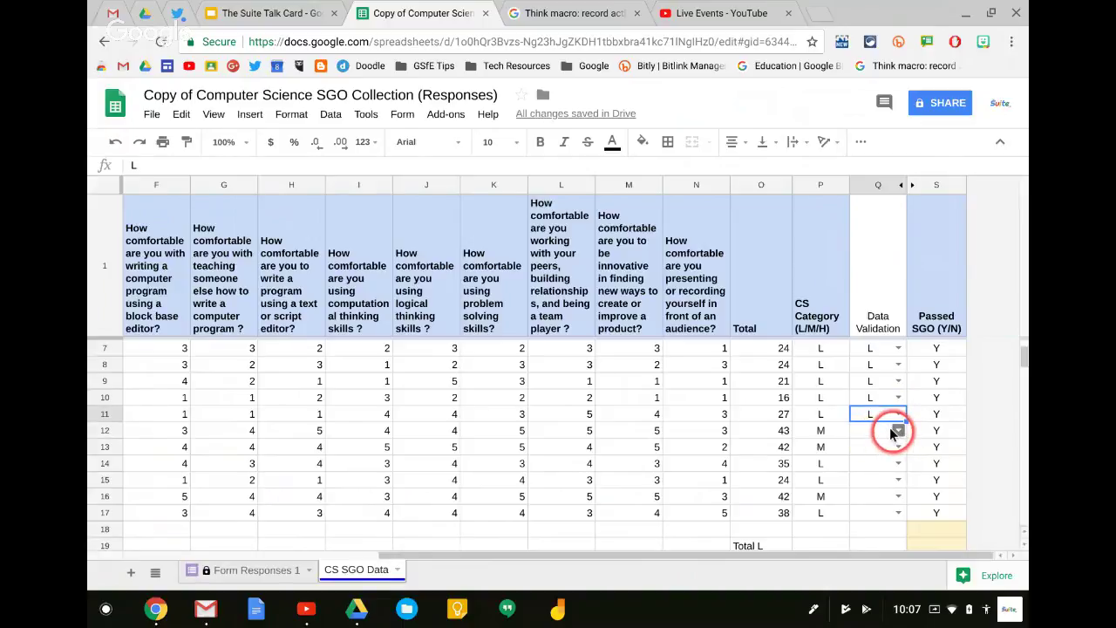
Choose validation list categories for Q12 to Q16: M for Q12, Q13 and Q16, and L for Q14 and Q15
left_click(897, 431)
left_click(861, 468)
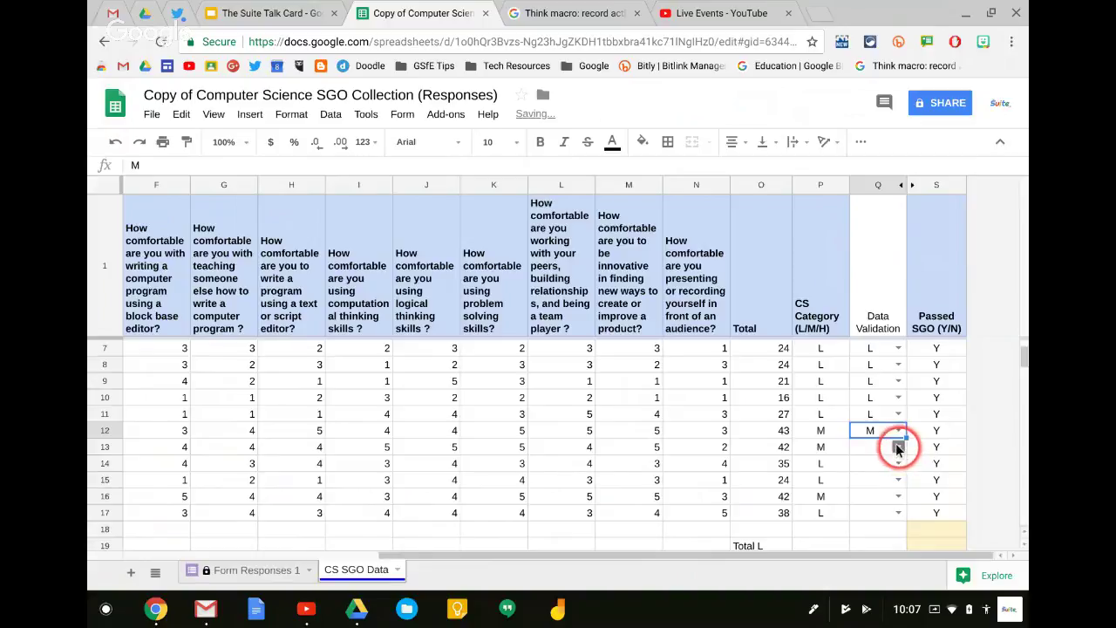
left_click(897, 447)
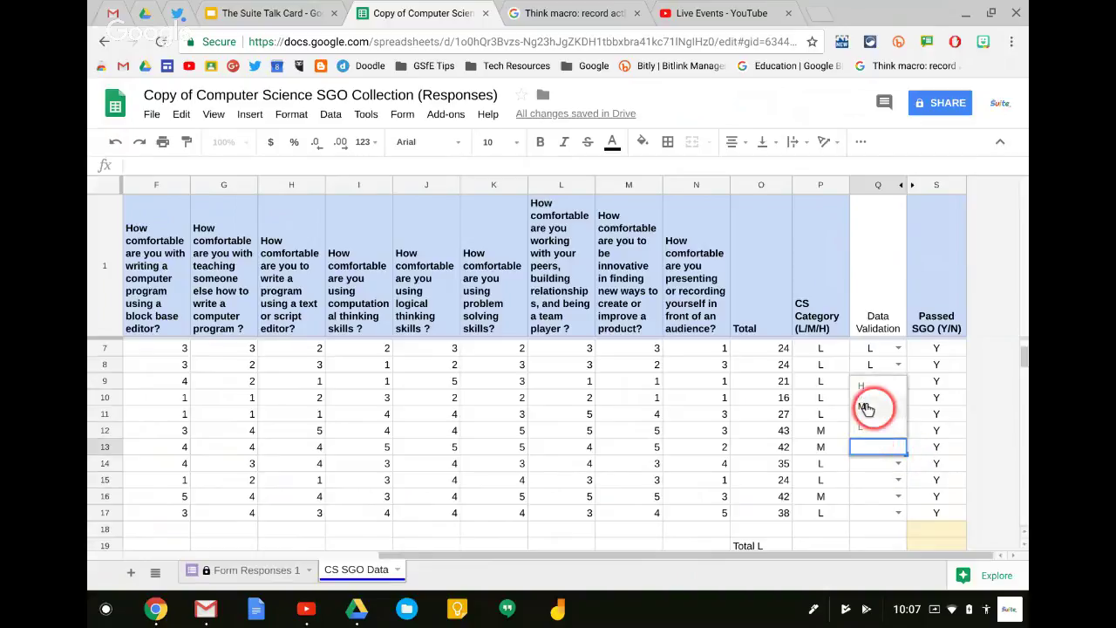
left_click(866, 408)
left_click(898, 463)
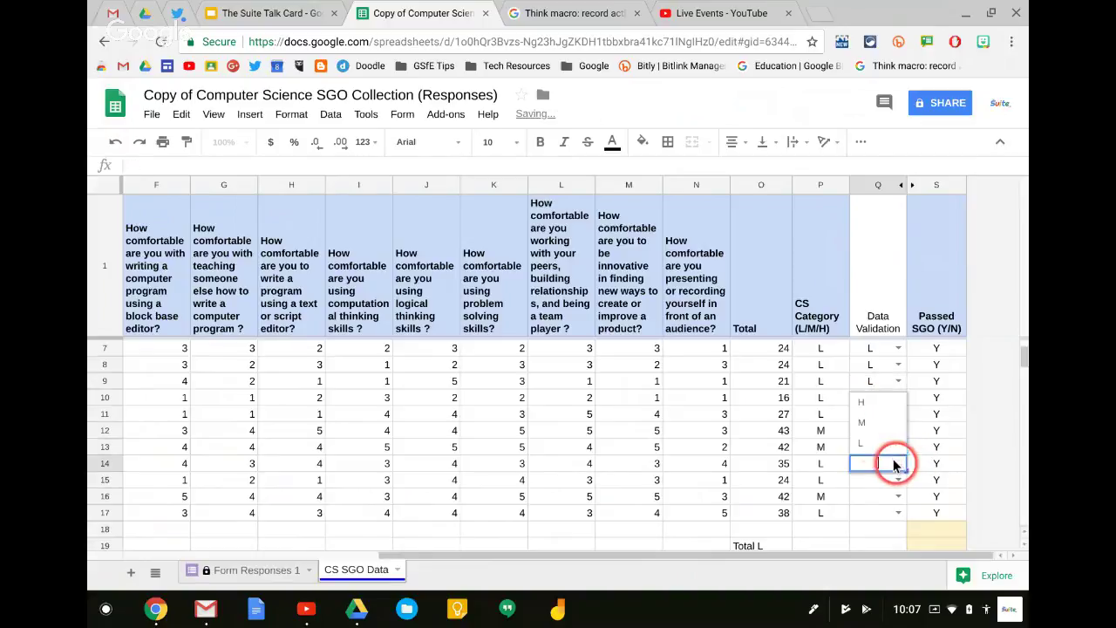
left_click(861, 443)
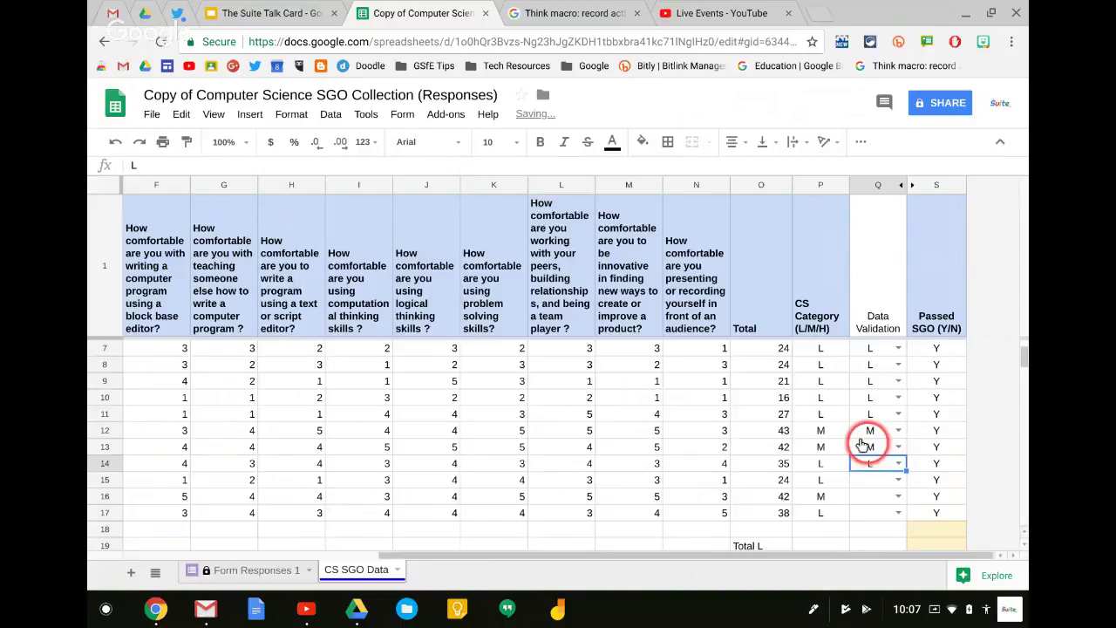
left_click(898, 480)
left_click(896, 459)
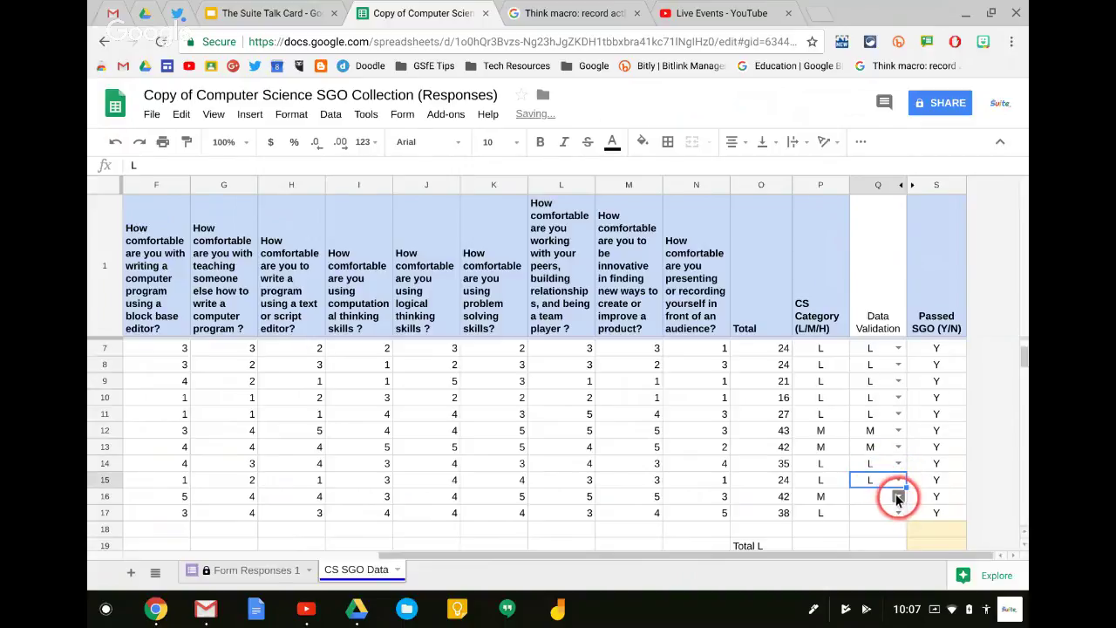
left_click(898, 498)
left_click(873, 458)
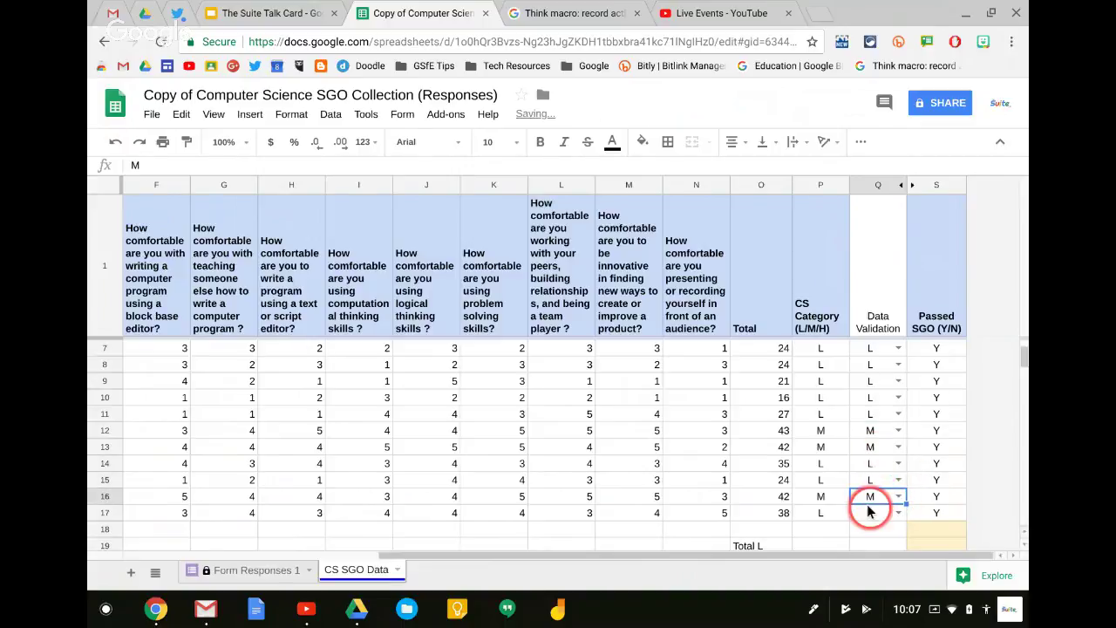
Enter the unlisted value k in cell Q17 to test how the validation handles invalid input
left_click(869, 512)
type("k")
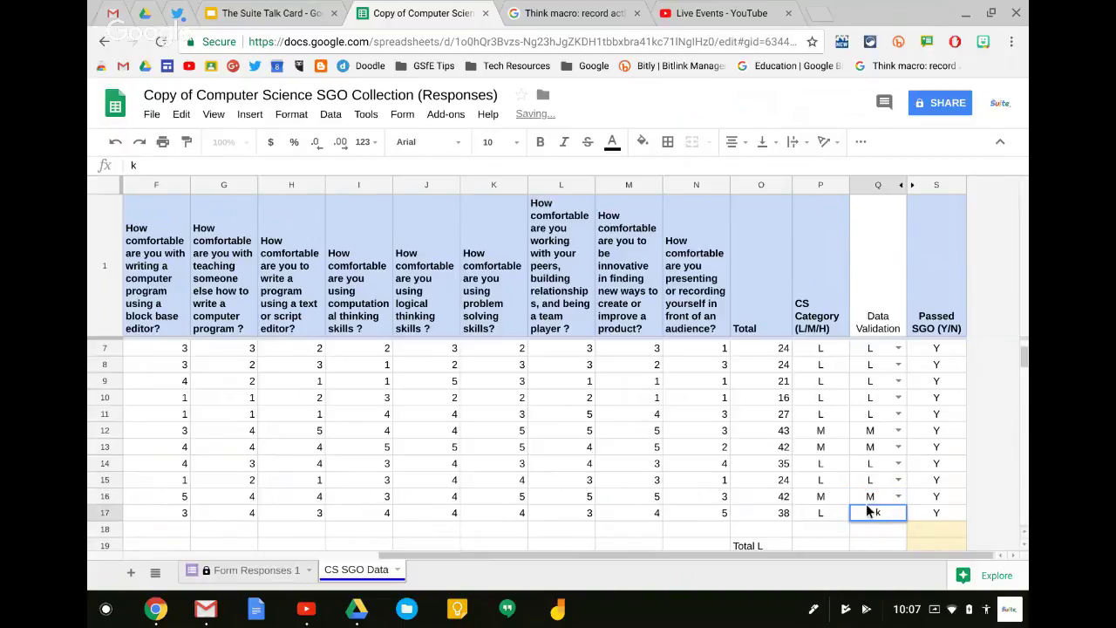
key("Return")
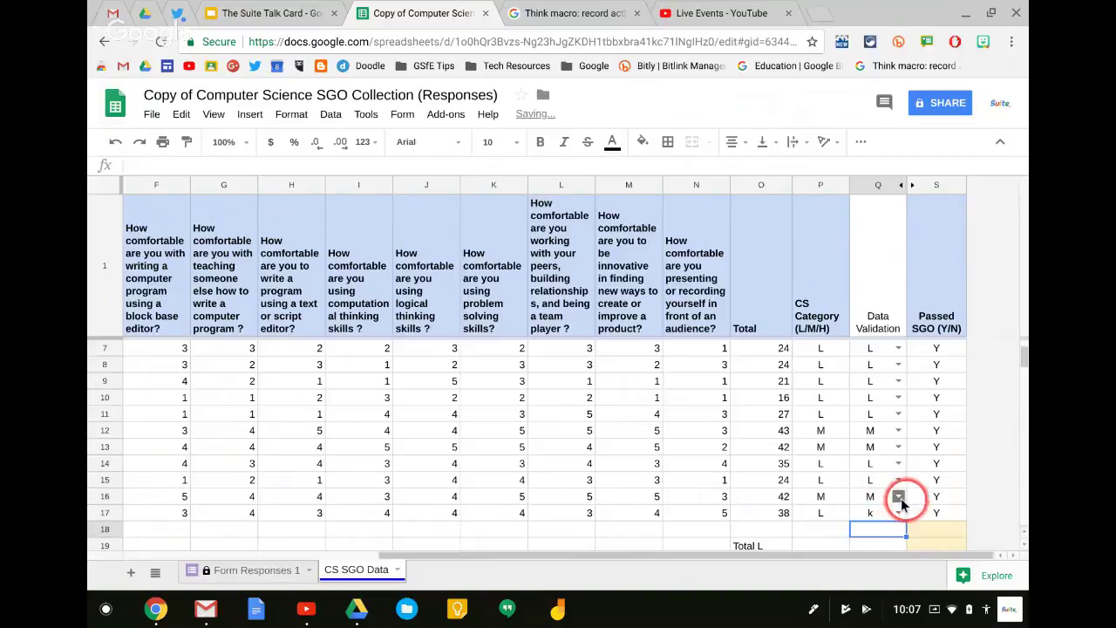
mouse_move(902, 511)
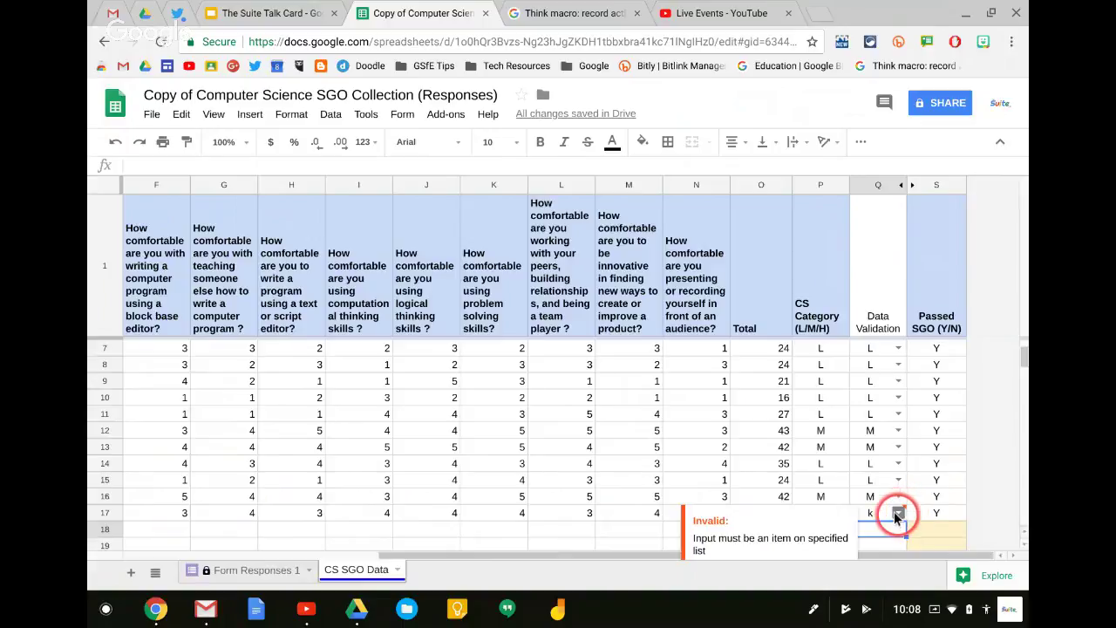
Replace the invalid entry in cell Q17 with category L from the validation list
left_click(899, 512)
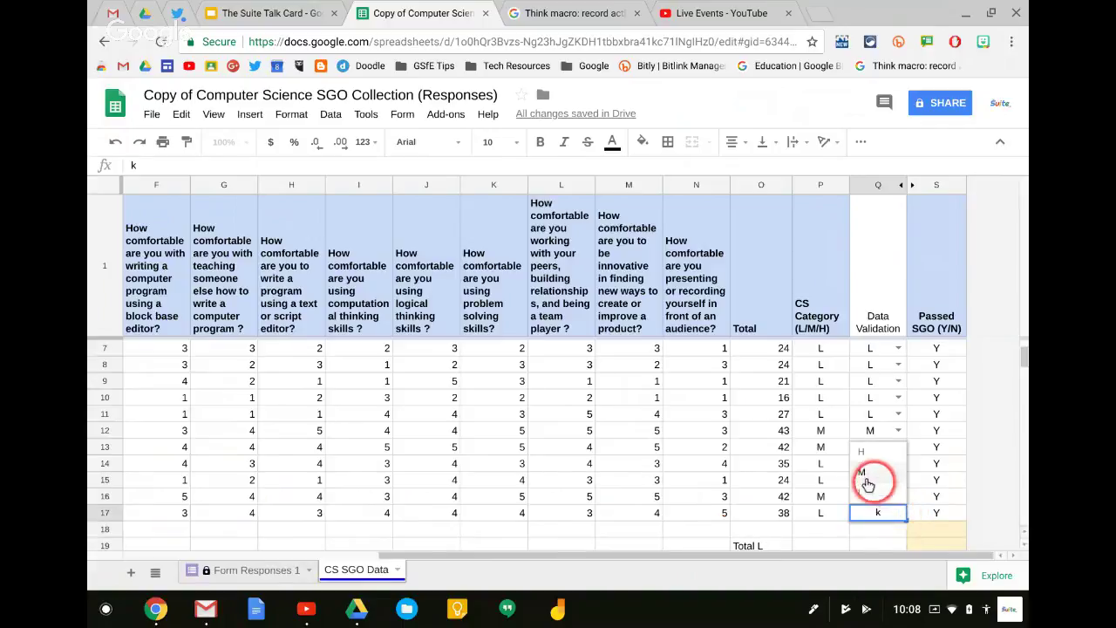
left_click(862, 492)
key("Return")
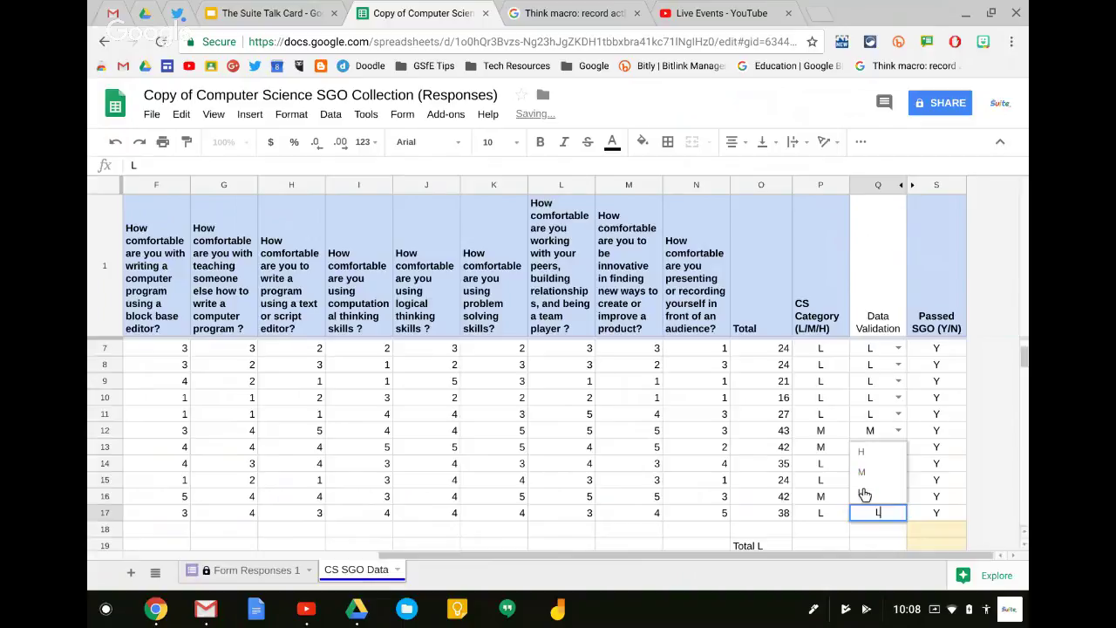
left_click(865, 495)
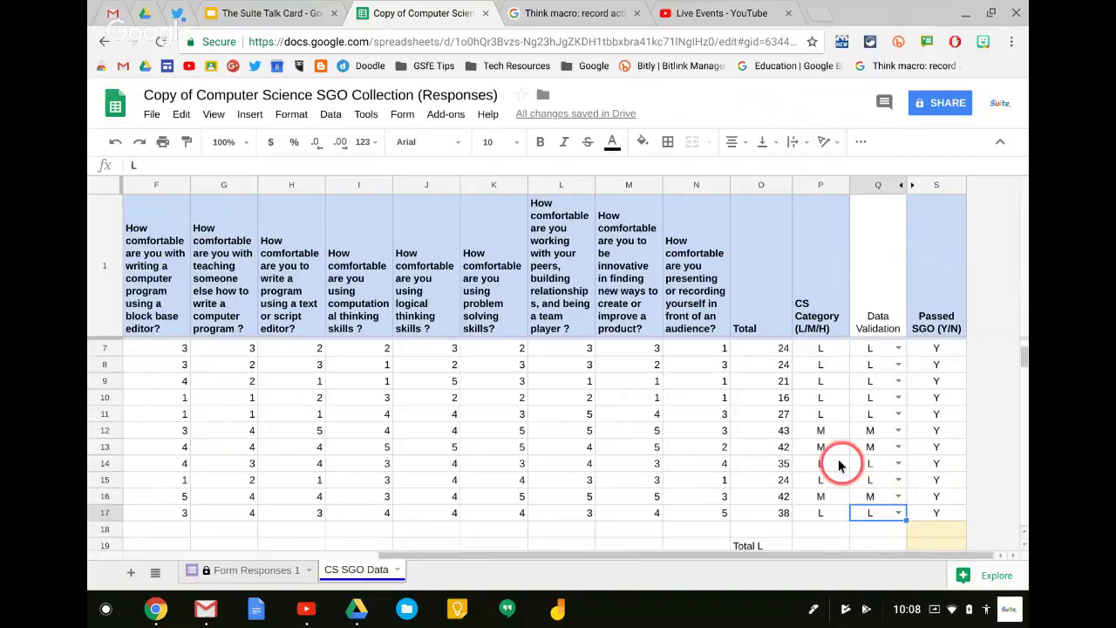
Choose category L from the validation list for each of the cells Q2 through Q6
scroll(839, 464, "down", 2)
scroll(839, 465, "up", 4)
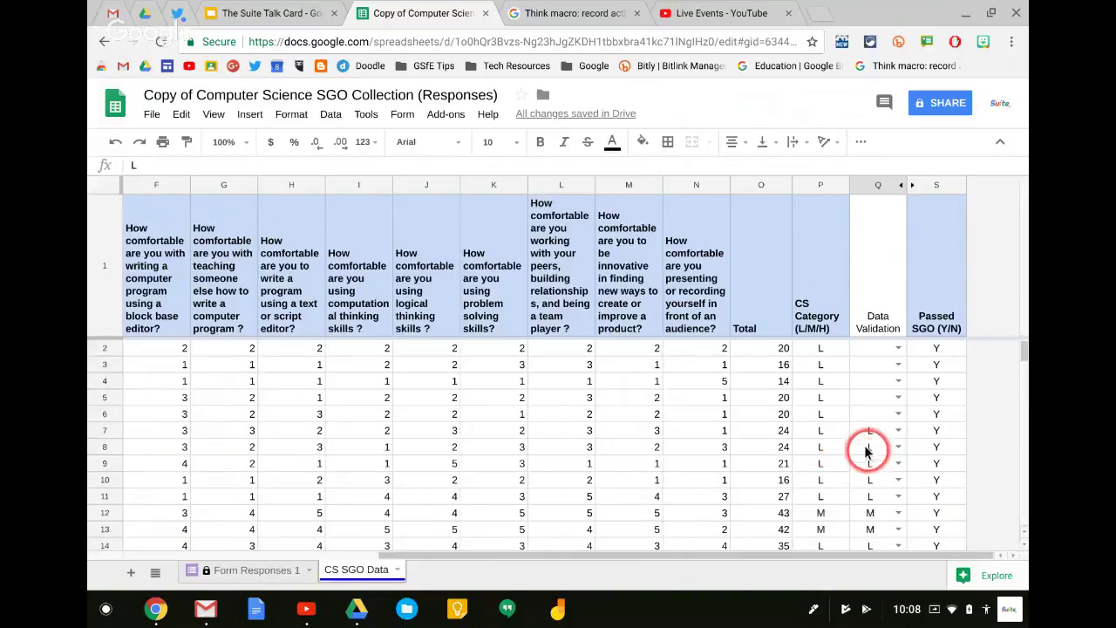
left_click(898, 416)
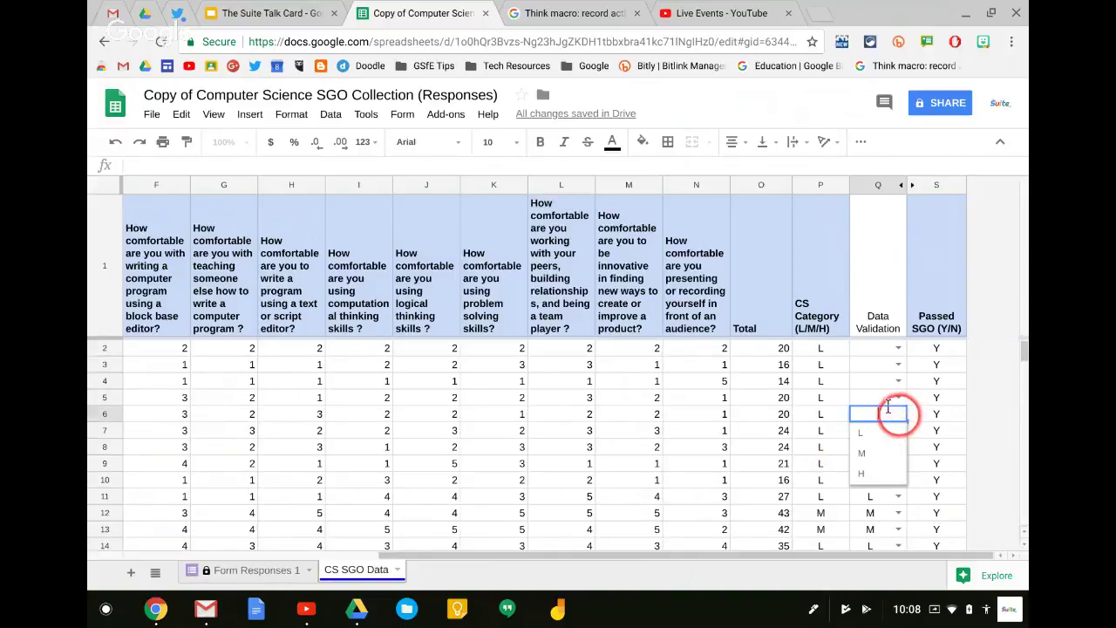
left_click(875, 431)
left_click(897, 399)
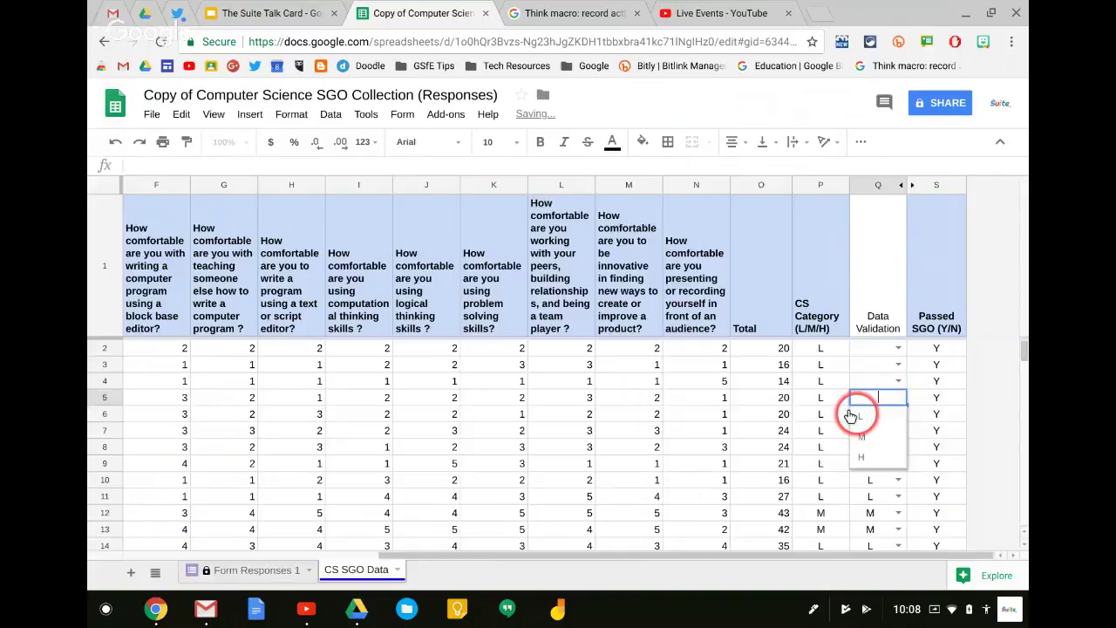
left_click(859, 416)
left_click(896, 381)
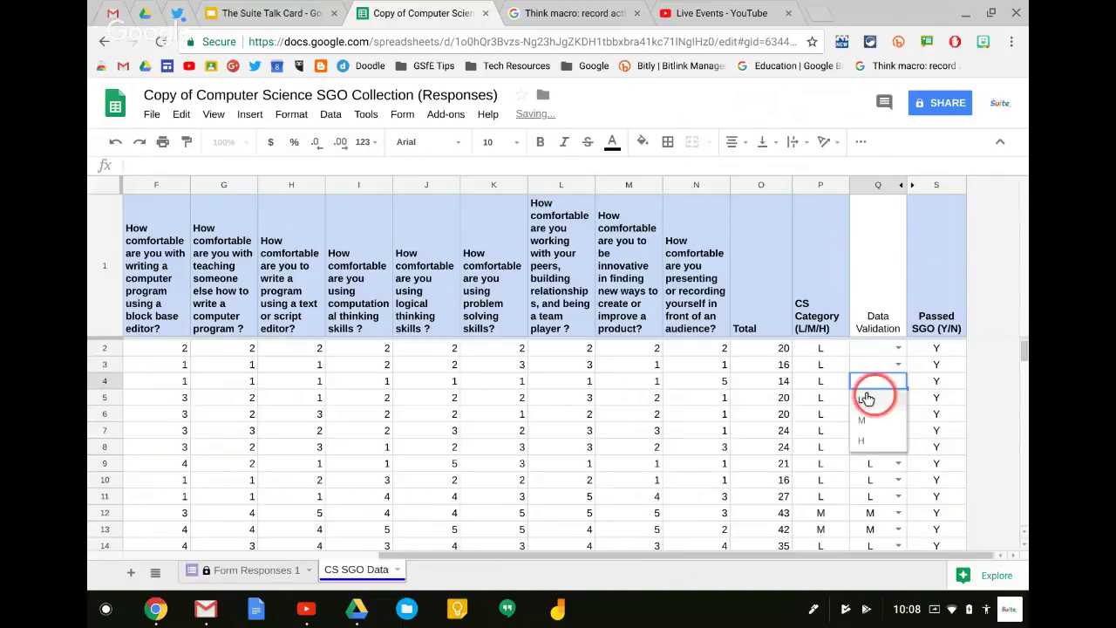
left_click(863, 399)
left_click(897, 364)
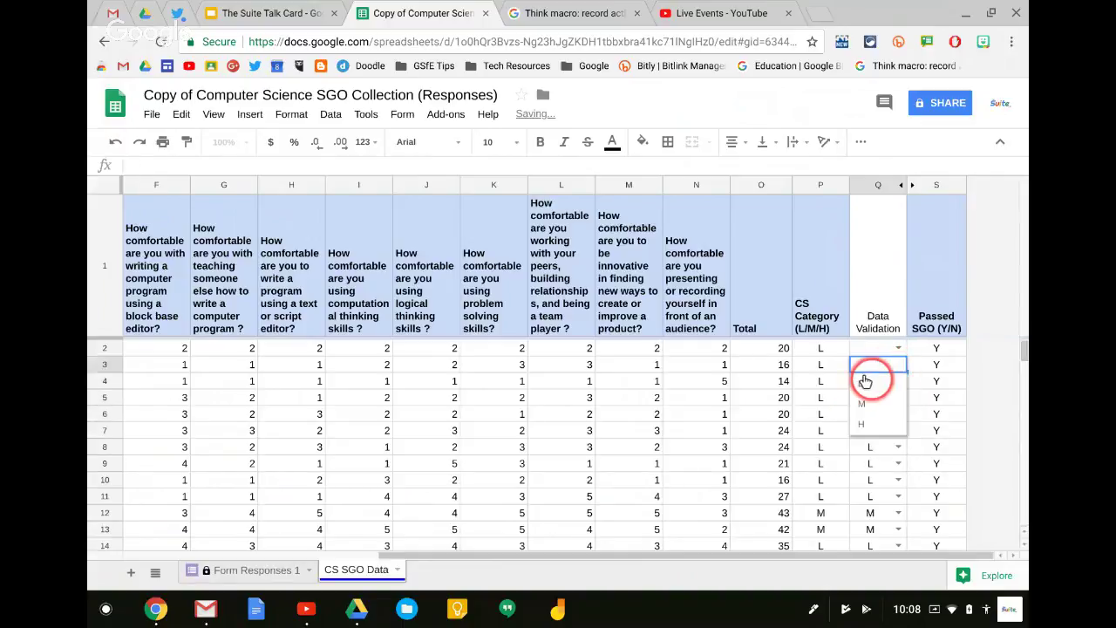
left_click(877, 384)
left_click(891, 349)
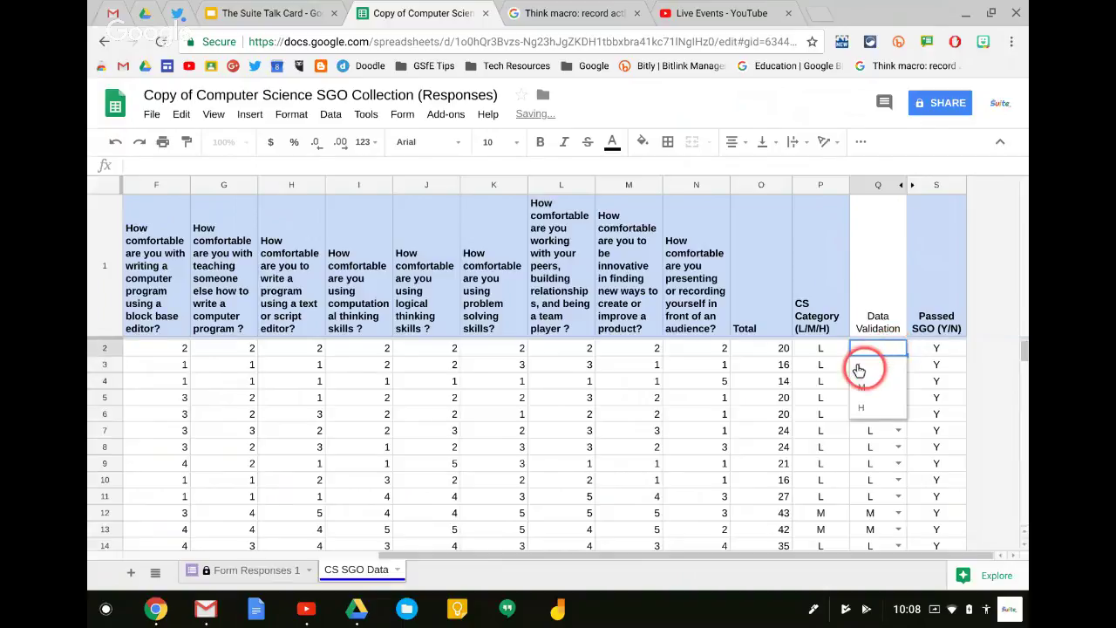
left_click(859, 368)
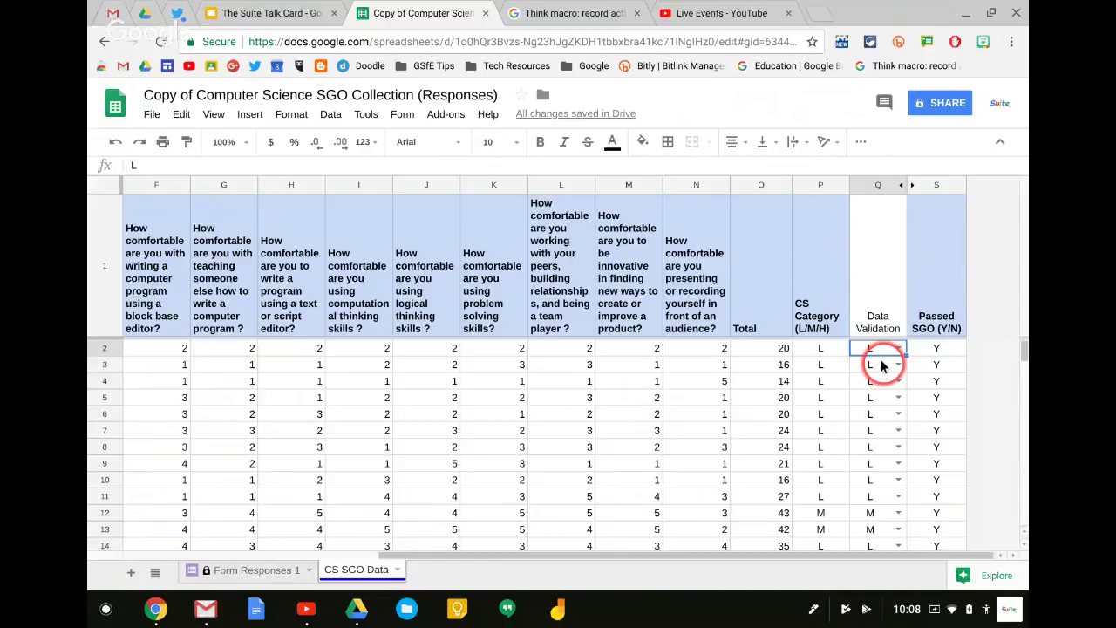
Create a conditional formatting rule for the CS Category cells P2:P17 with the condition Text contains L
left_click(816, 349)
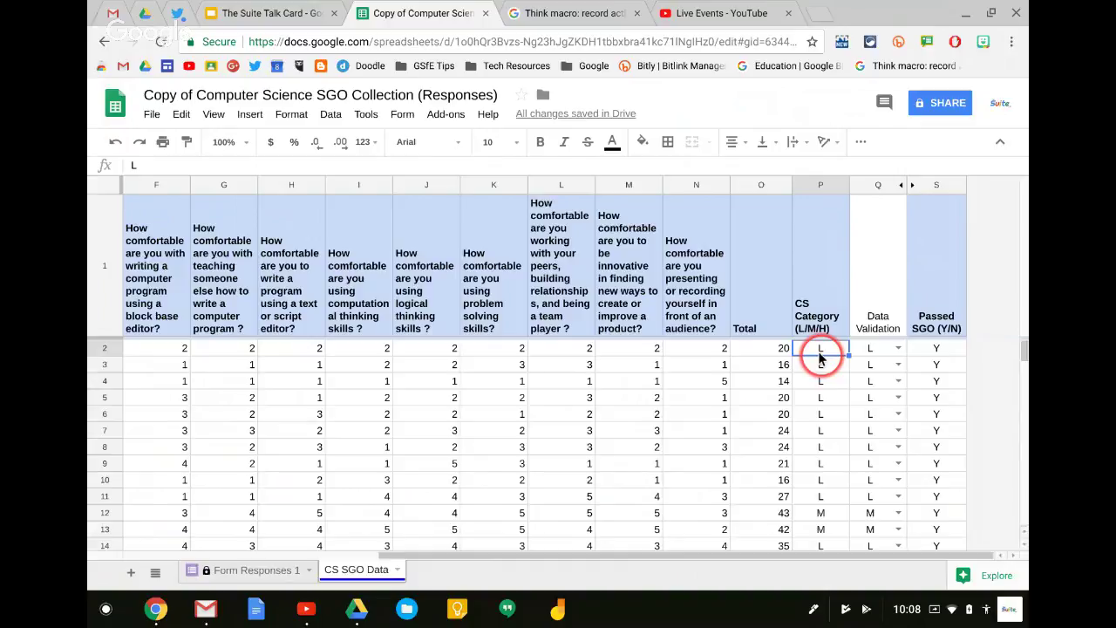
scroll(818, 353, "down", 5)
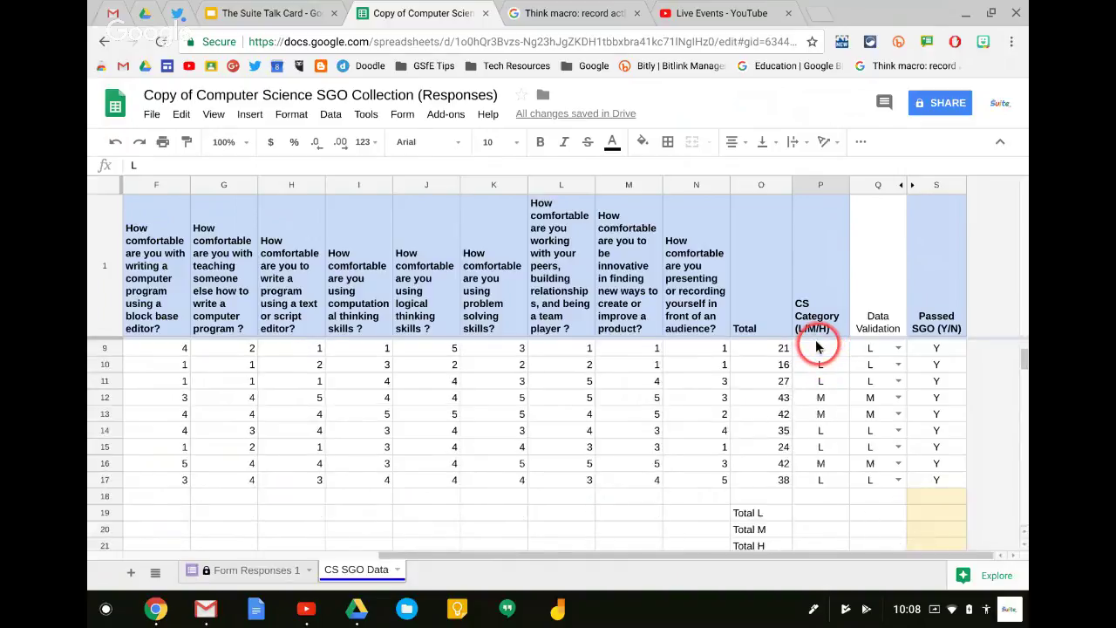
scroll(818, 349, "up", 5)
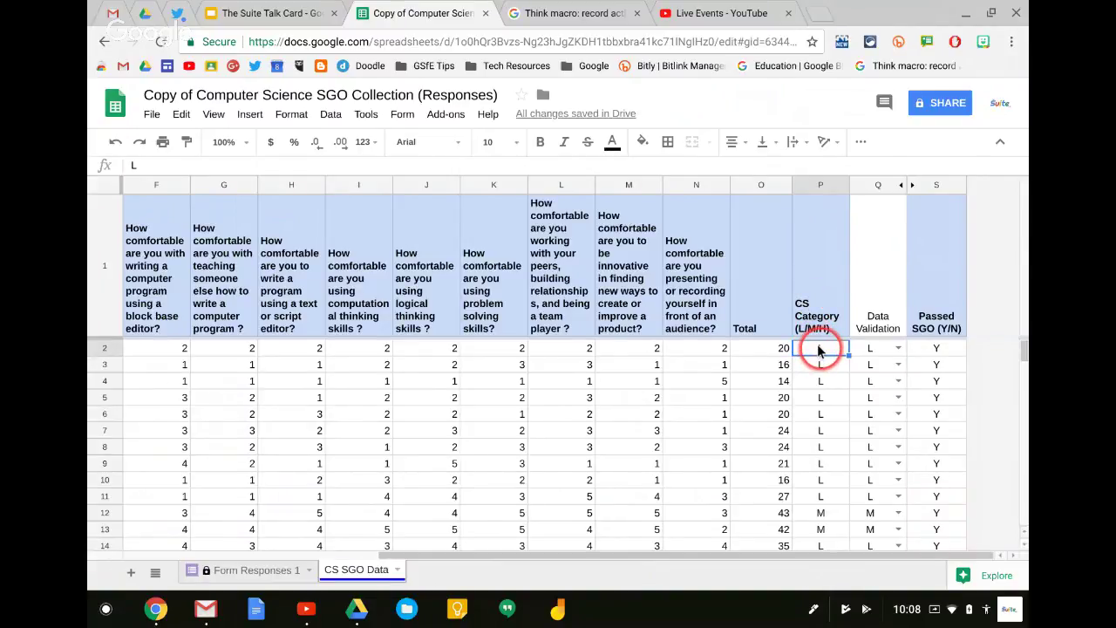
left_click_drag(818, 349, 820, 514)
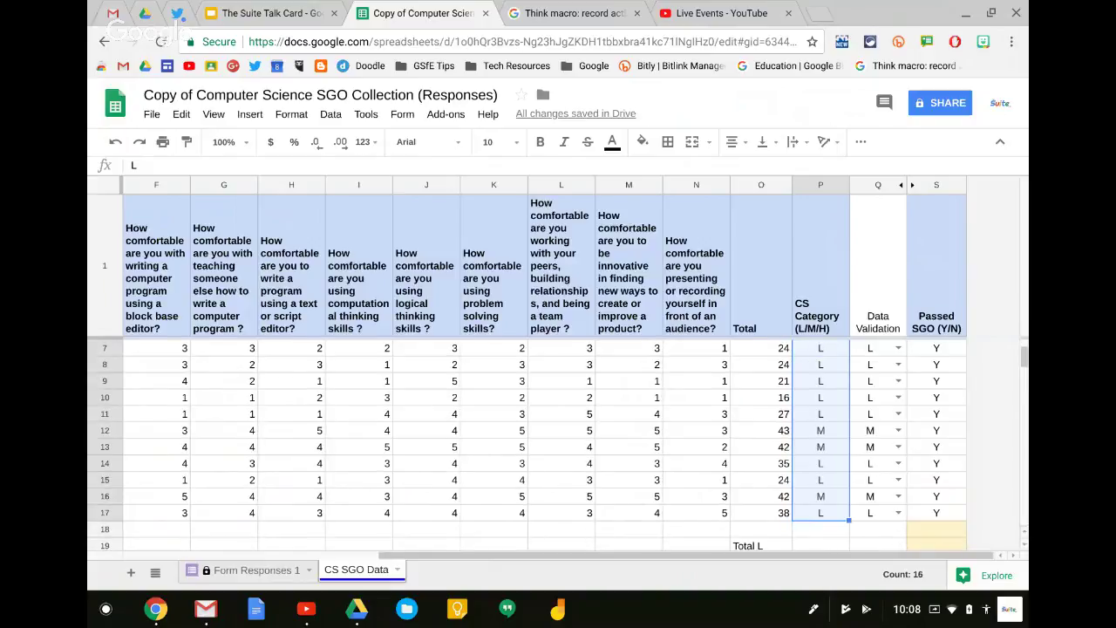
left_click(295, 116)
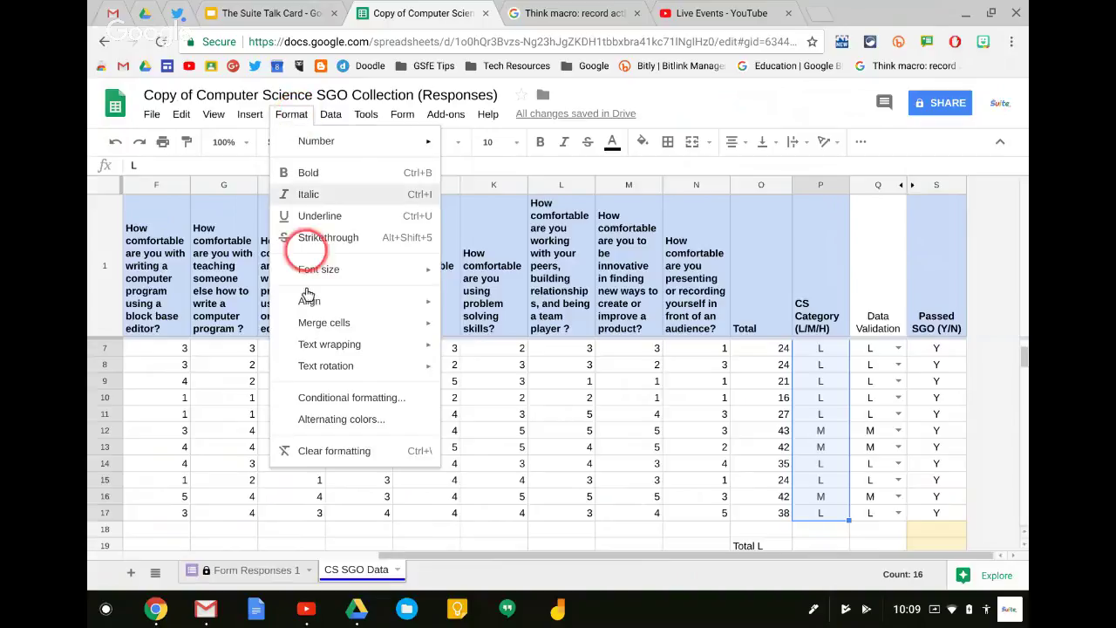
left_click(330, 397)
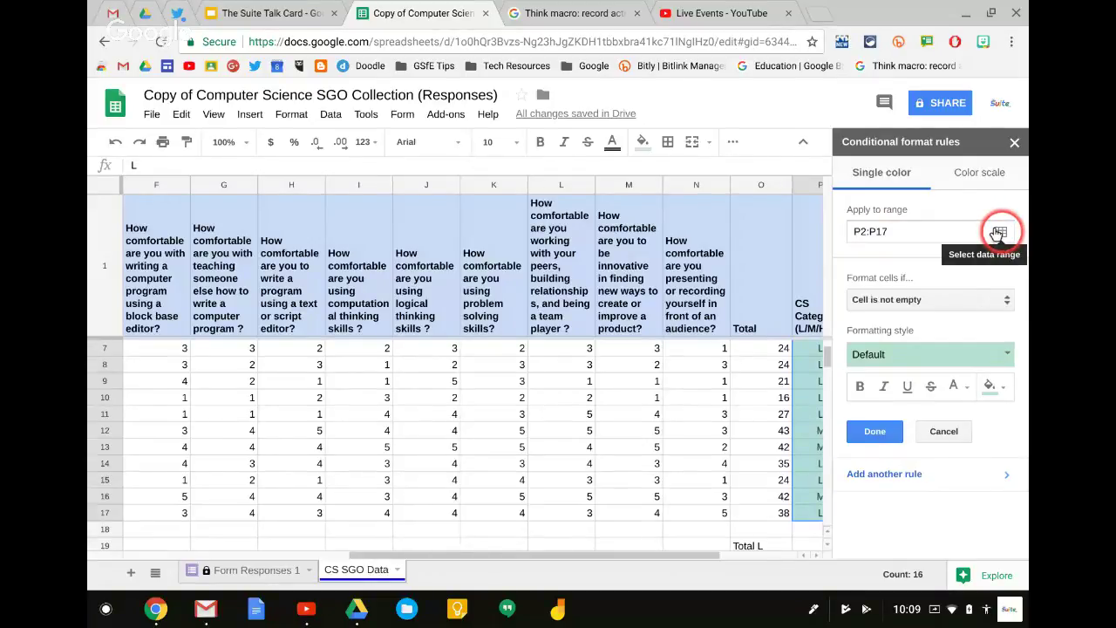
left_click(909, 301)
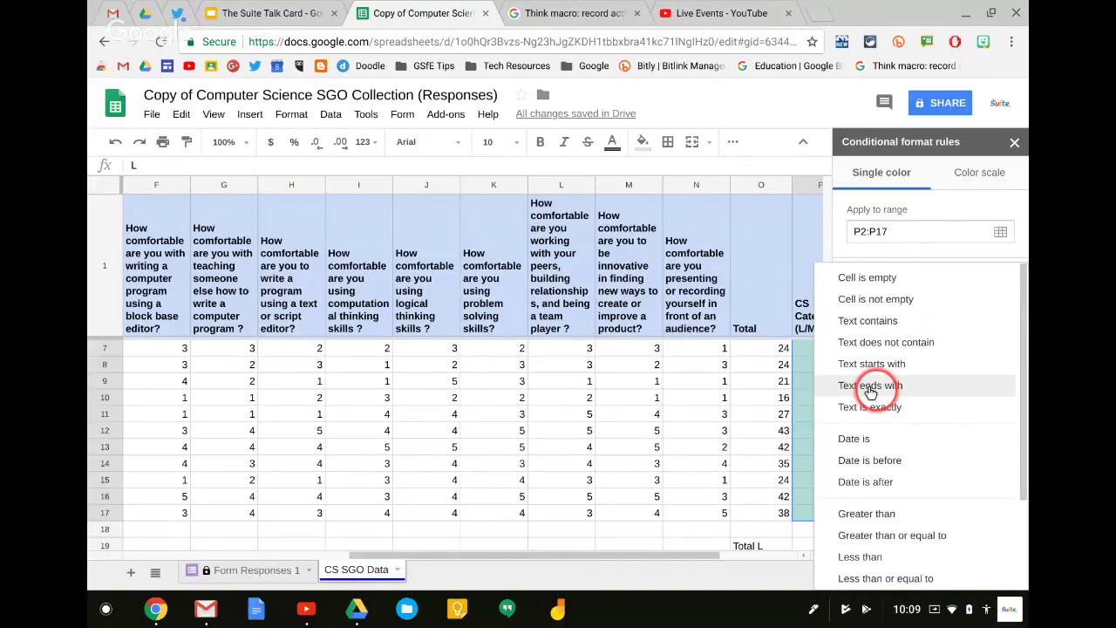
left_click(869, 321)
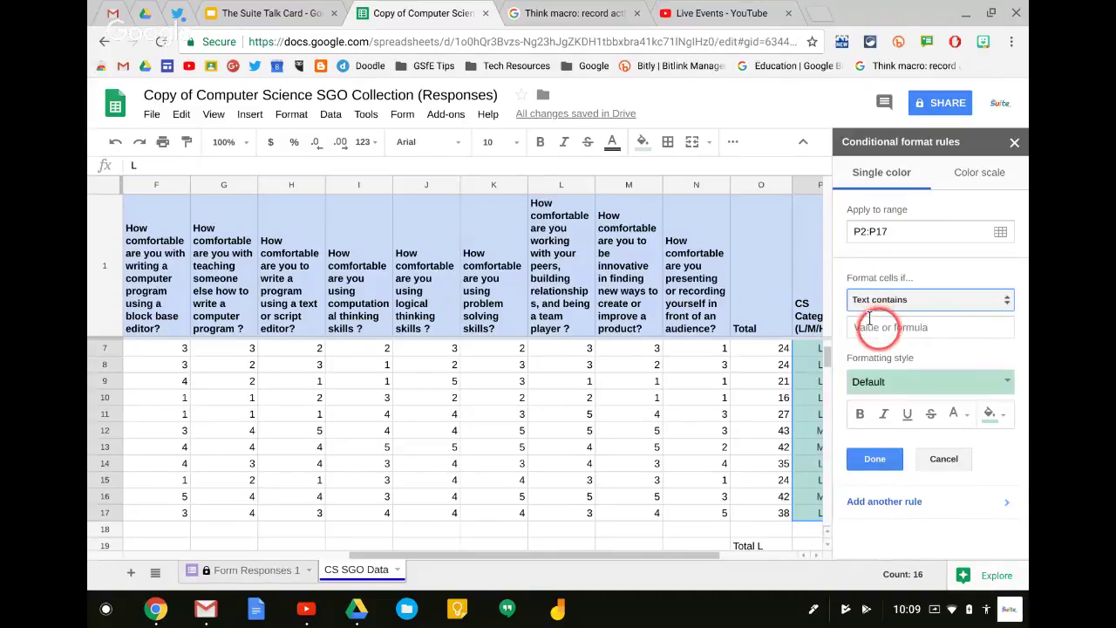
type("L")
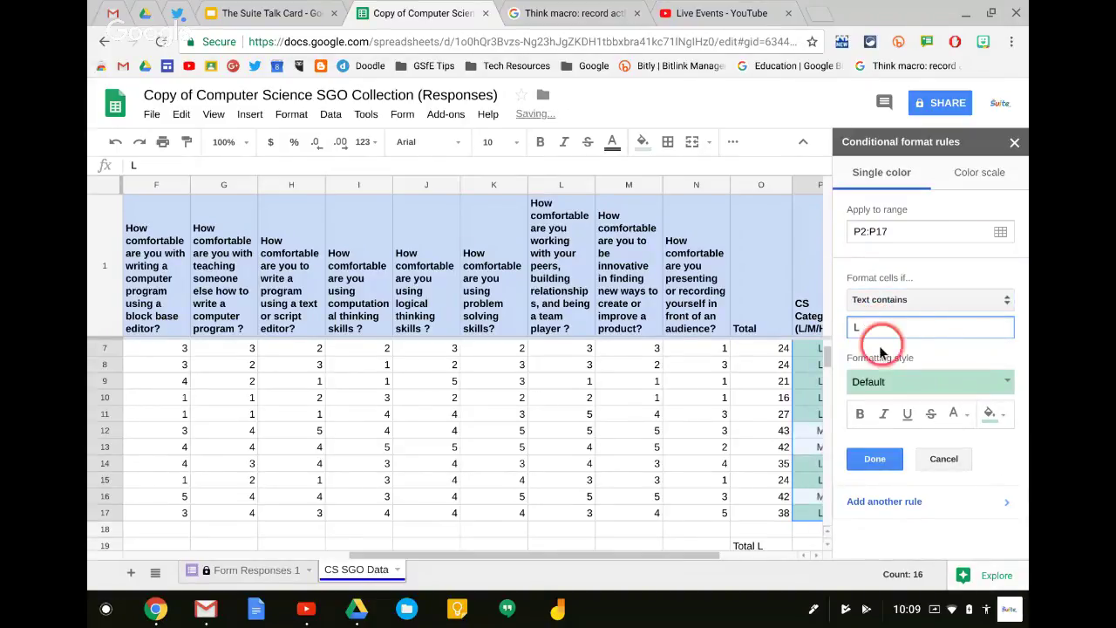
Give the L rule the red background style, save it and check the highlighted CS Category cells
left_click(882, 378)
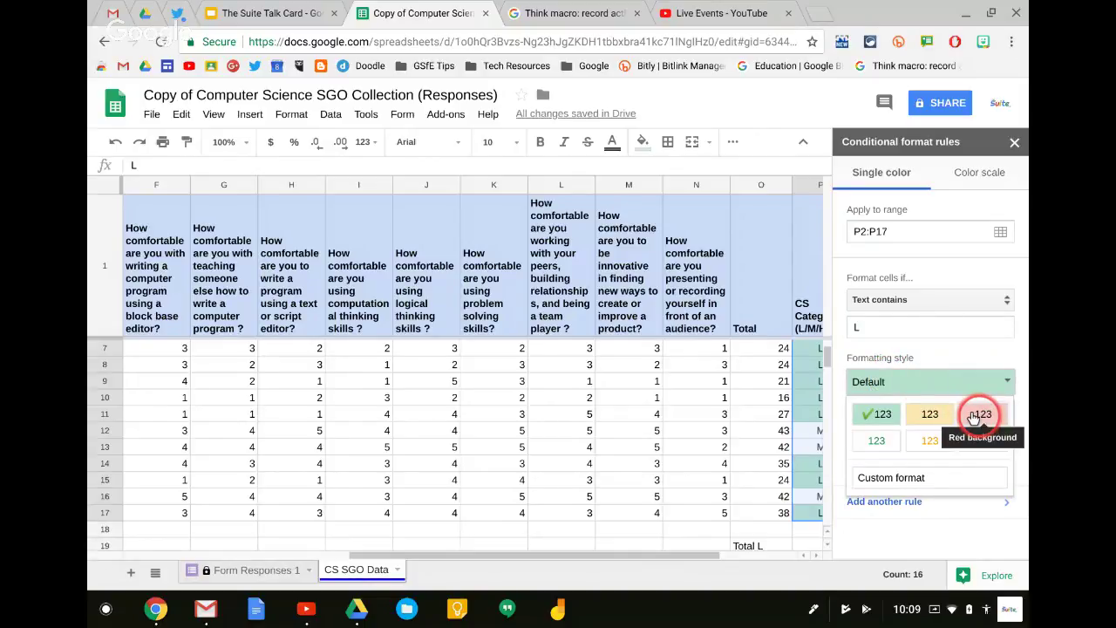
left_click(975, 417)
left_click(873, 458)
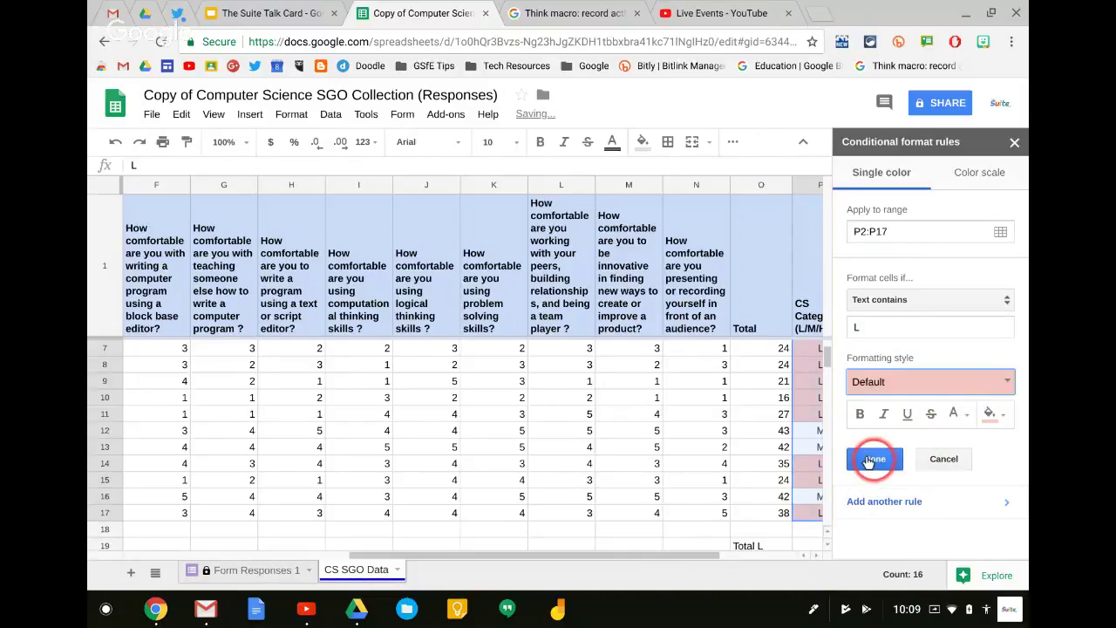
left_click(1013, 143)
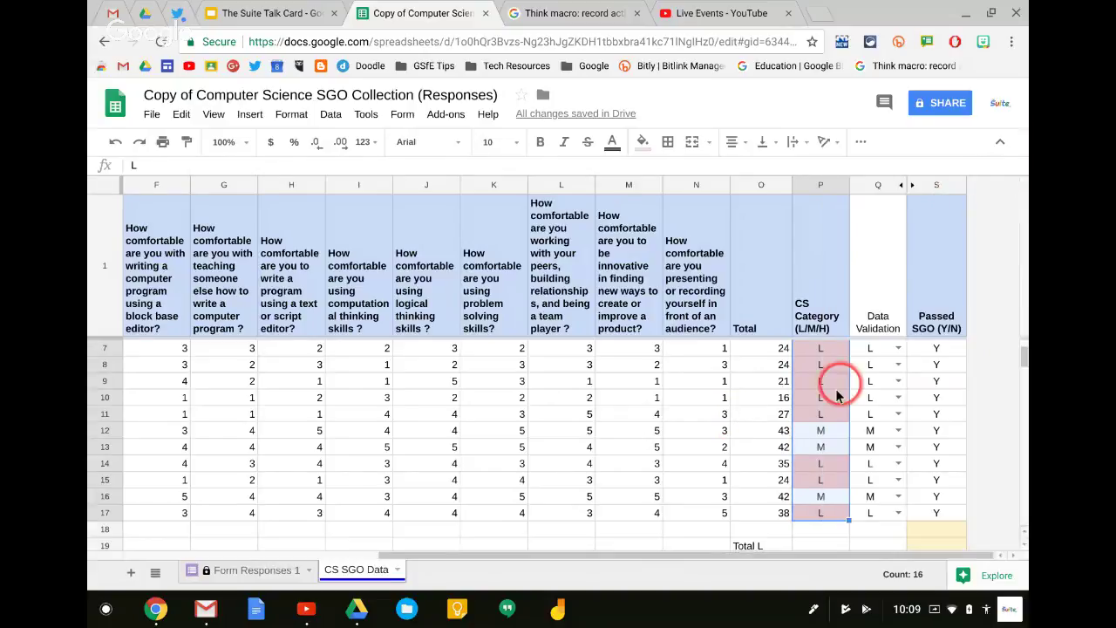
left_click(861, 430)
scroll(833, 462, "down", 5)
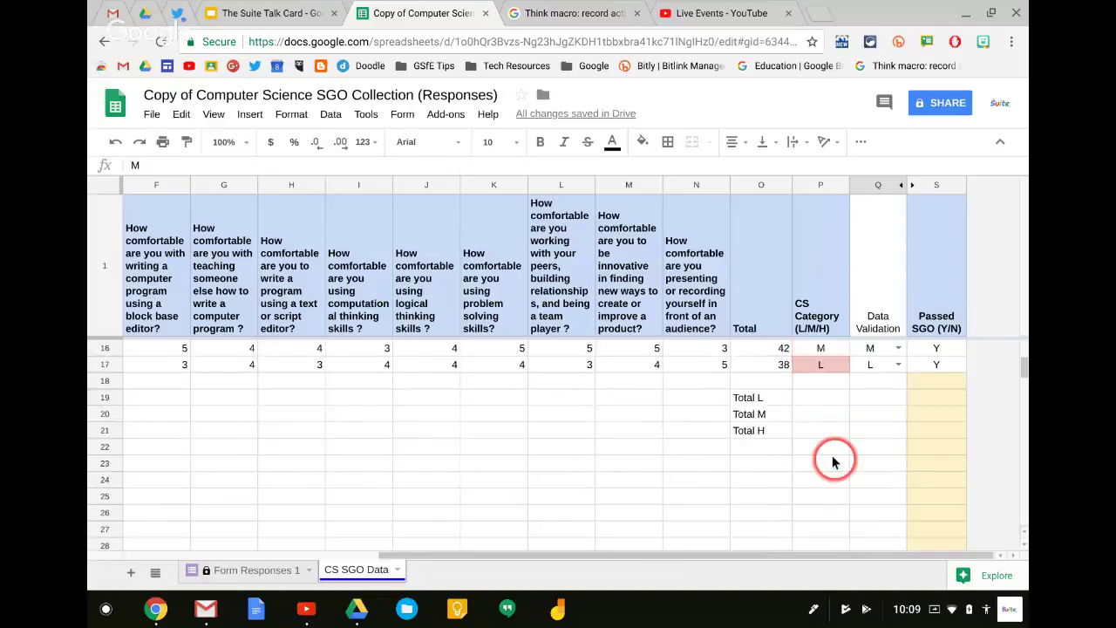
scroll(833, 463, "up", 4)
scroll(833, 462, "up", 3)
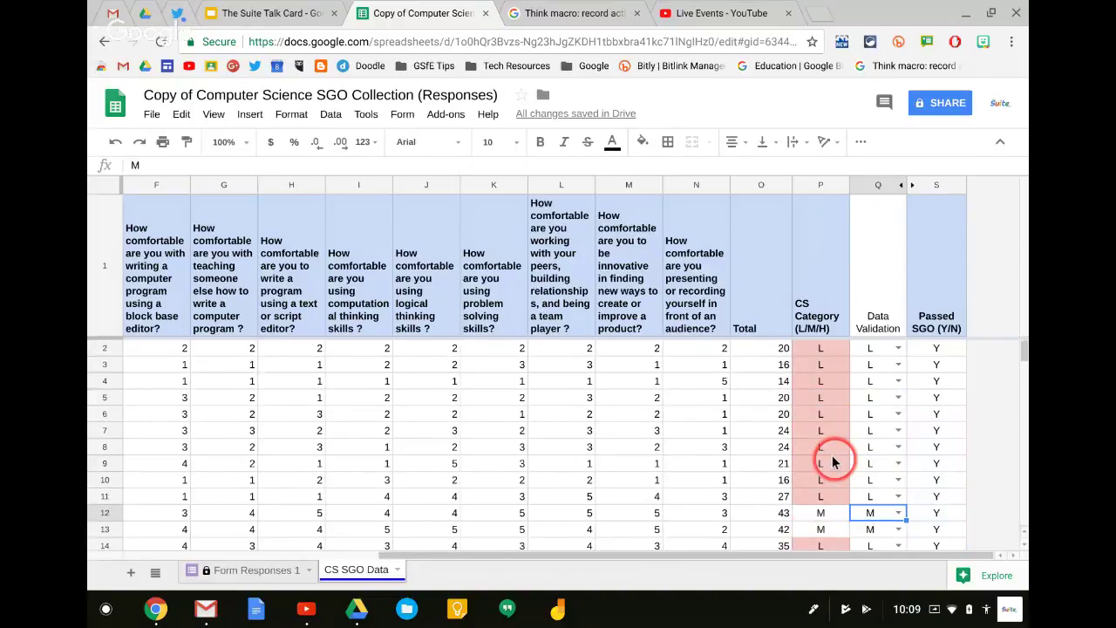
Add a second conditional formatting rule for cells P2:P17 with the condition Text contains M
left_click(820, 348)
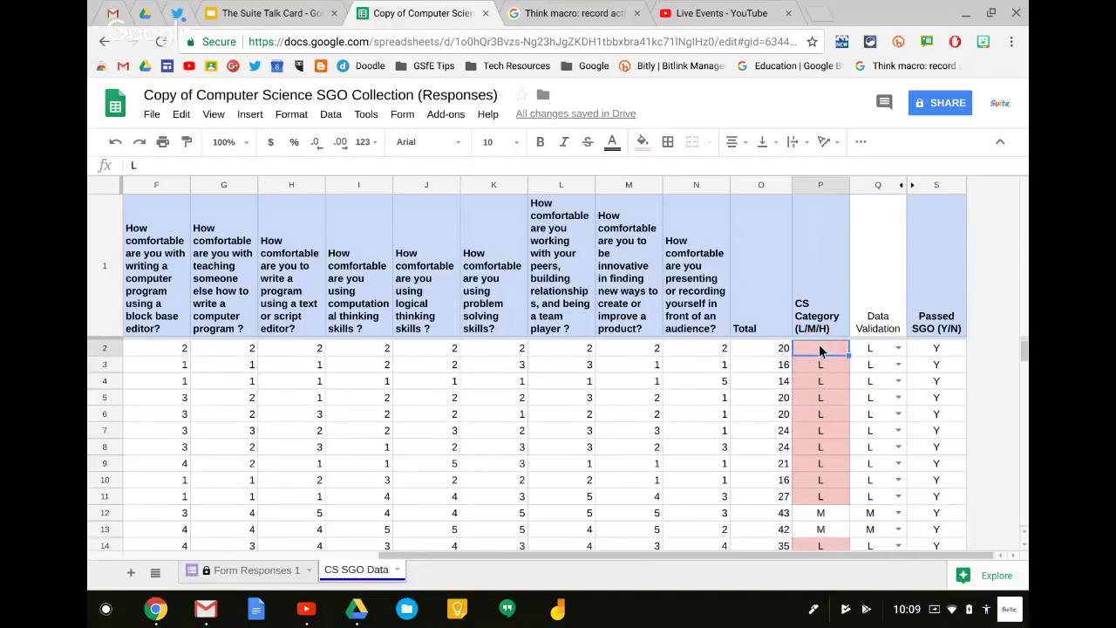
left_click_drag(820, 350, 820, 514)
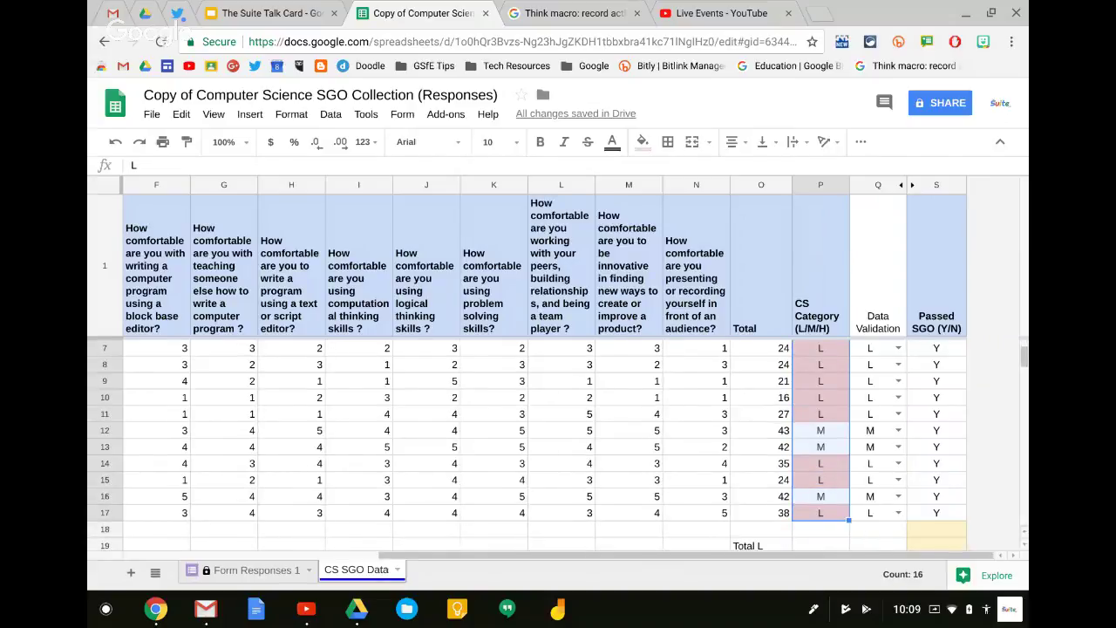
left_click(291, 114)
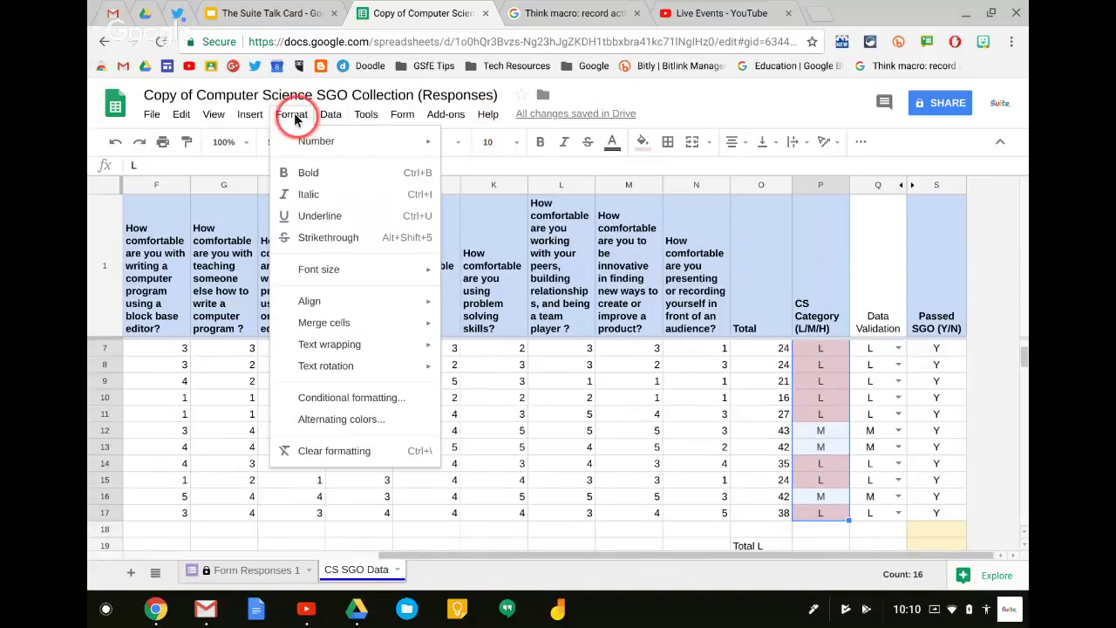
left_click(320, 397)
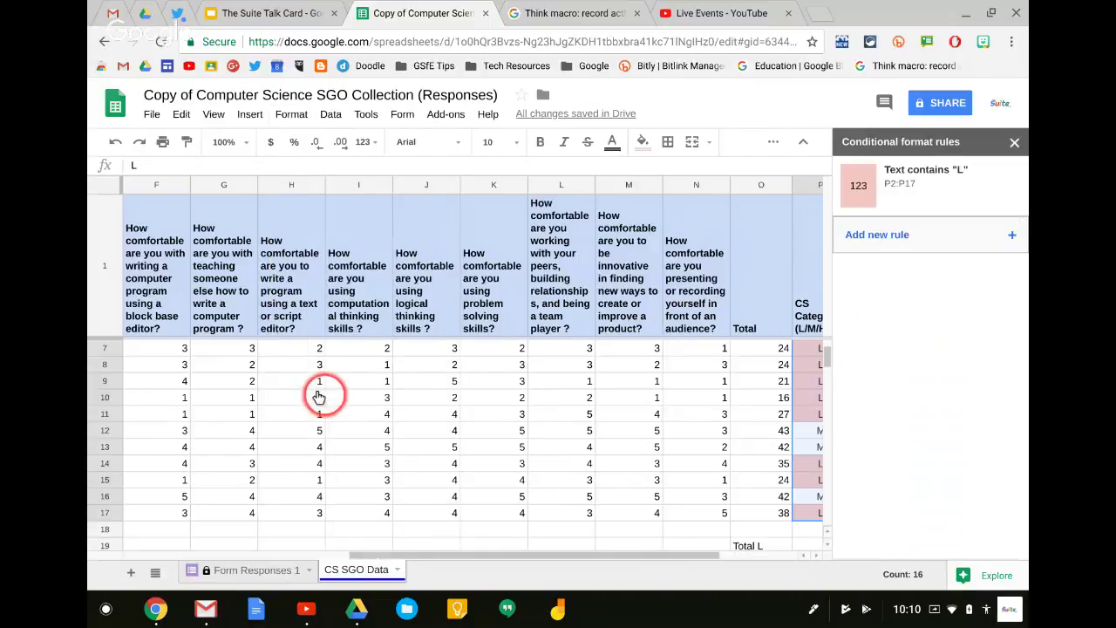
left_click(901, 234)
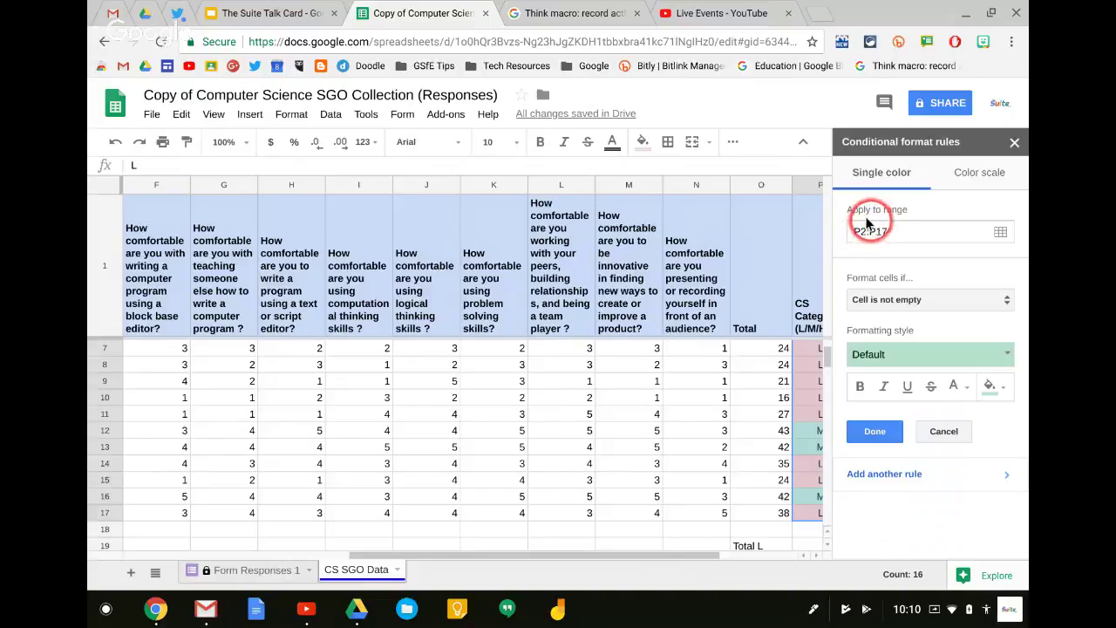
left_click(888, 300)
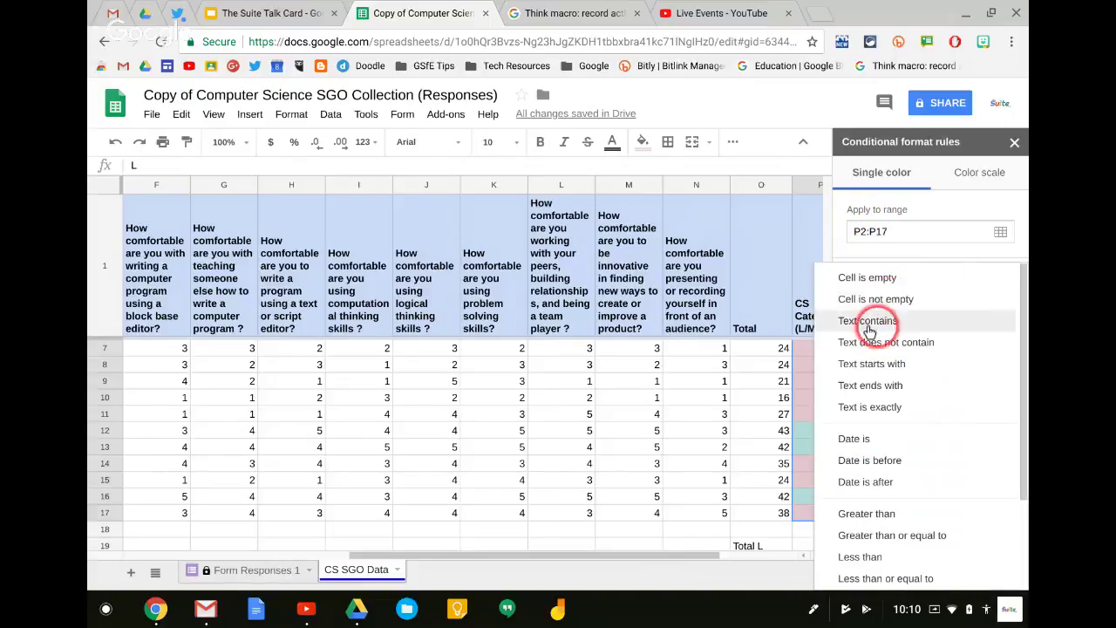
left_click(868, 324)
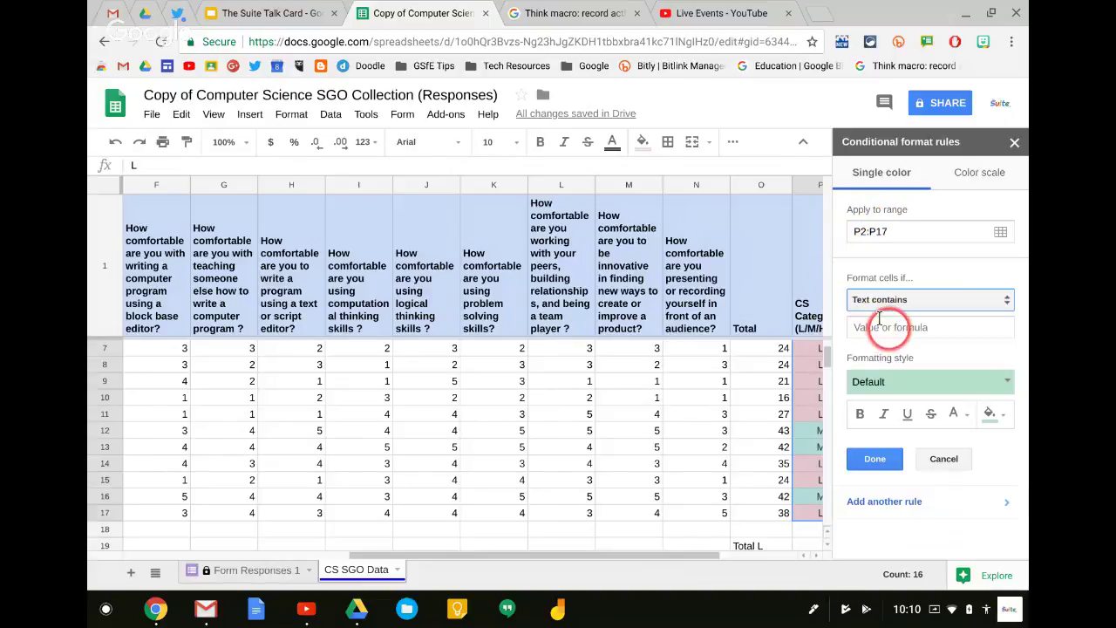
left_click(880, 323)
type("M")
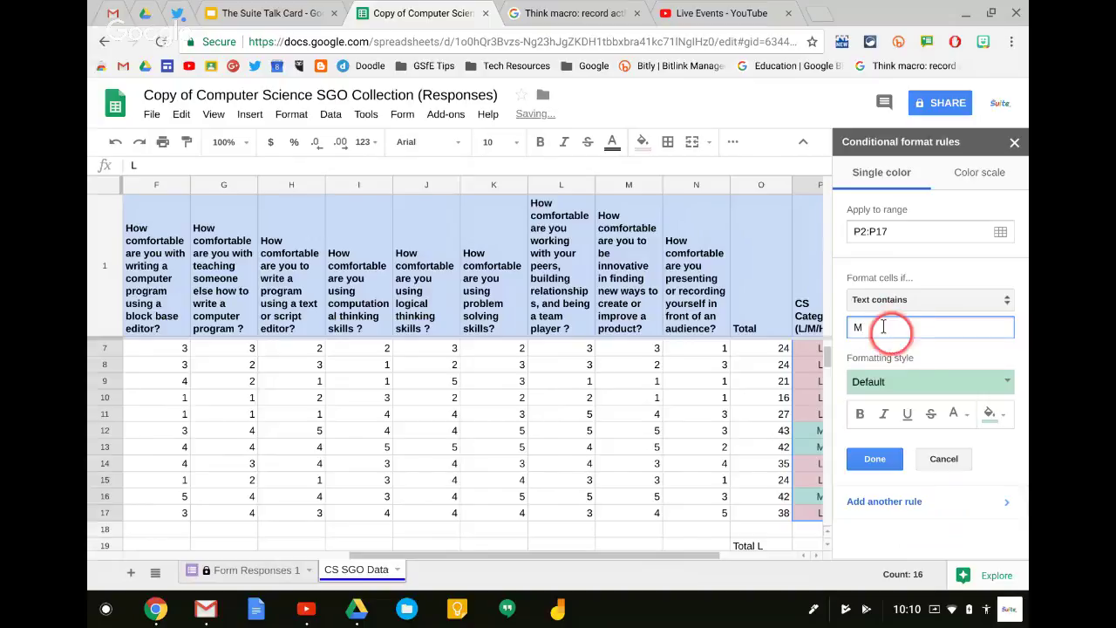
Give the M rule the green background style, save it and check the colored CS Category cells
left_click(897, 382)
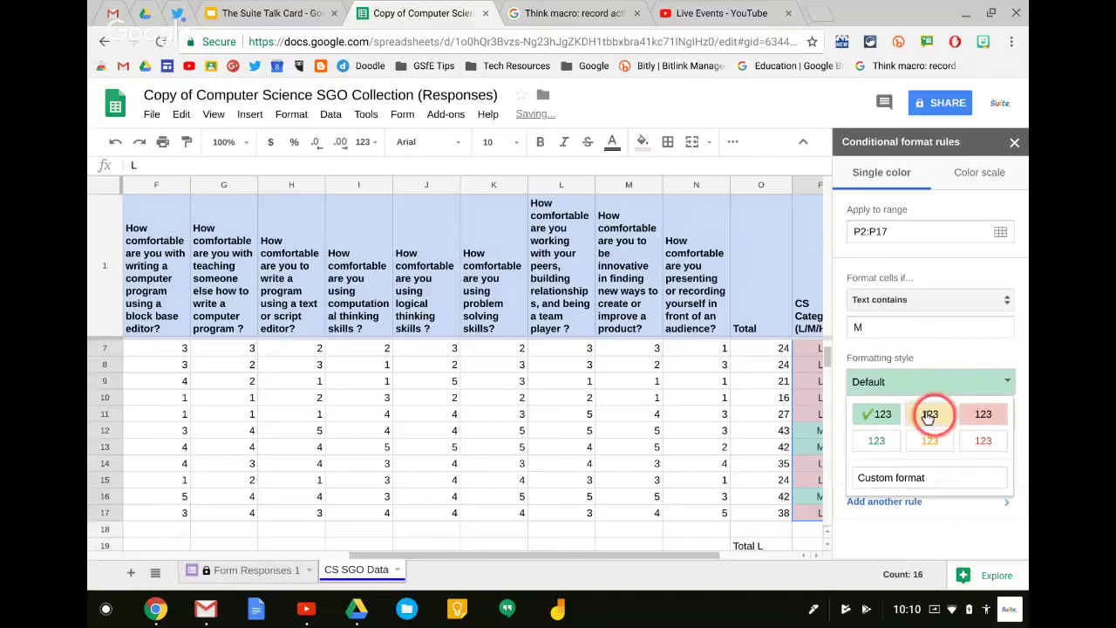
left_click(883, 416)
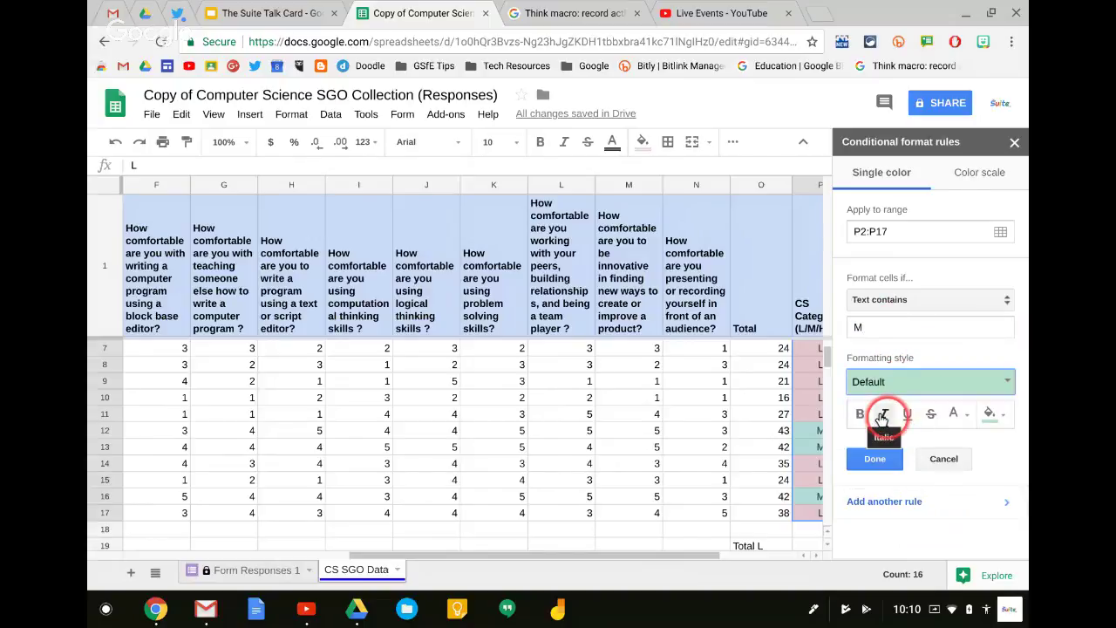
left_click(872, 460)
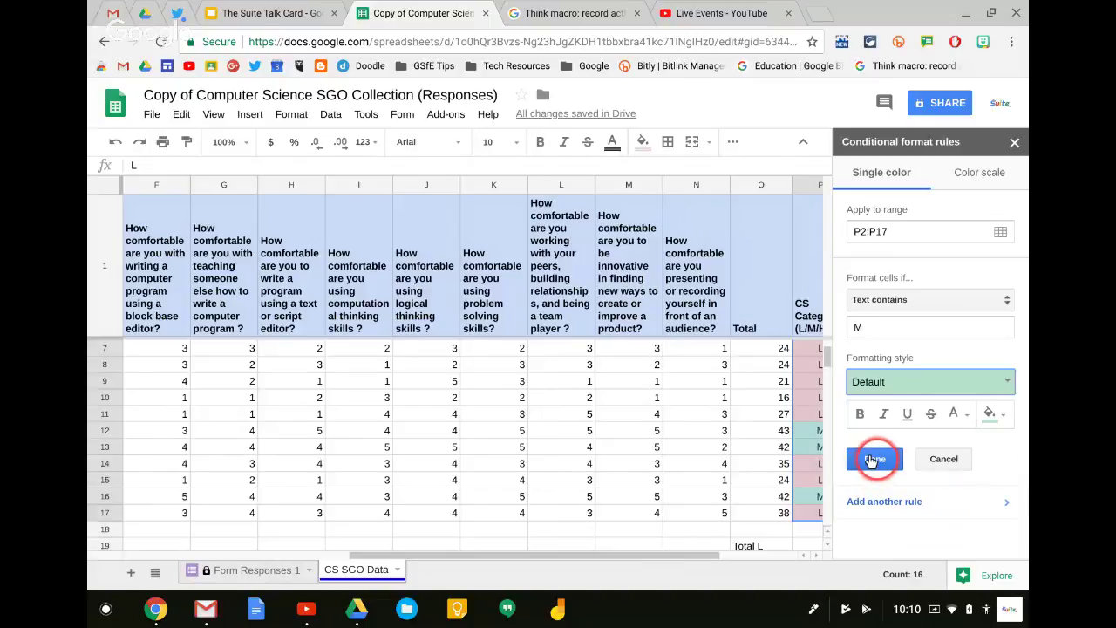
left_click(1012, 144)
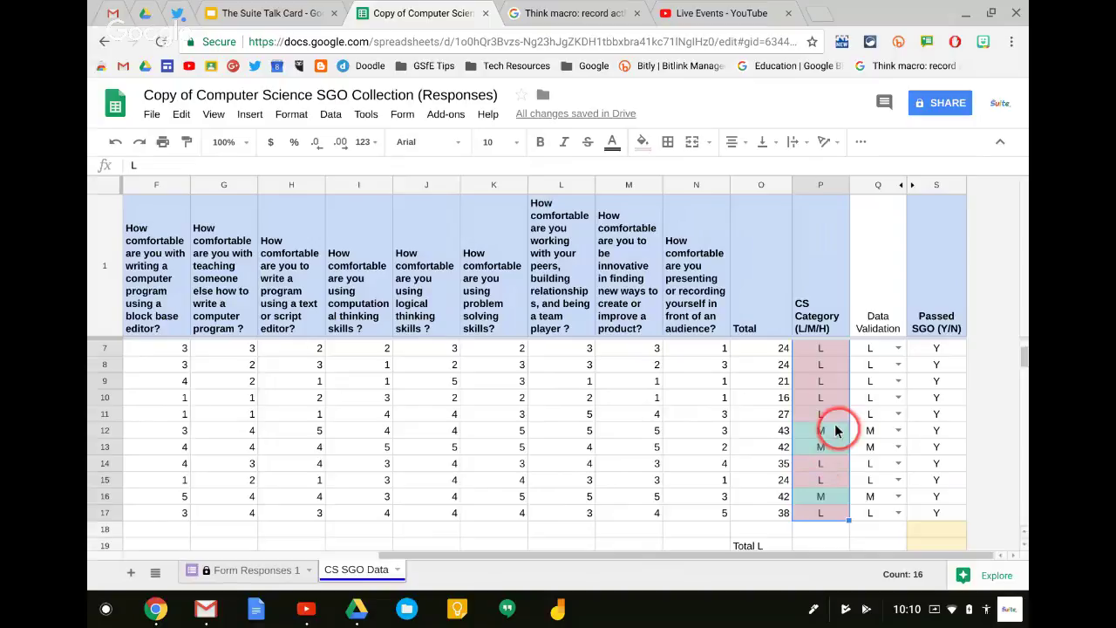
left_click(833, 430)
scroll(842, 345, "down", 2)
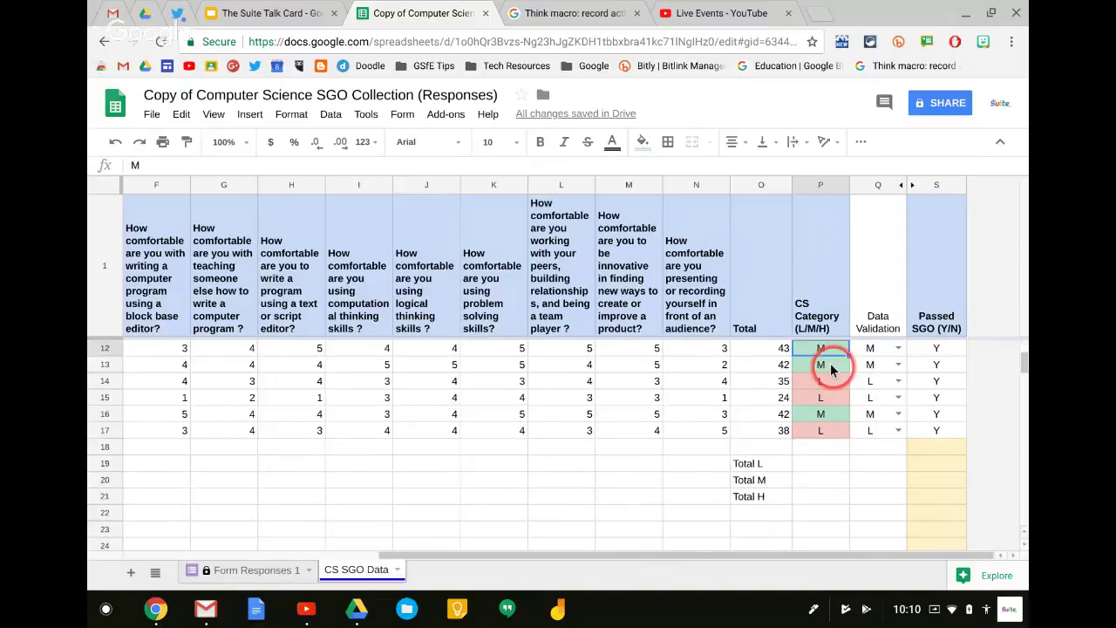
scroll(833, 362, "up", 4)
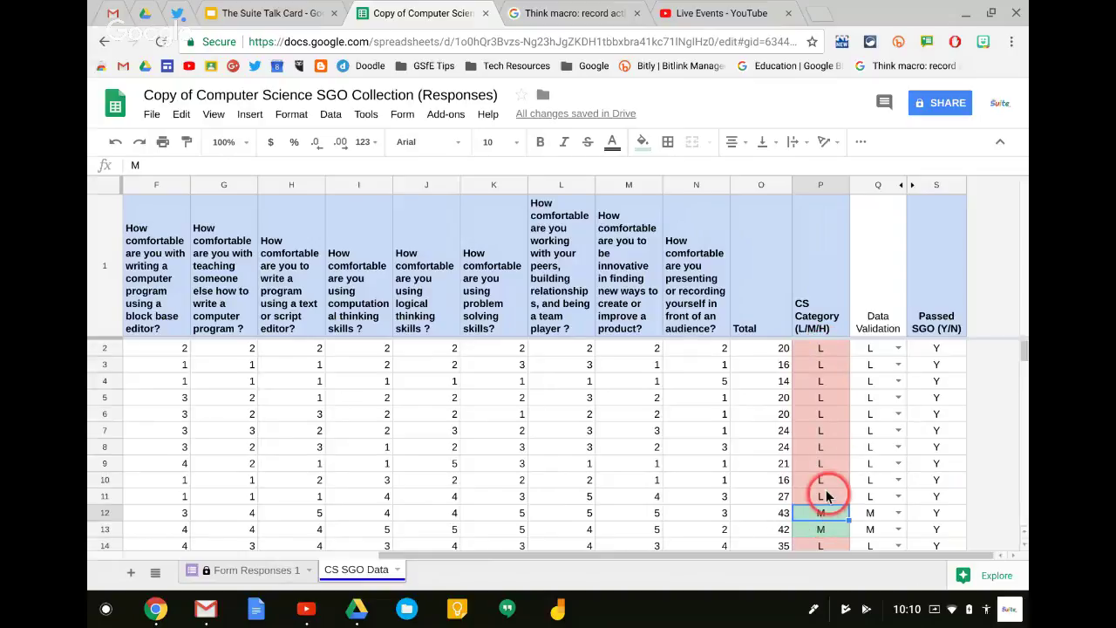
scroll(824, 502, "down", 2)
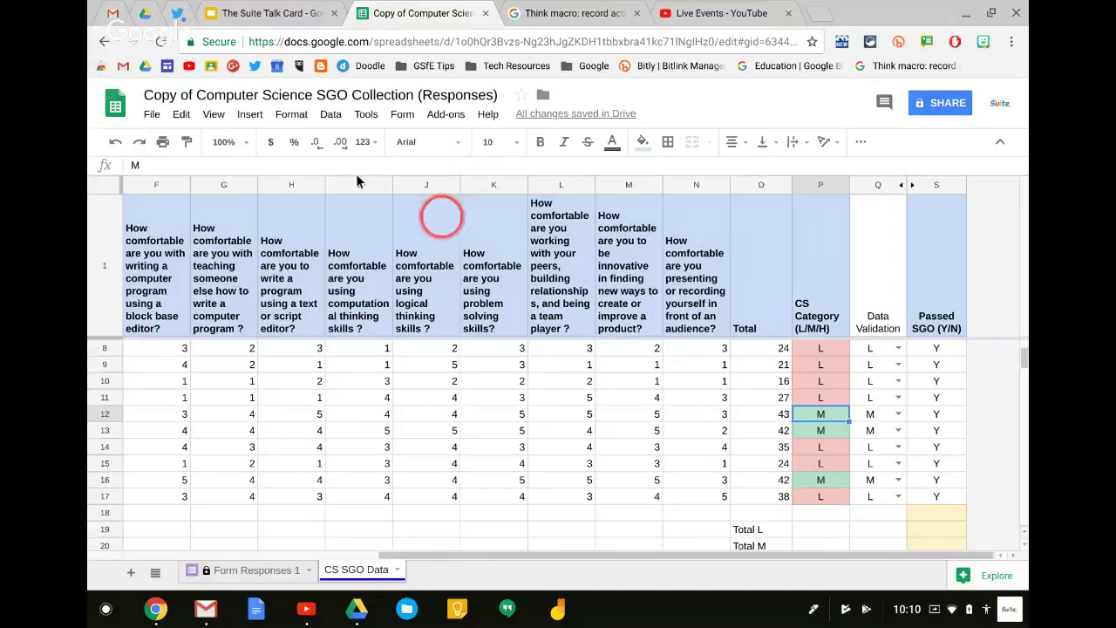
left_click(288, 114)
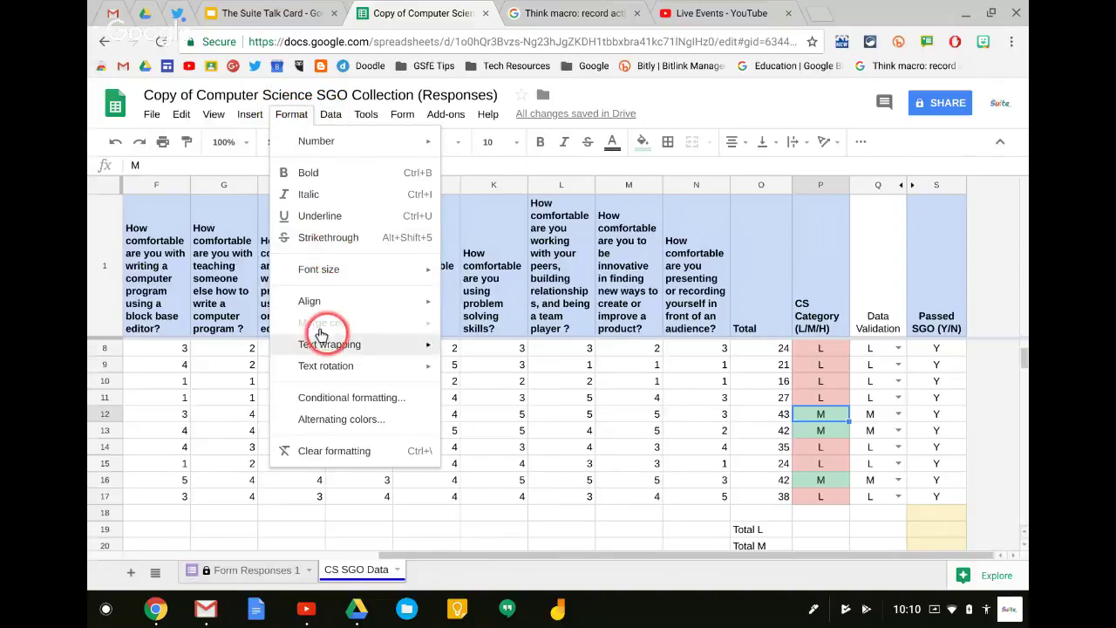
left_click(327, 398)
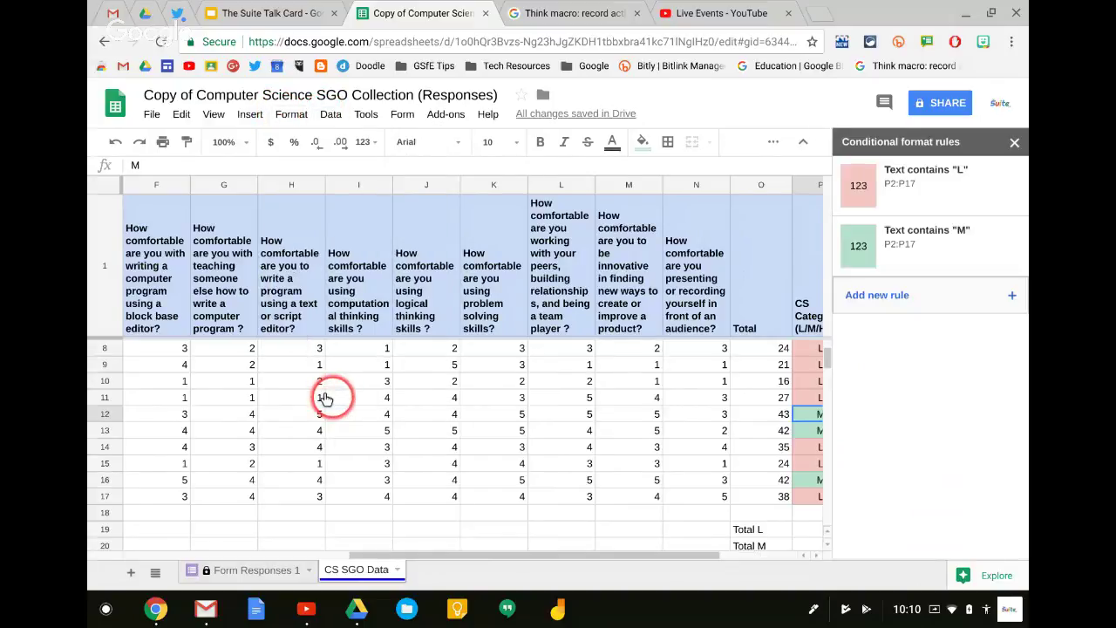
left_click(883, 292)
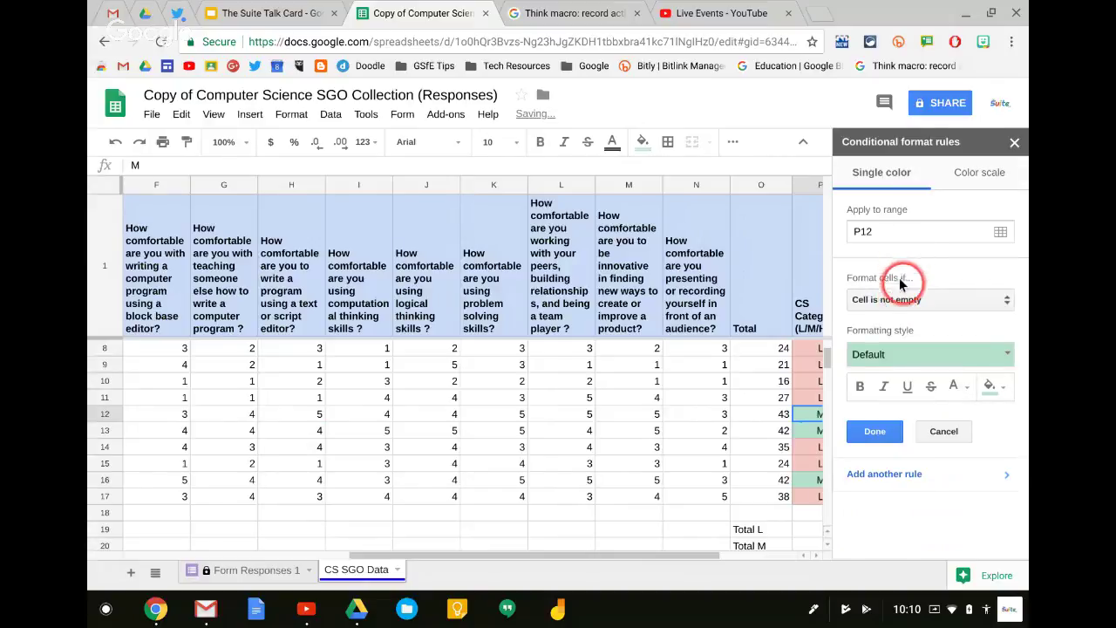
left_click(997, 232)
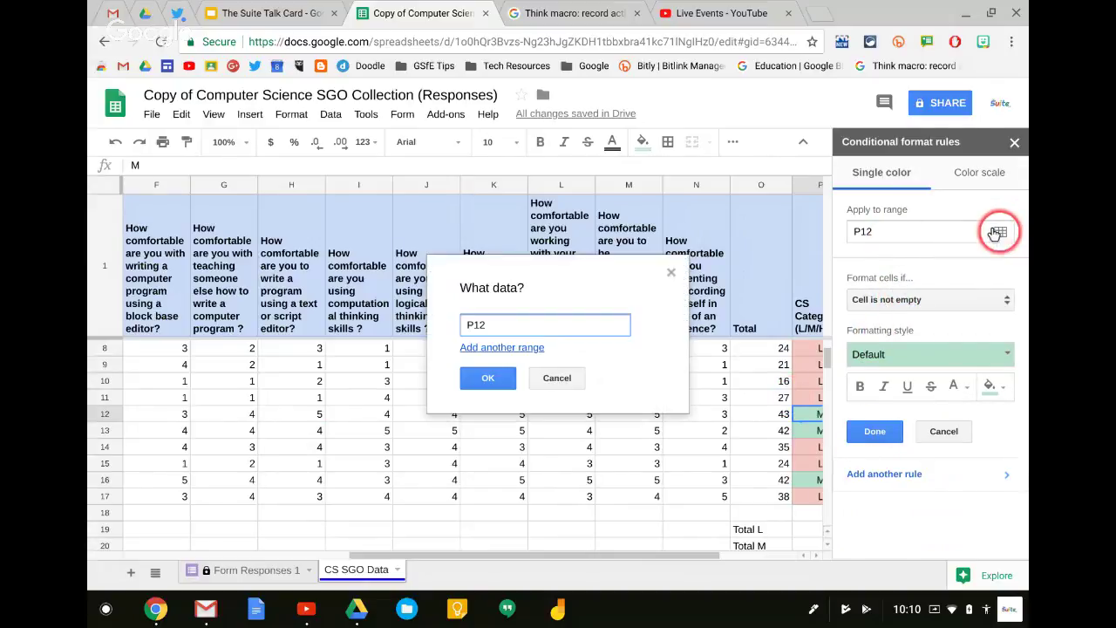
left_click(506, 347)
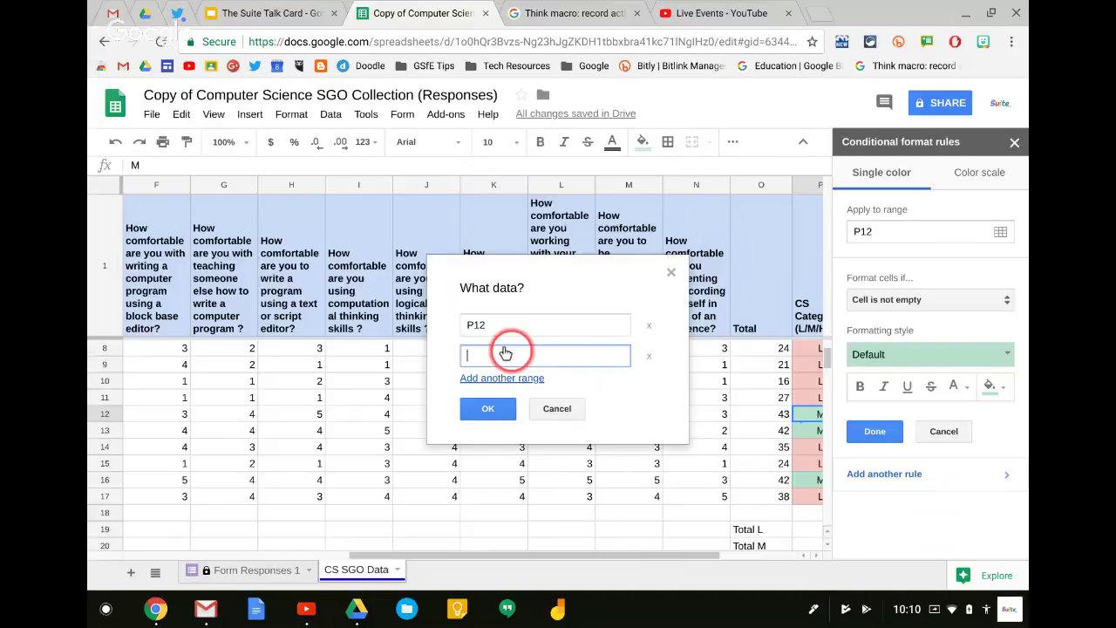
left_click(645, 356)
left_click(671, 273)
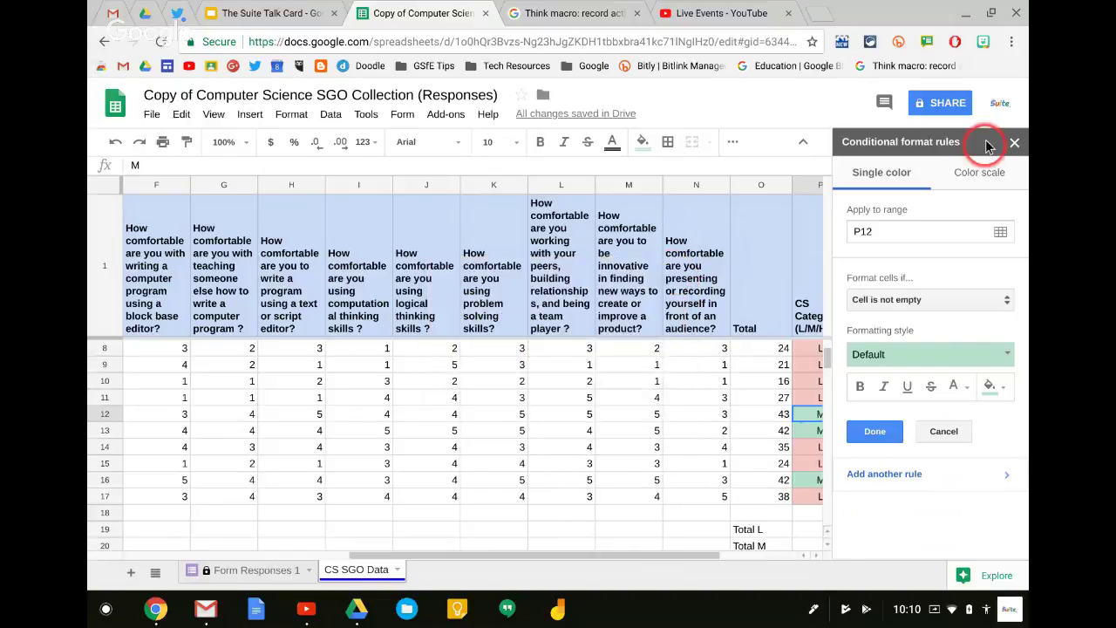
left_click(1014, 142)
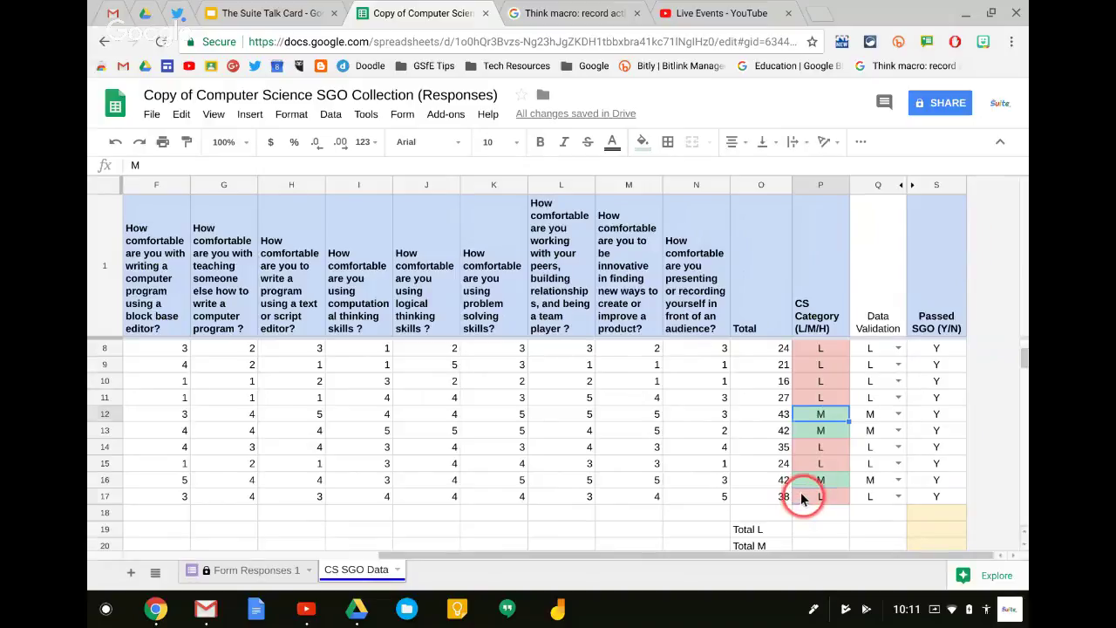
Select the CS Category cells P2:P17 and remove the stray Cell is not empty formatting rule for P12
left_click_drag(802, 498, 811, 342)
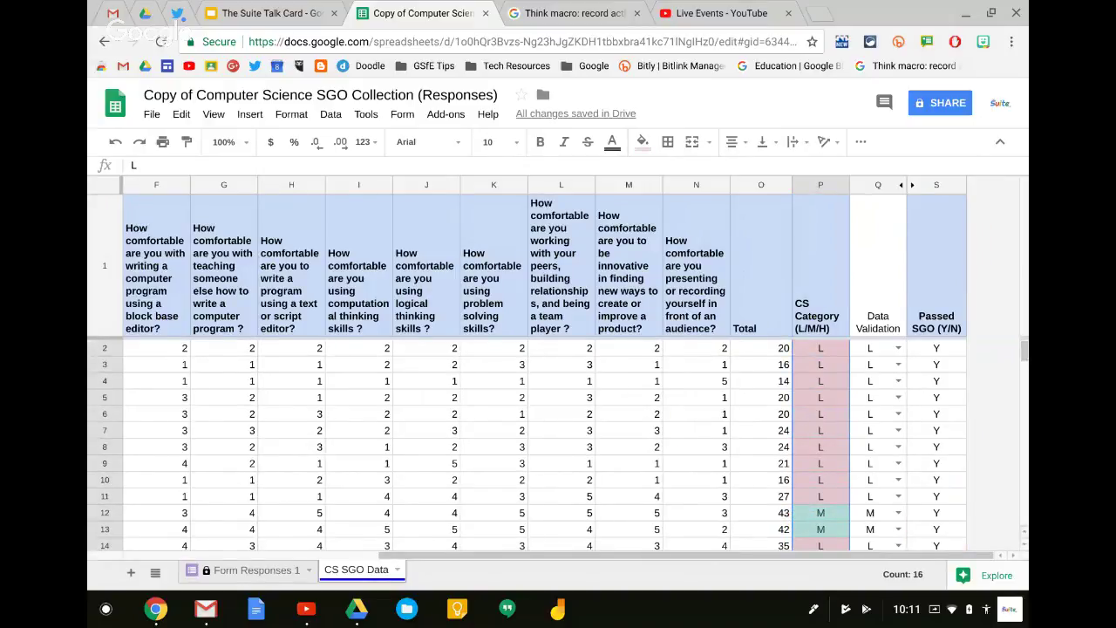
left_click(295, 114)
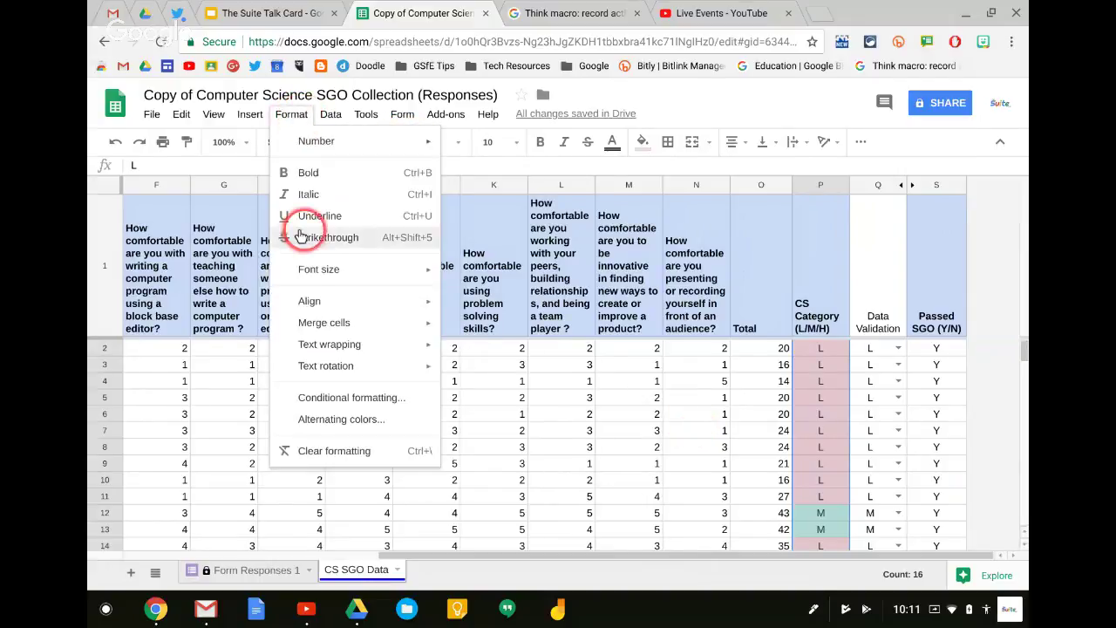
left_click(307, 397)
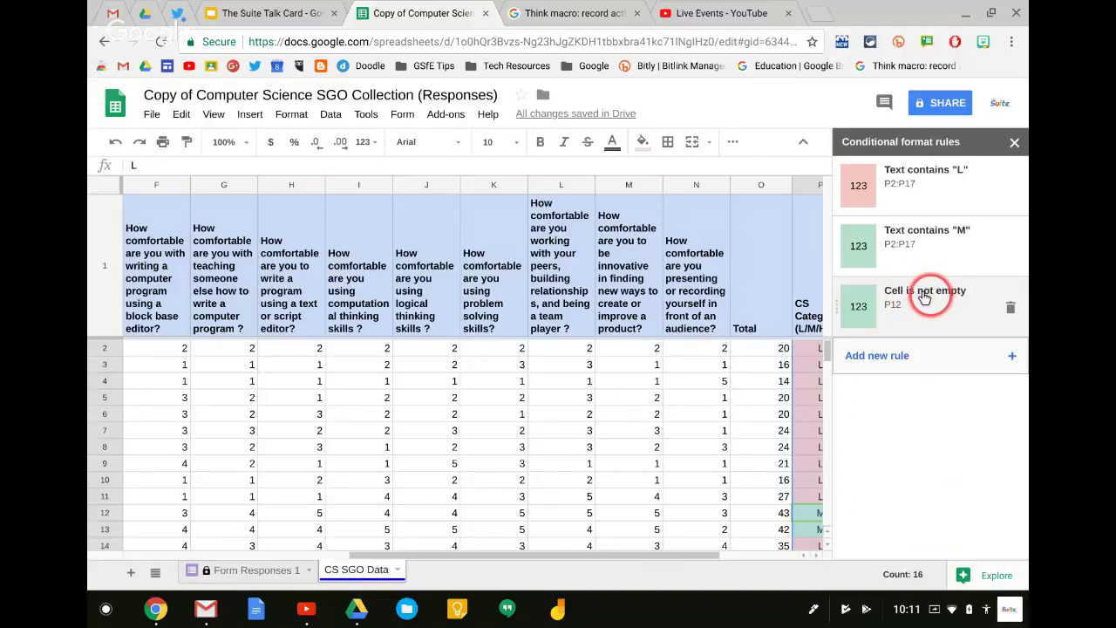
left_click(1010, 307)
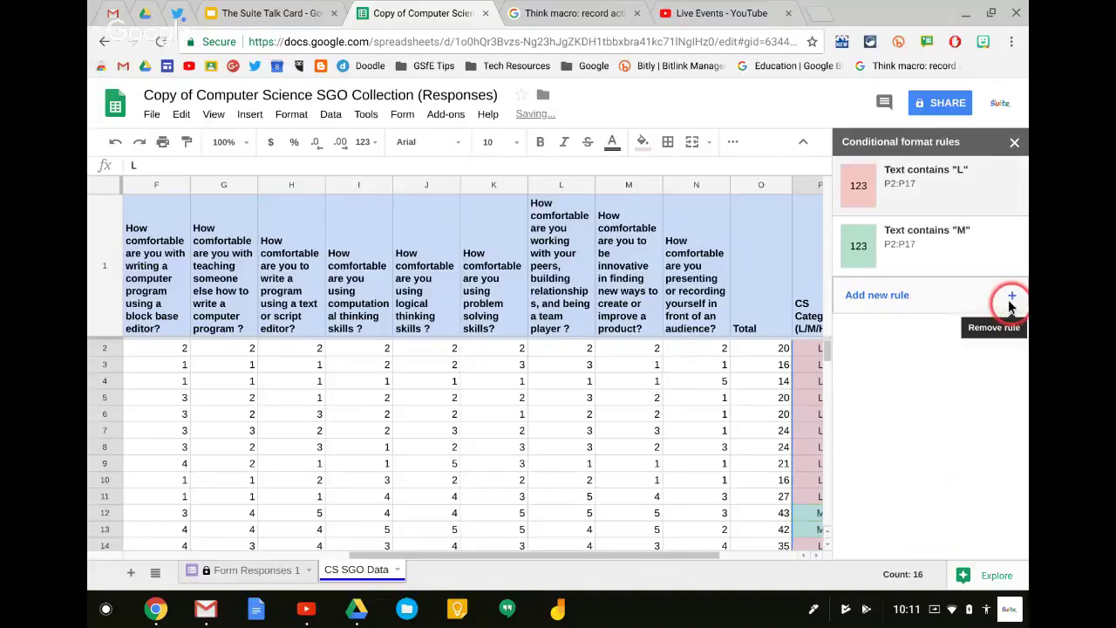
Add a third conditional formatting rule for cells P2:P17 with the condition Text contains H
left_click(861, 298)
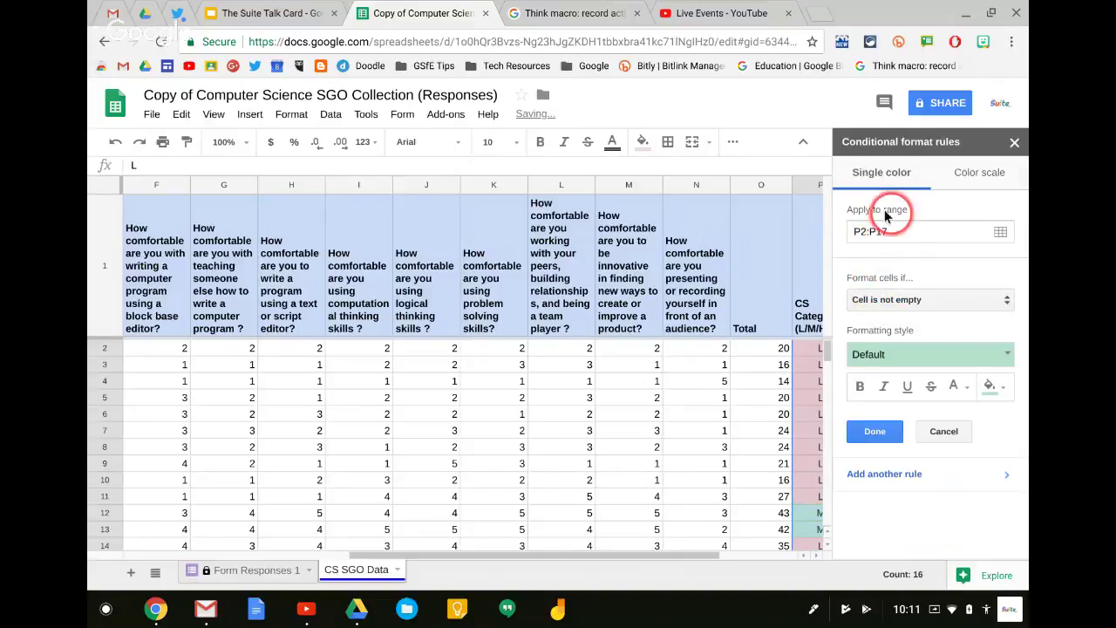
left_click(888, 301)
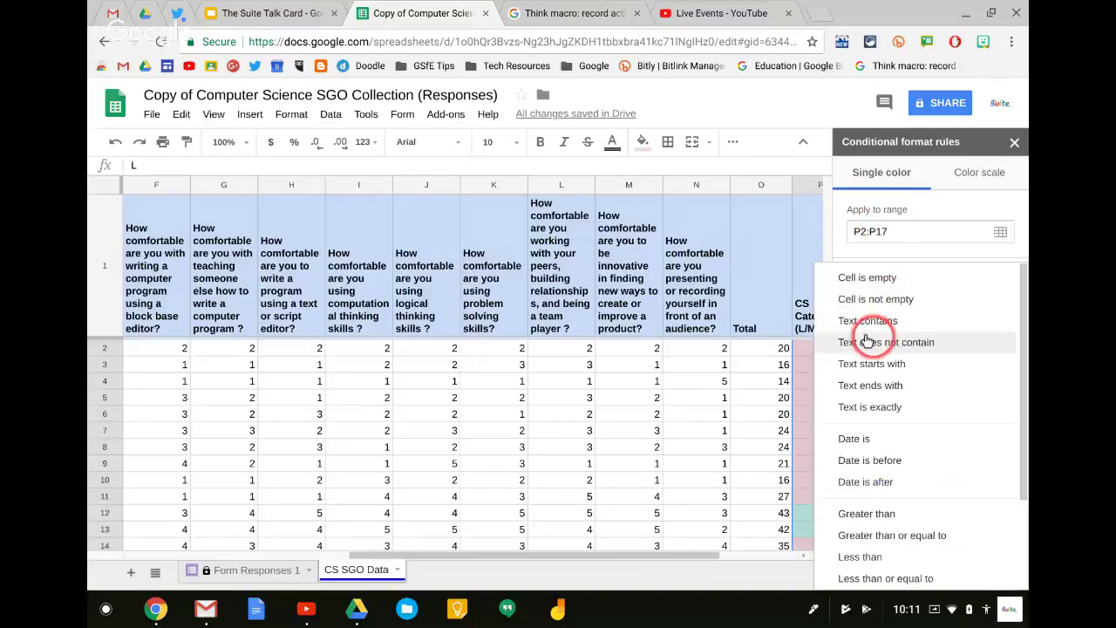
left_click(861, 320)
left_click(872, 325)
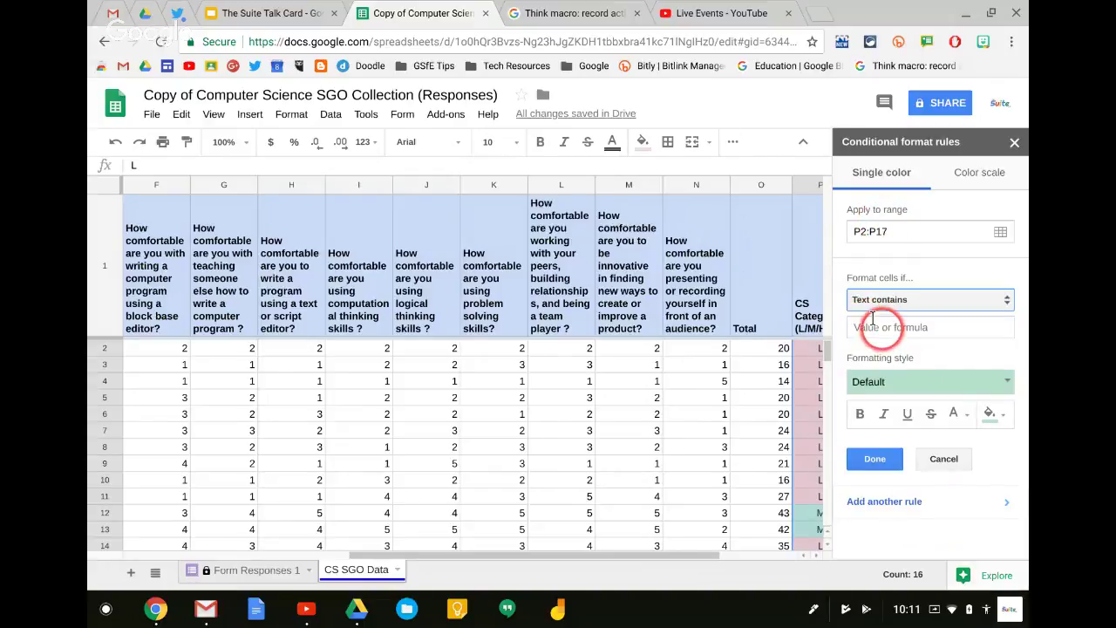
type("H")
Give the H rule a custom cornflower blue background, save it and close the conditional format rules
left_click(902, 381)
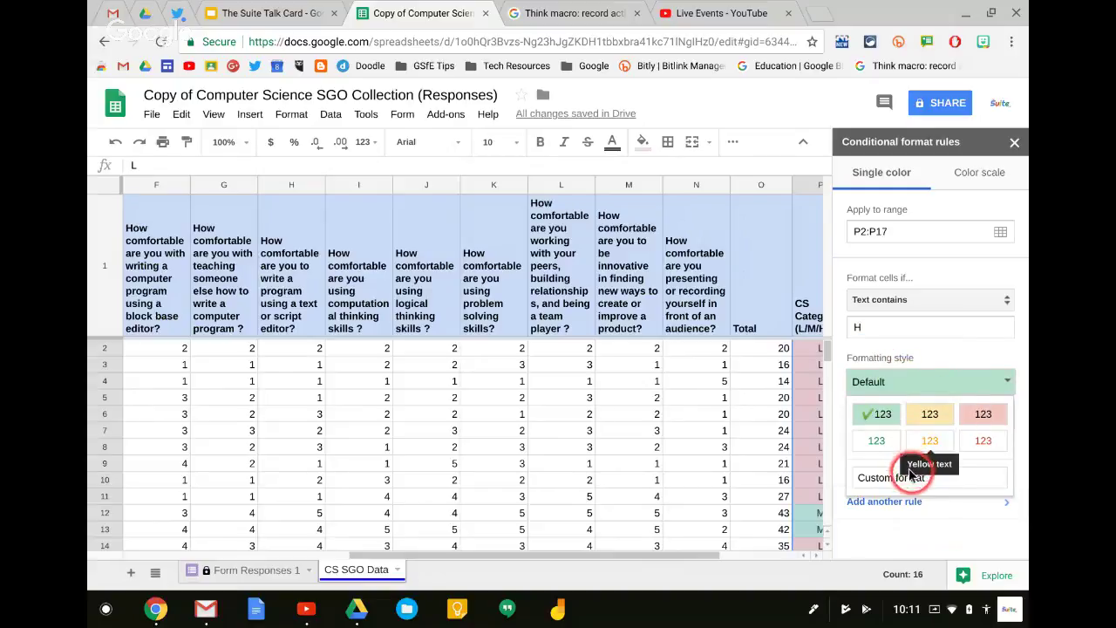
left_click(904, 379)
left_click(989, 415)
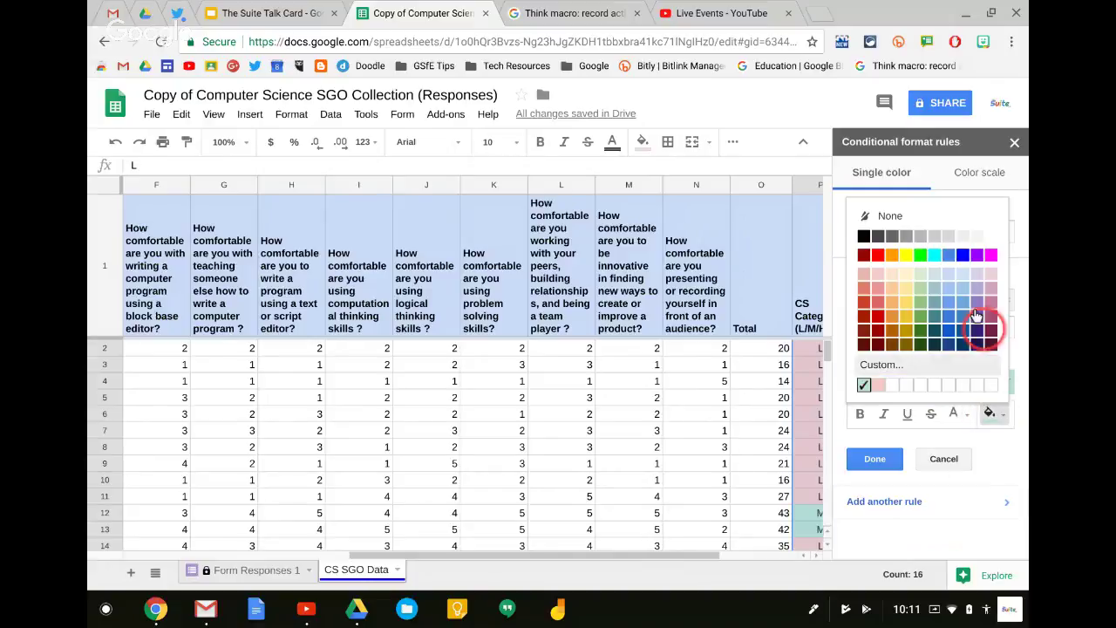
left_click(960, 256)
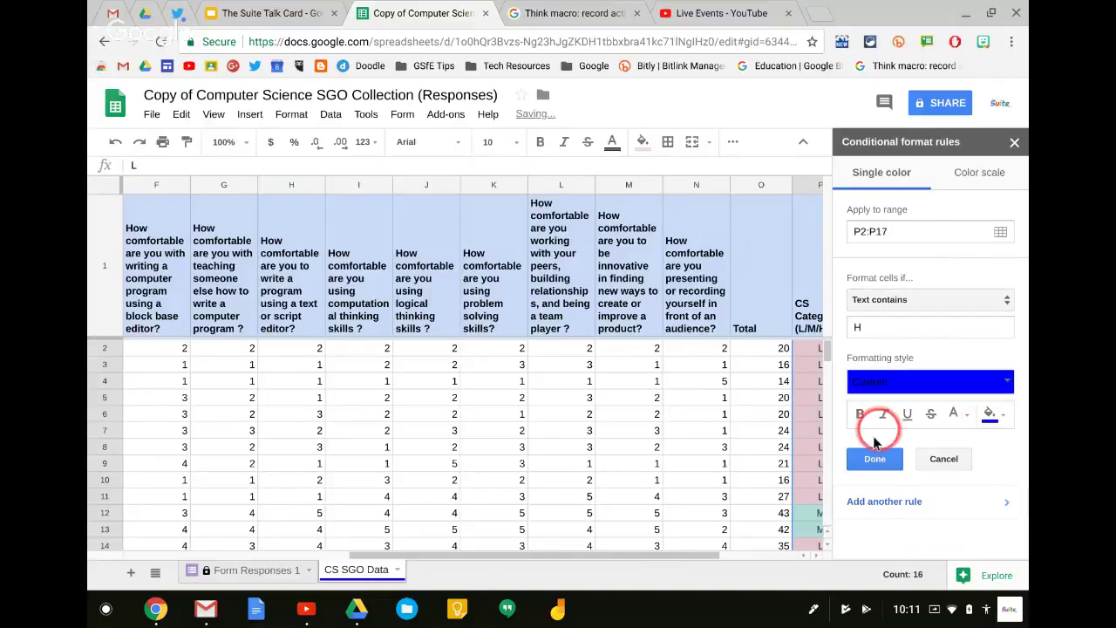
left_click(990, 413)
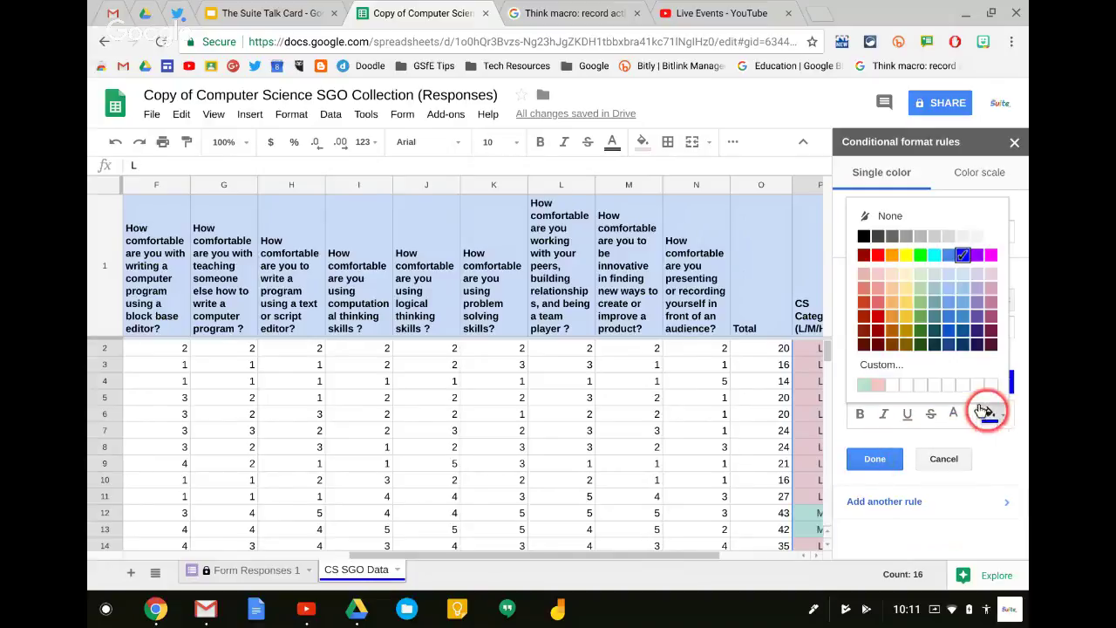
left_click(947, 255)
left_click(875, 458)
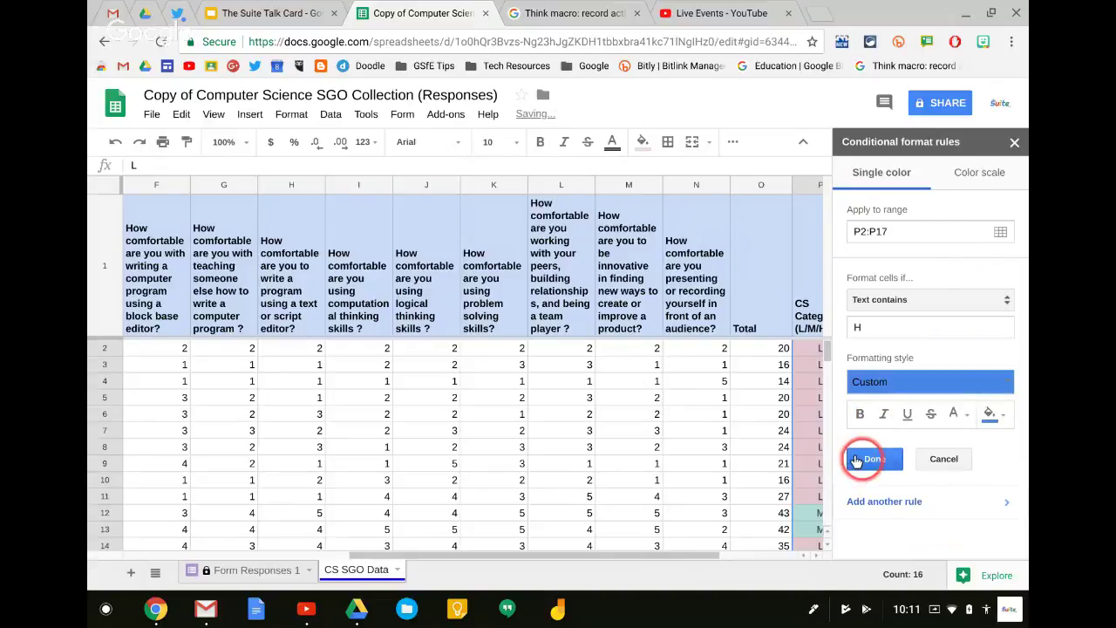
left_click(1014, 142)
Test the H rule by entering H in cell P11, and restore the category to L
scroll(821, 451, "down", 3)
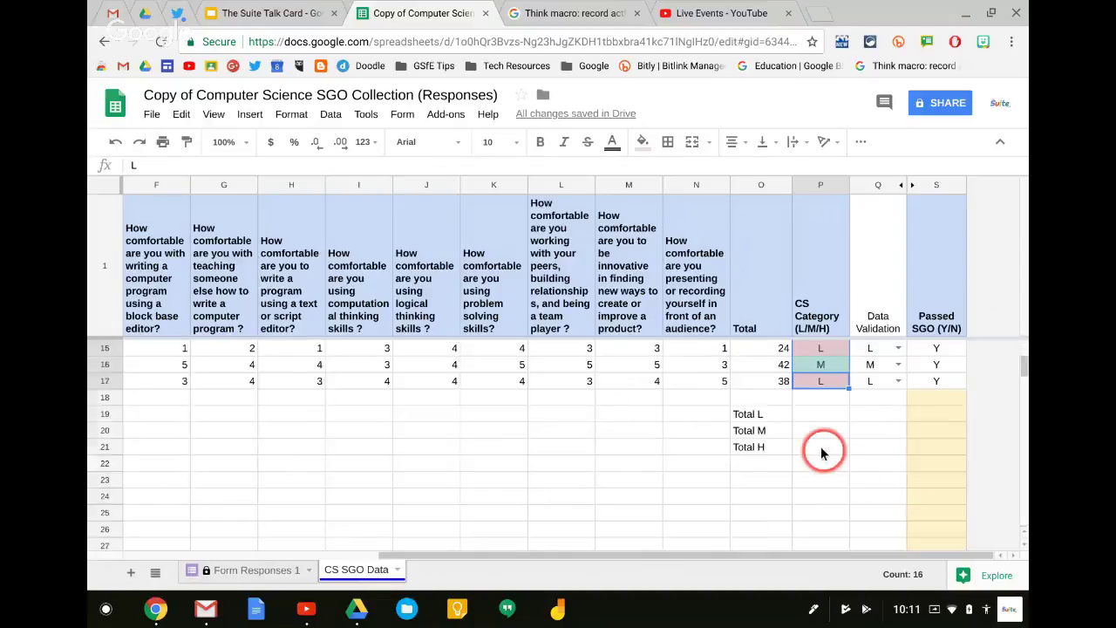
scroll(823, 448, "up", 2)
left_click(831, 383)
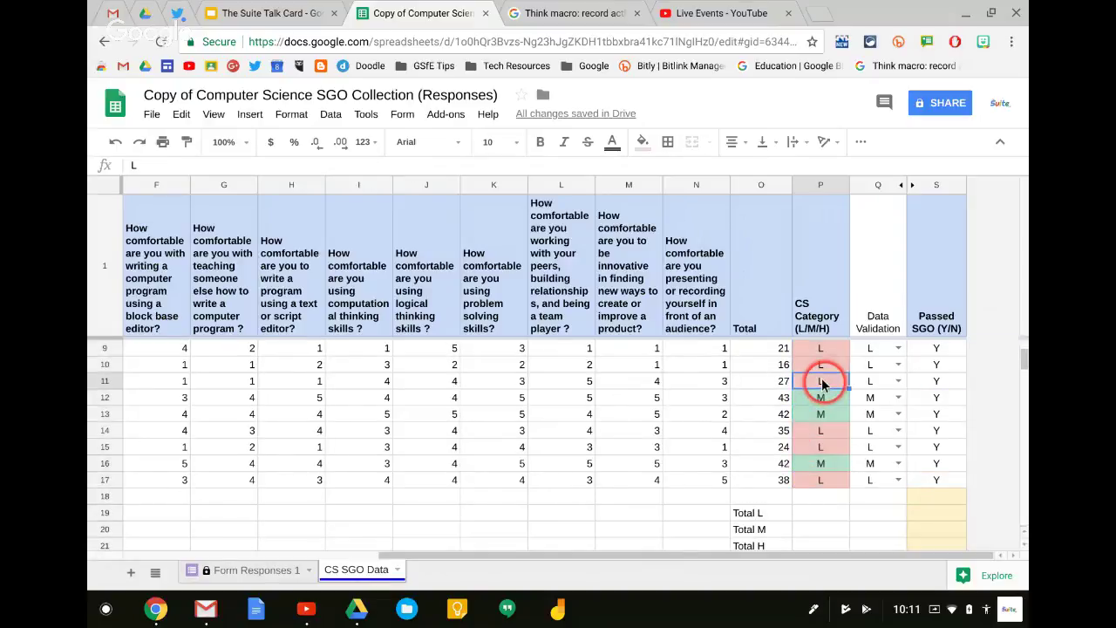
type("H")
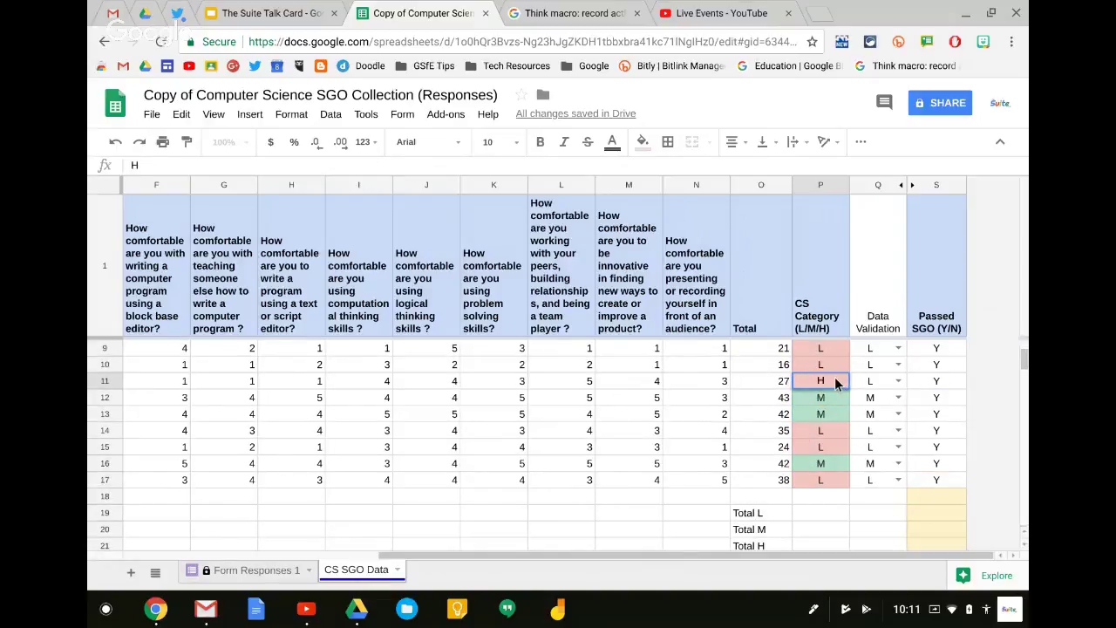
key("Return")
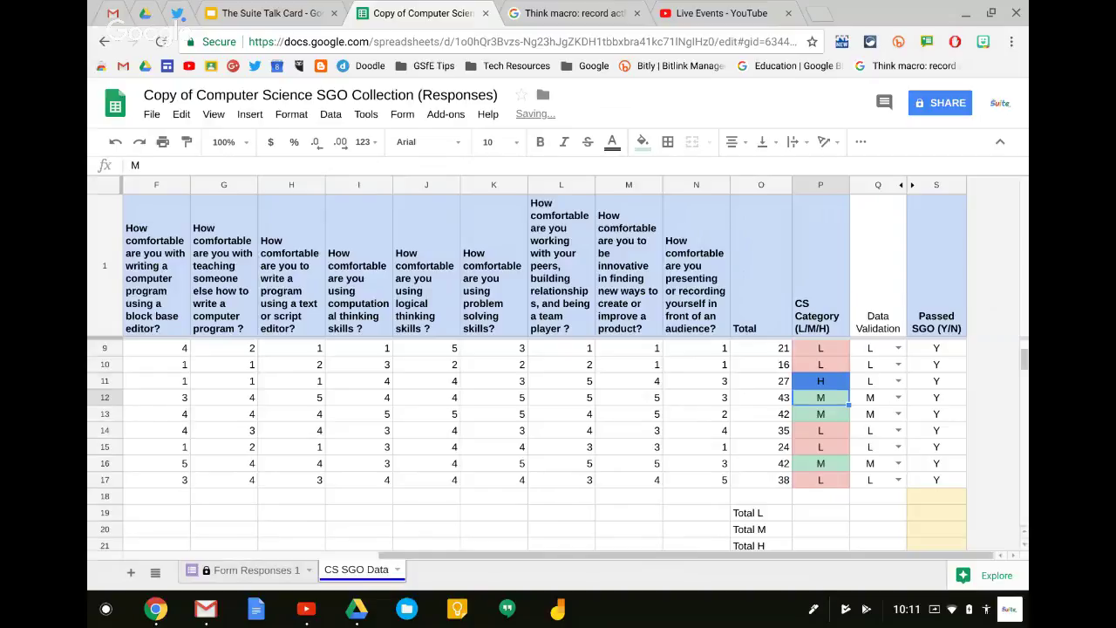
key("Up")
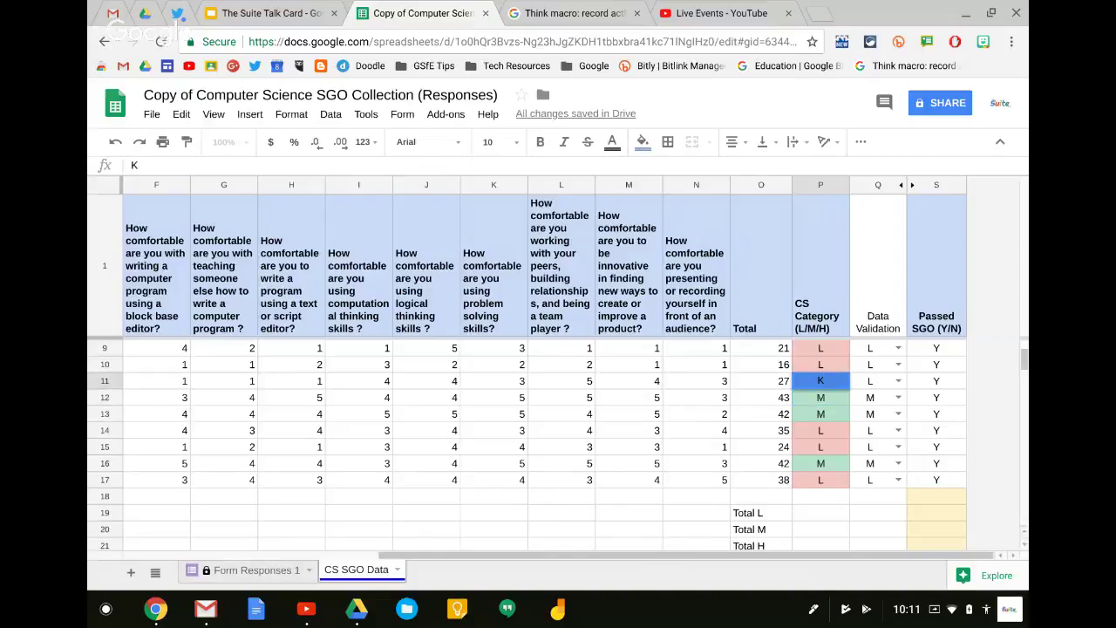
key("Return")
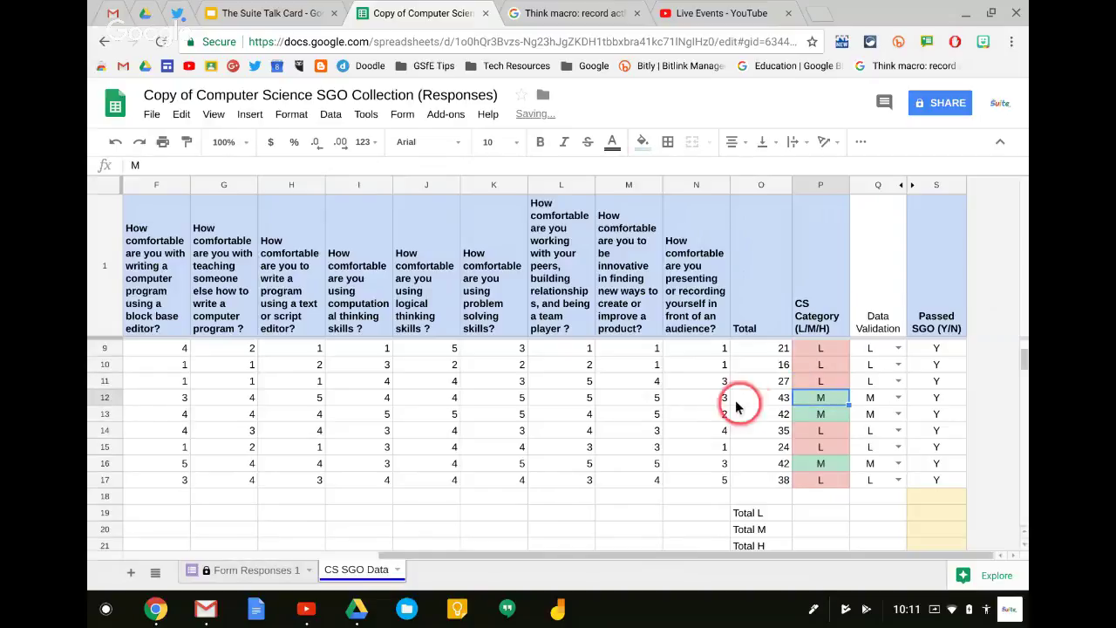
Review the color-coded CS Category column against the totals and the survey ratings across the sheet
scroll(830, 420, "up", 3)
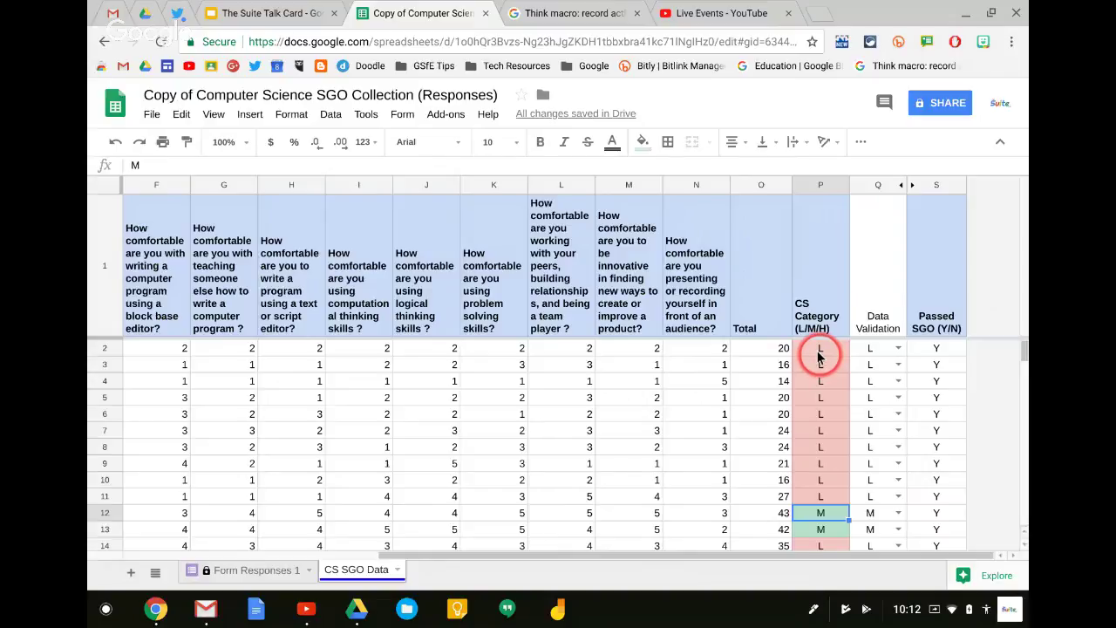
scroll(820, 357, "down", 3)
scroll(820, 358, "down", 1)
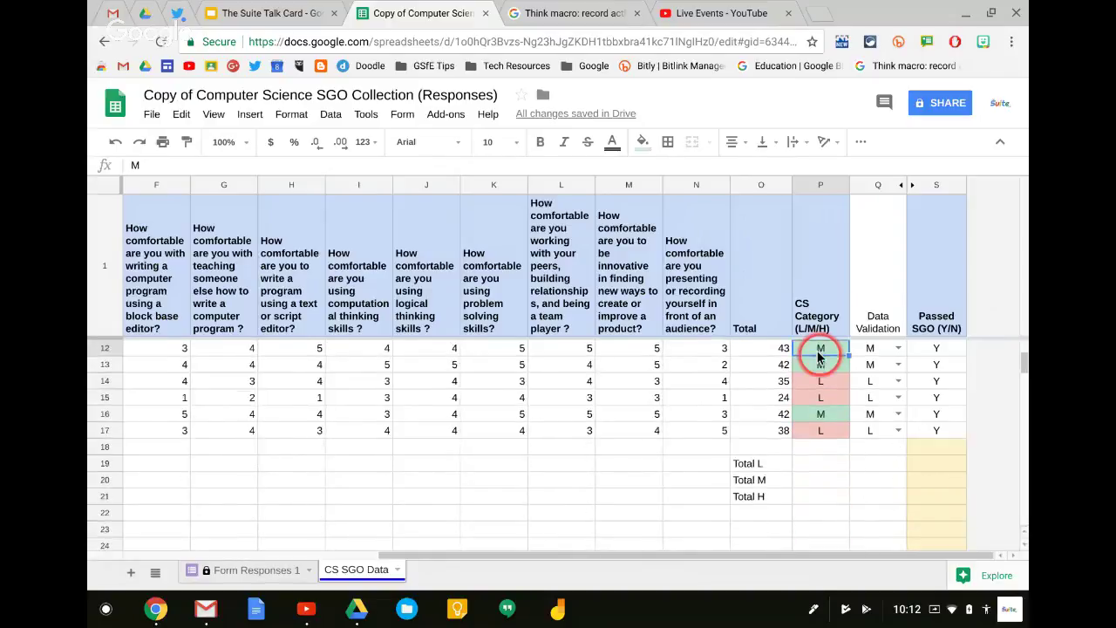
scroll(820, 357, "up", 3)
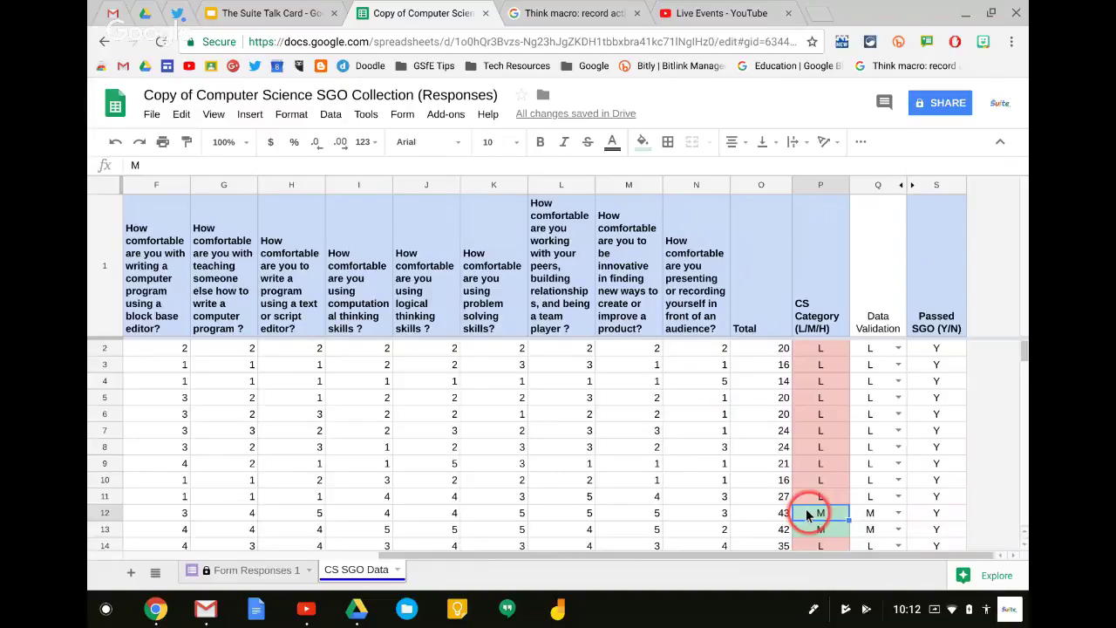
scroll(634, 462, "left", 1)
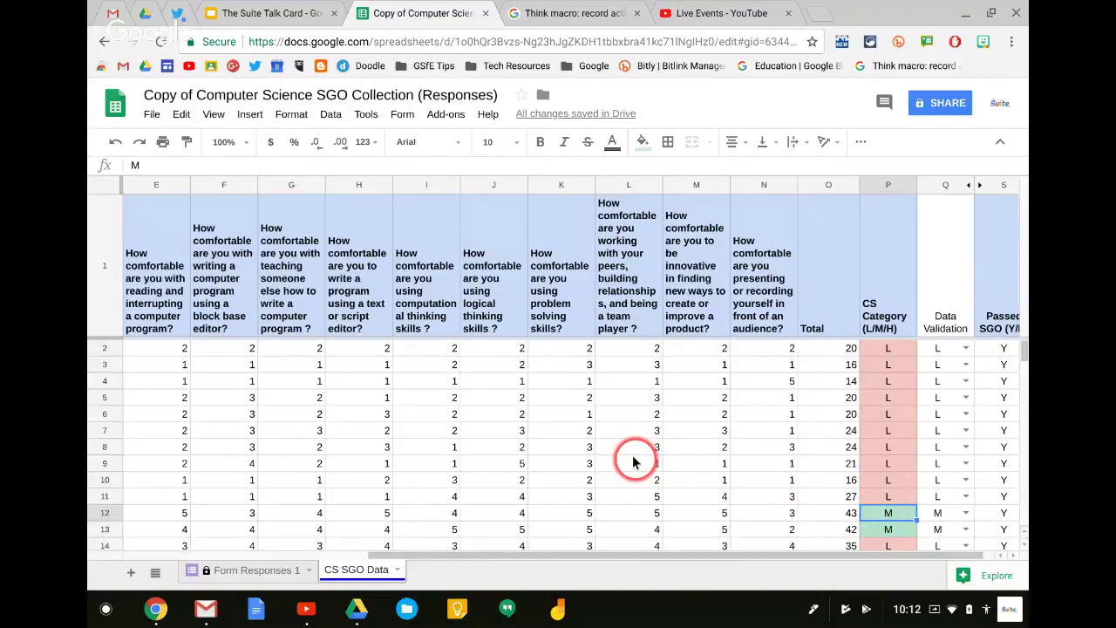
scroll(634, 462, "left", 2)
scroll(634, 462, "left", 2)
scroll(634, 463, "down", 1)
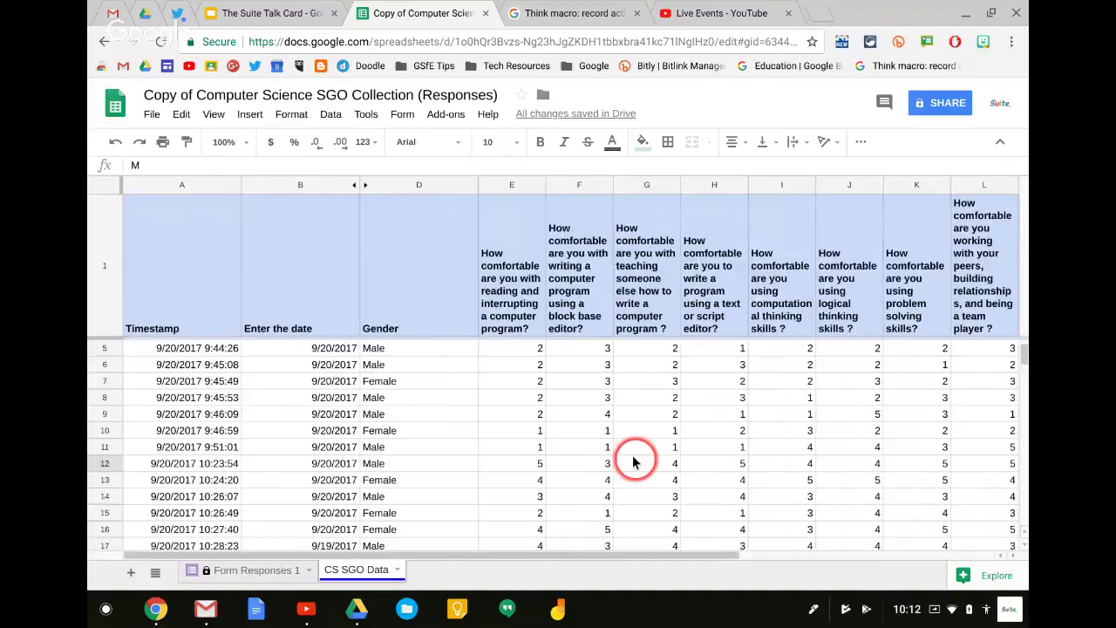
scroll(634, 462, "down", 1)
scroll(634, 463, "up", 4)
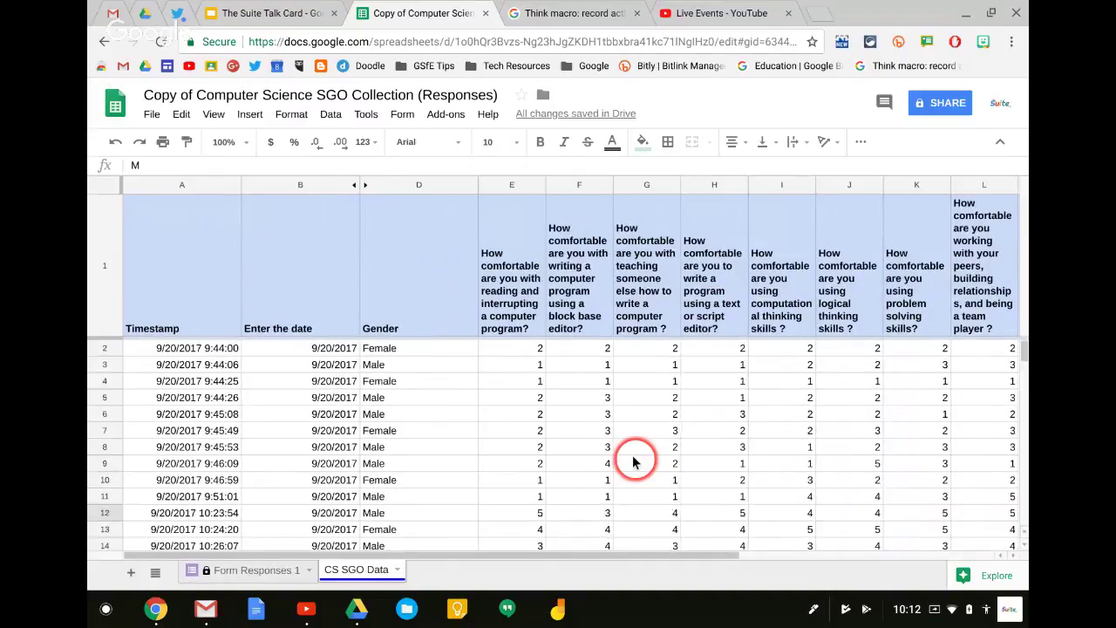
scroll(634, 462, "right", 3)
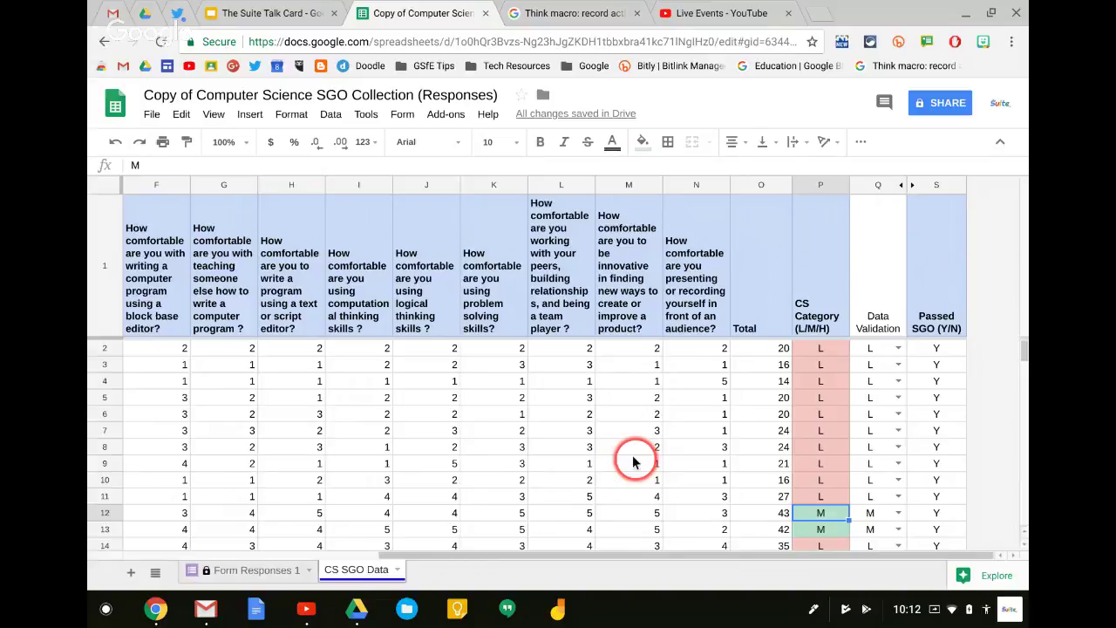
Enter the formula =COUNTIF(P2:P17,"L") in cell P19 beside Total L to count the L categories
scroll(785, 458, "down", 3)
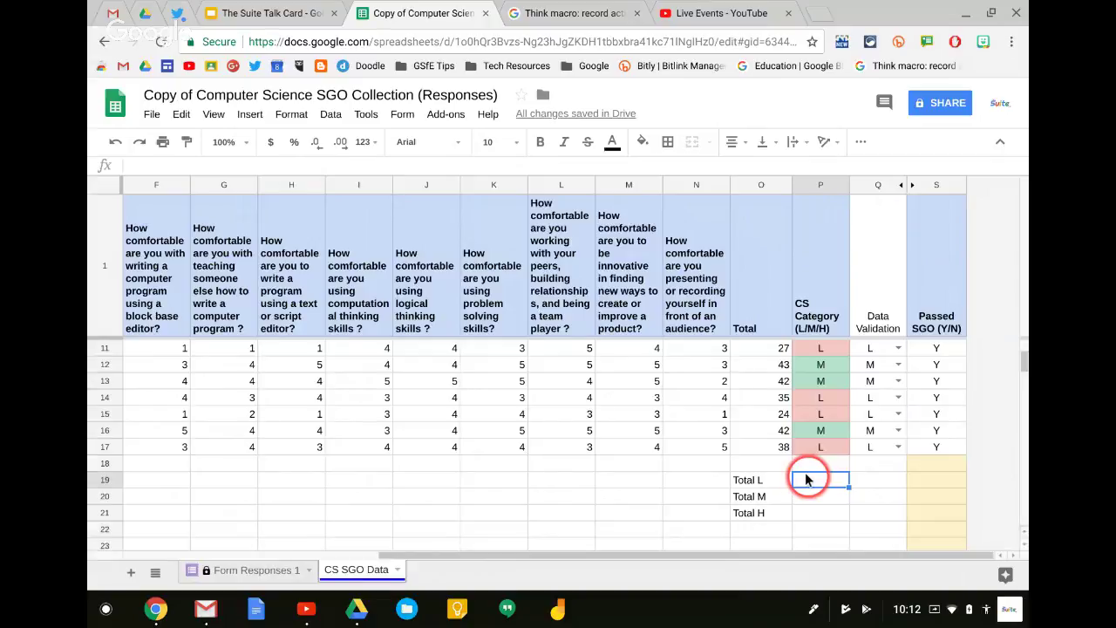
type("=")
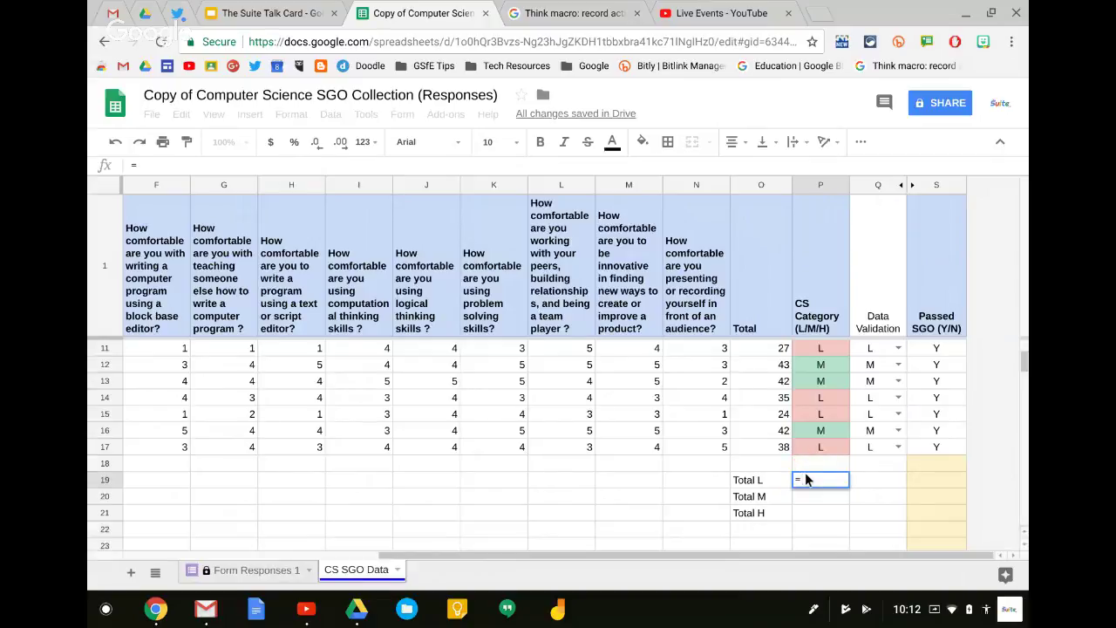
type("count")
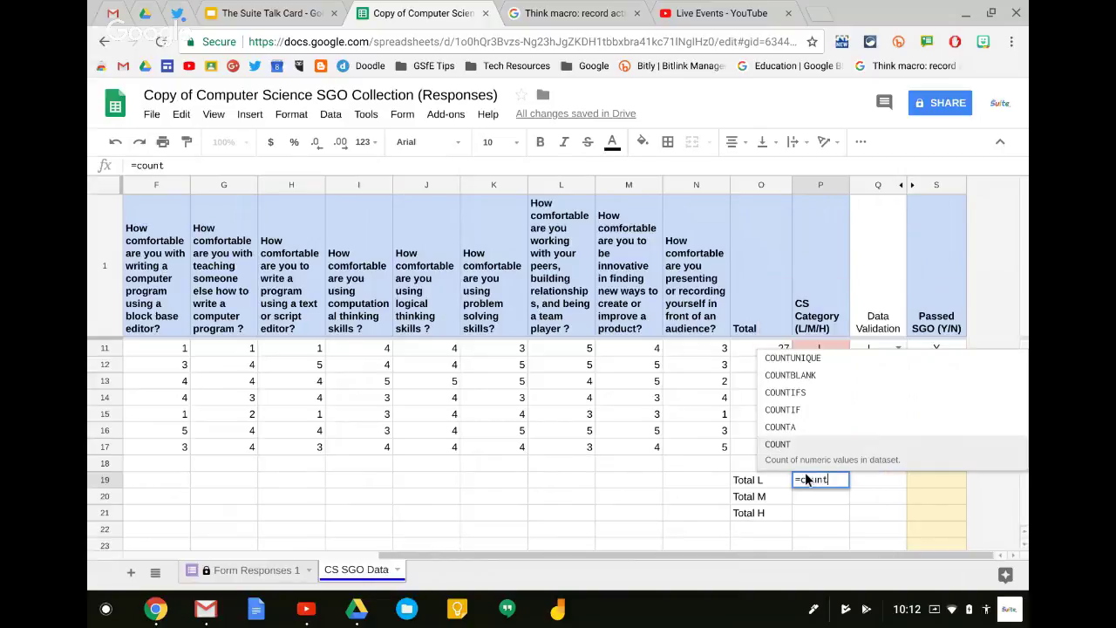
left_click(807, 407)
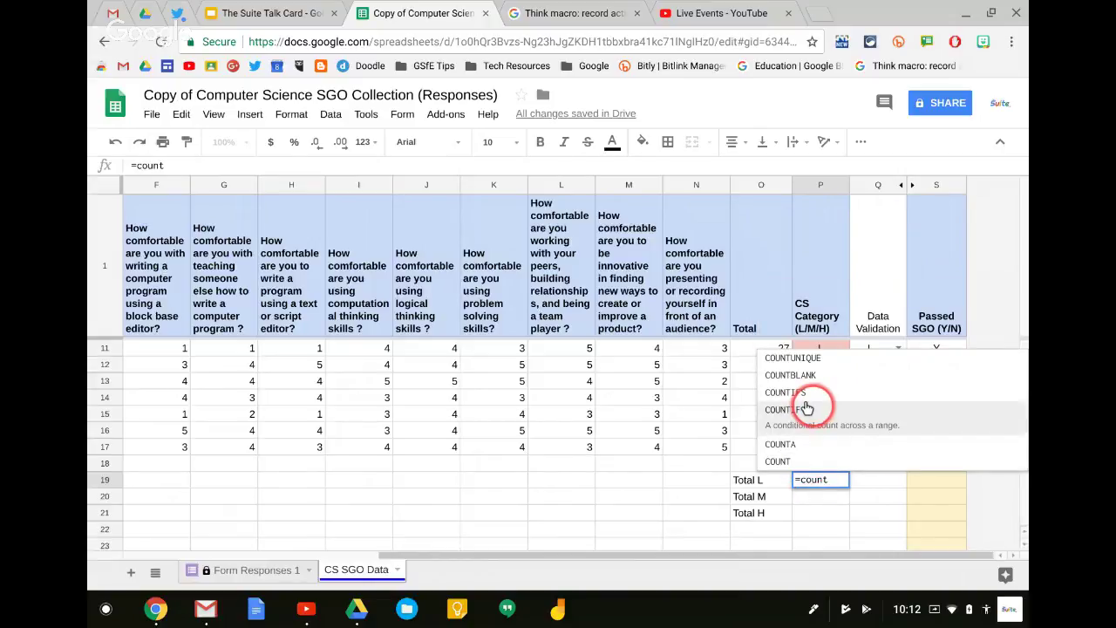
left_click(807, 407)
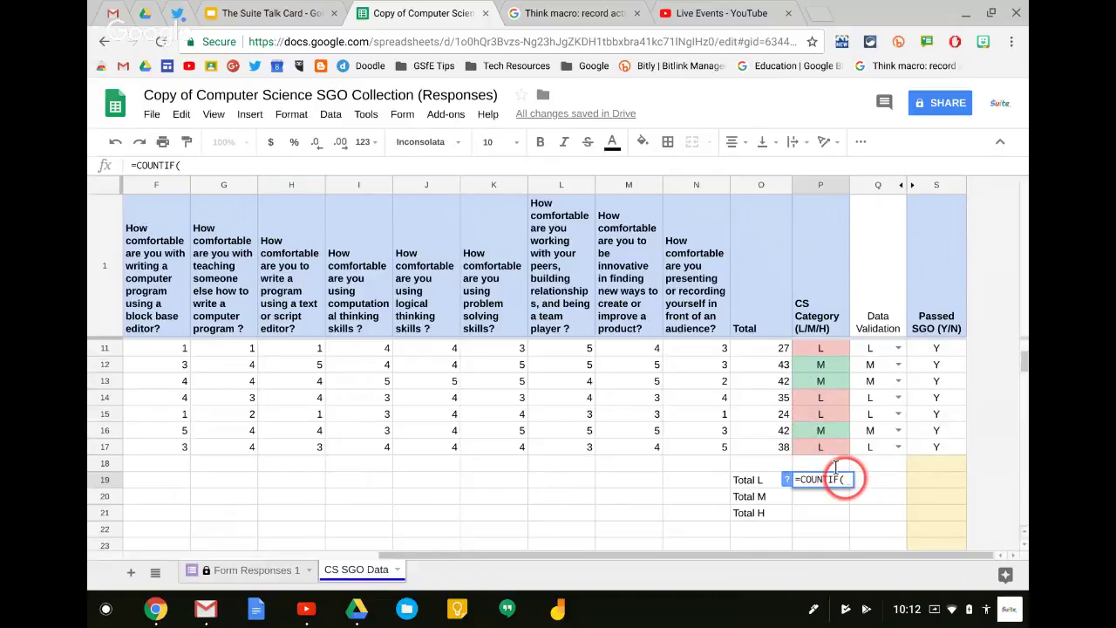
left_click(829, 449)
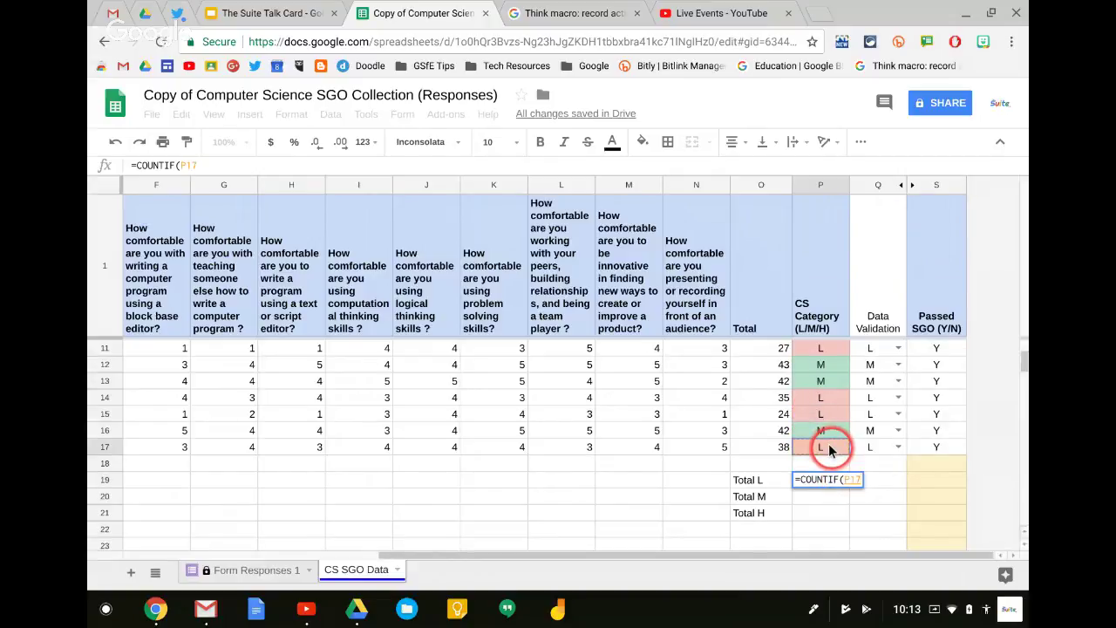
left_click_drag(829, 450, 820, 348)
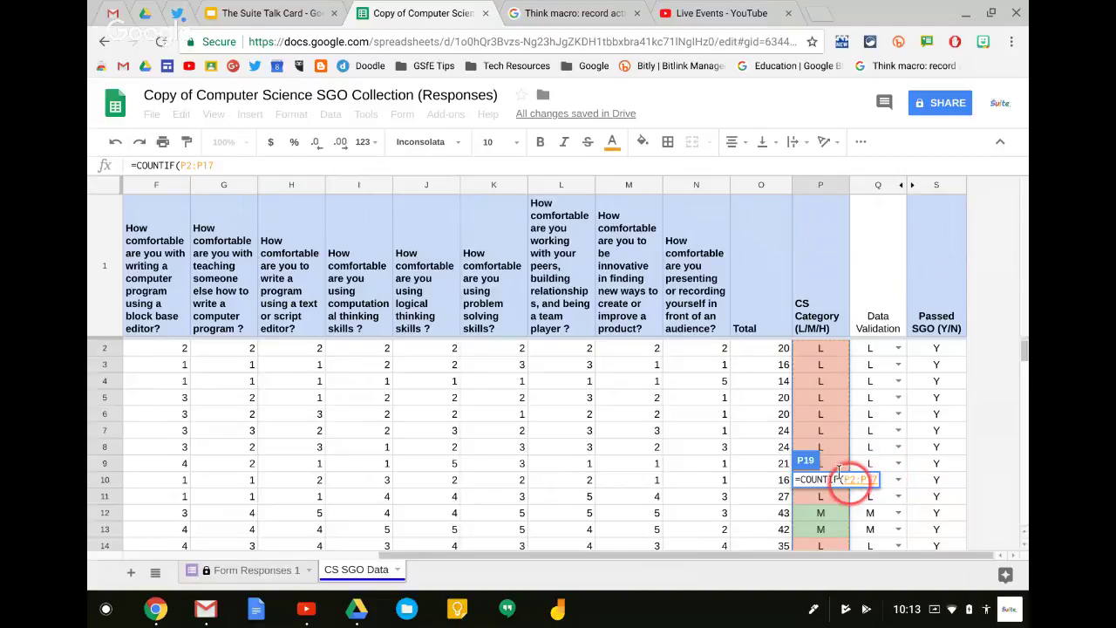
type(",")
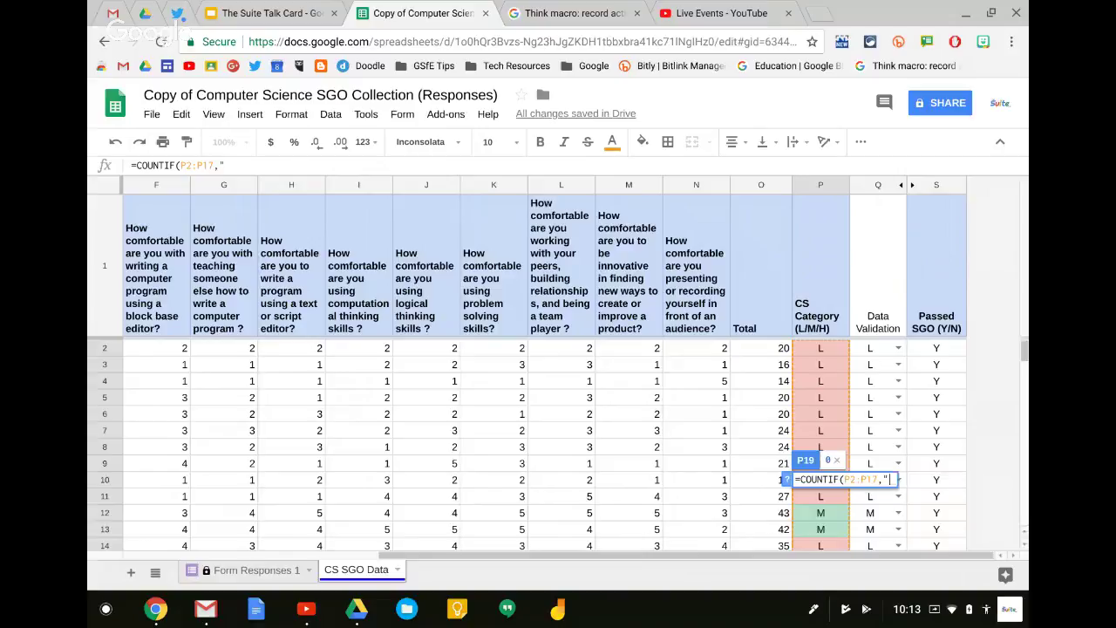
type("\"L\")")
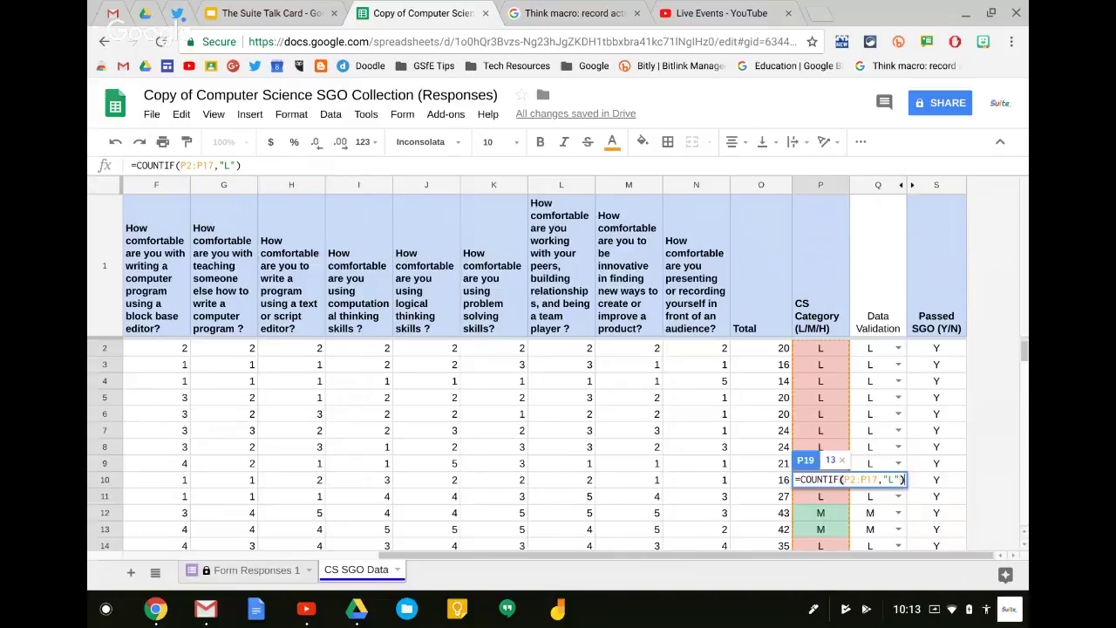
key("Return")
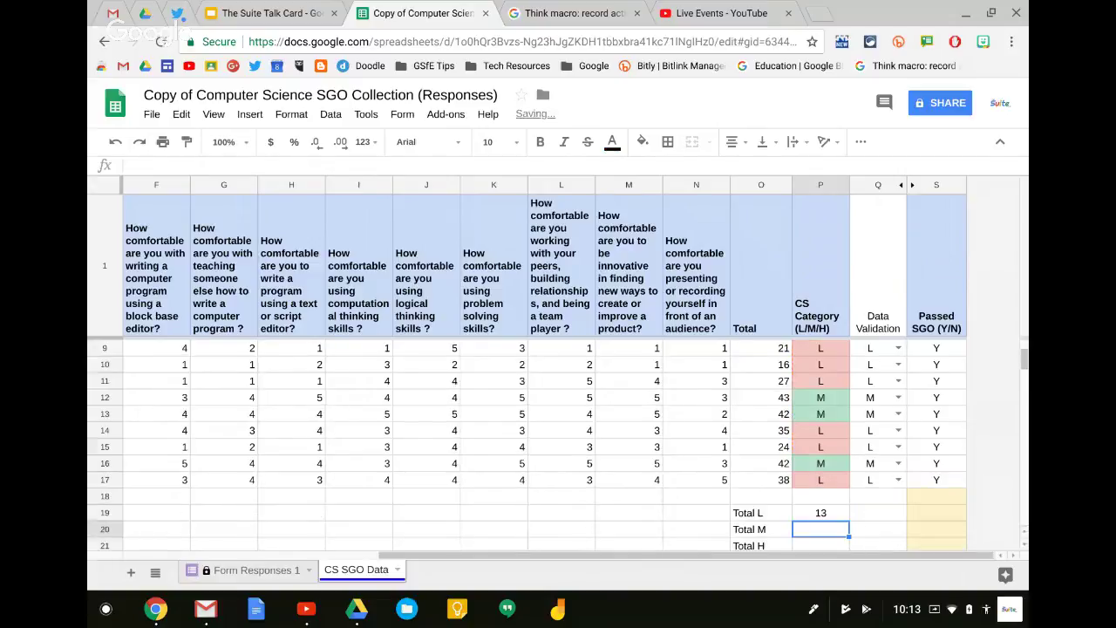
Fill the Total L formula down from P19 through P21 and compare the cell ranges in the three formulas
left_click(812, 513)
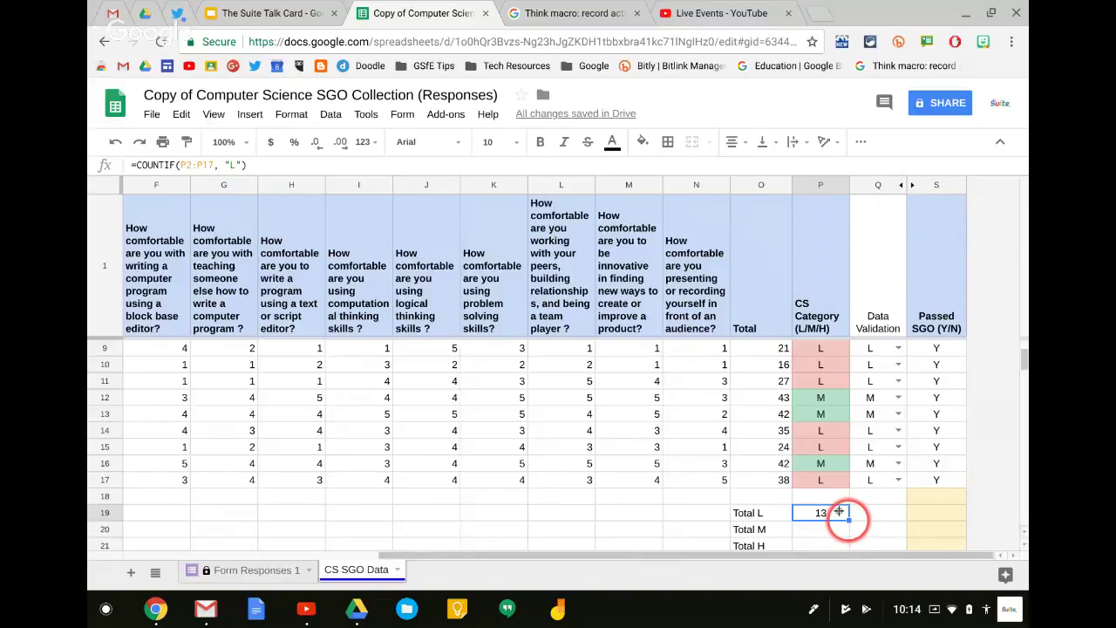
left_click_drag(839, 512, 818, 539)
scroll(823, 489, "down", 1)
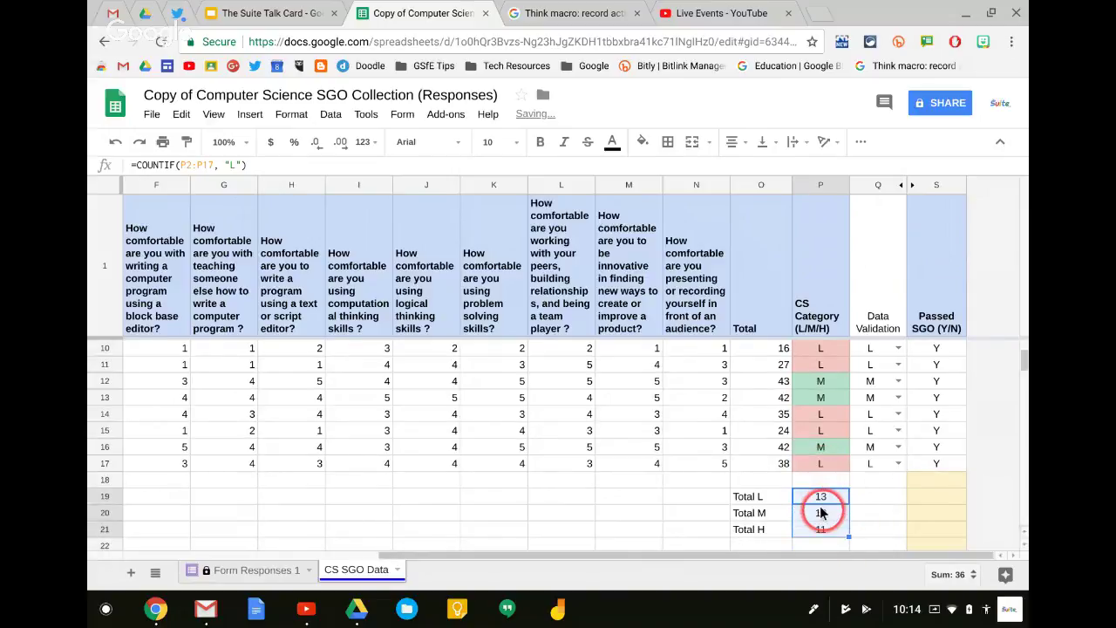
left_click(821, 513)
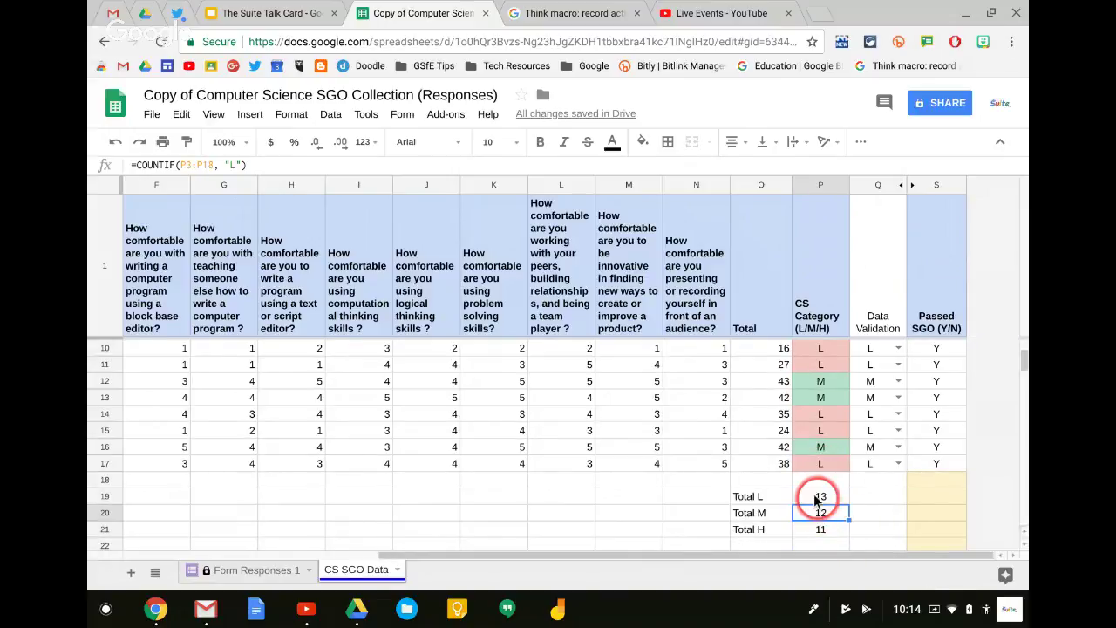
left_click(817, 498)
left_click(817, 514)
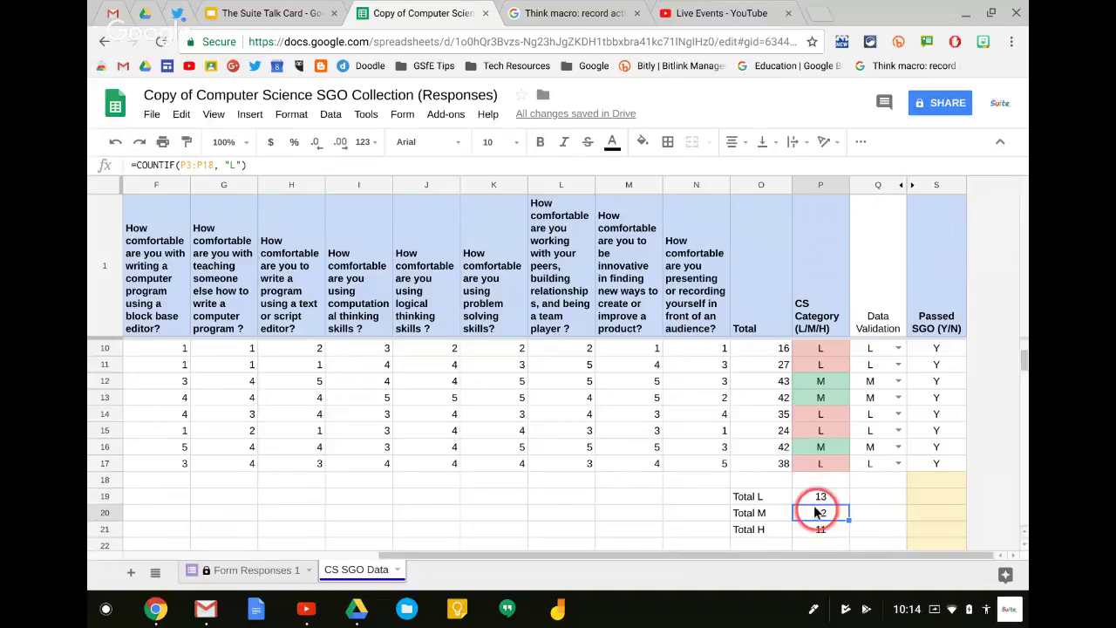
key("Down")
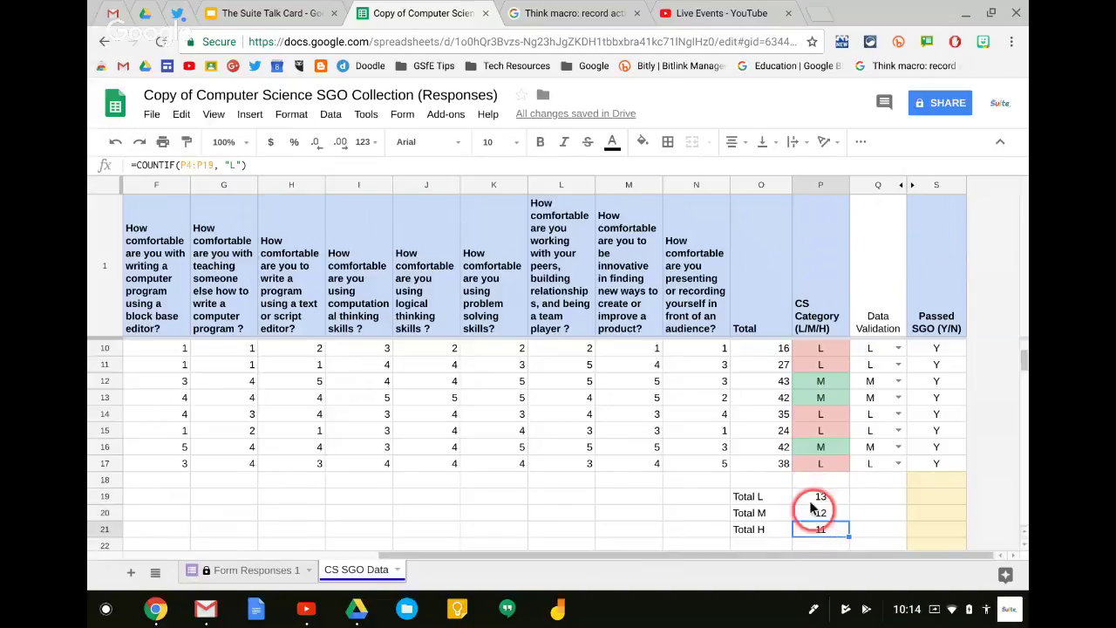
left_click(810, 514)
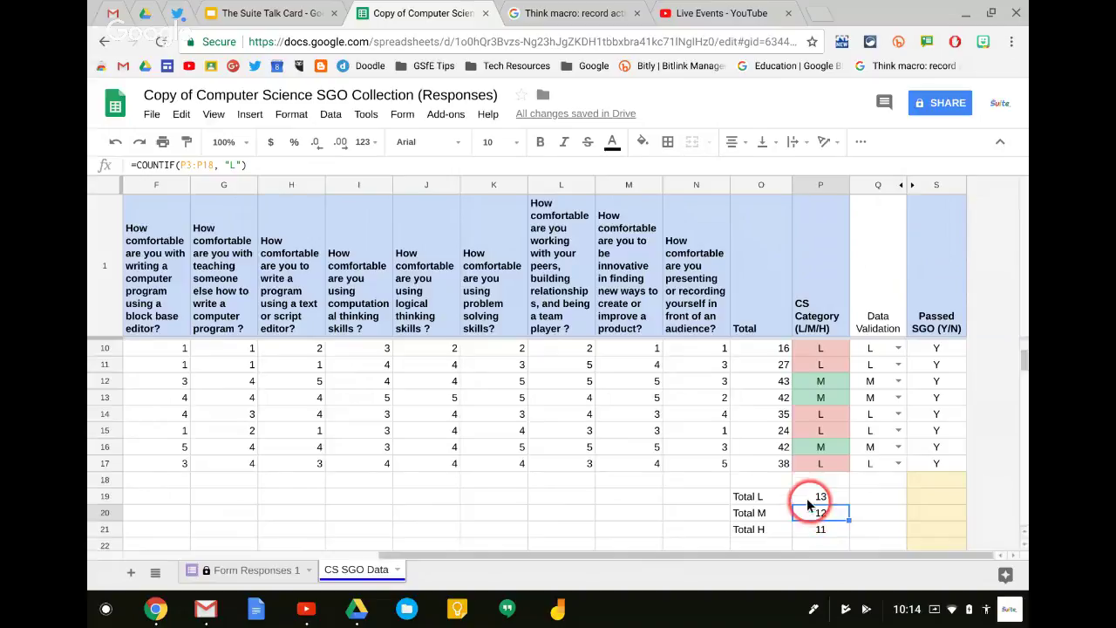
left_click(809, 495)
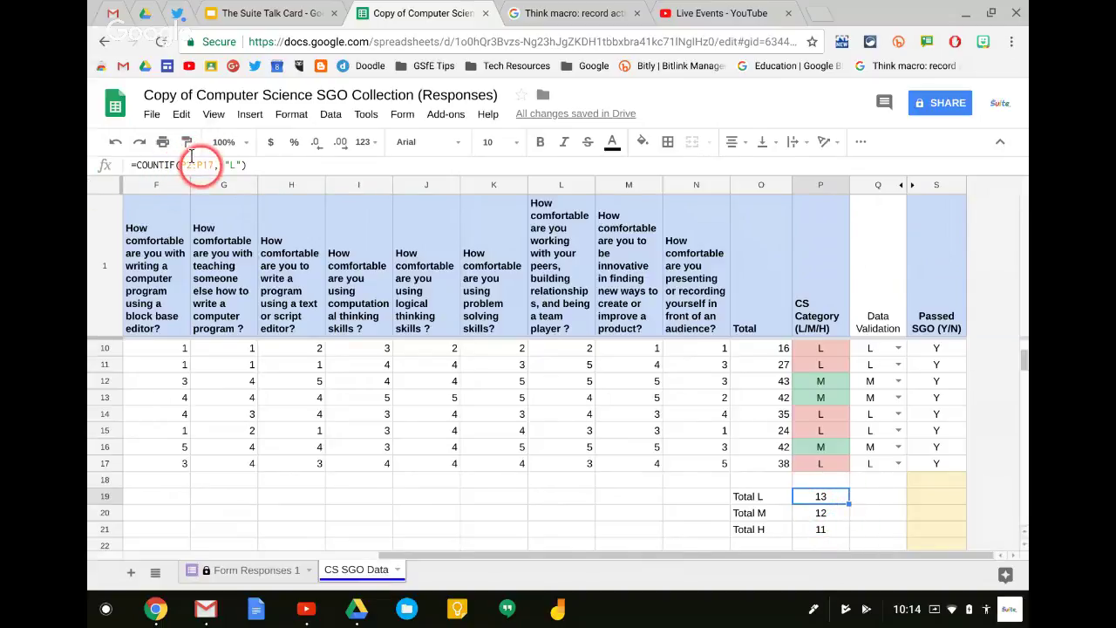
Correct the Total M formula in P20 so it counts M over the range P2:P17
left_click(825, 515)
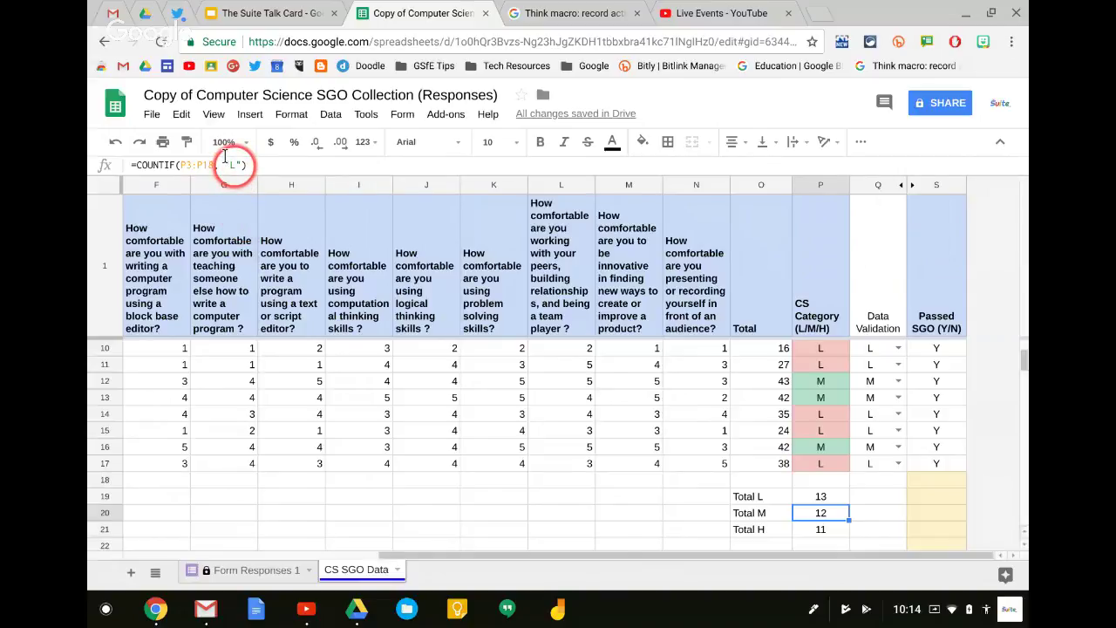
left_click(188, 165)
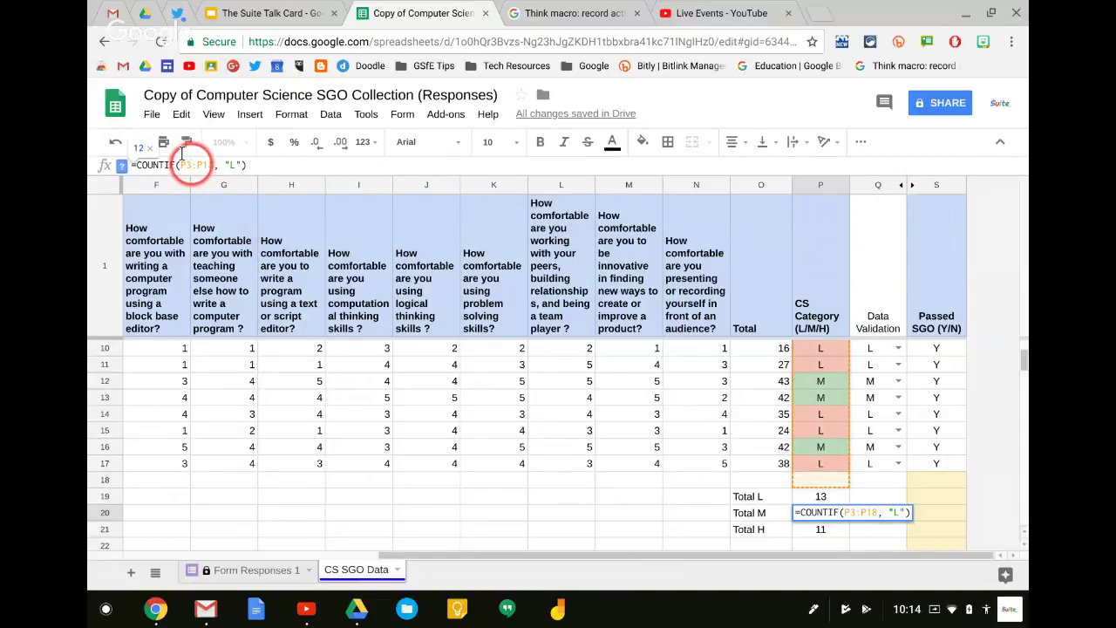
key("BackSpace")
type("2")
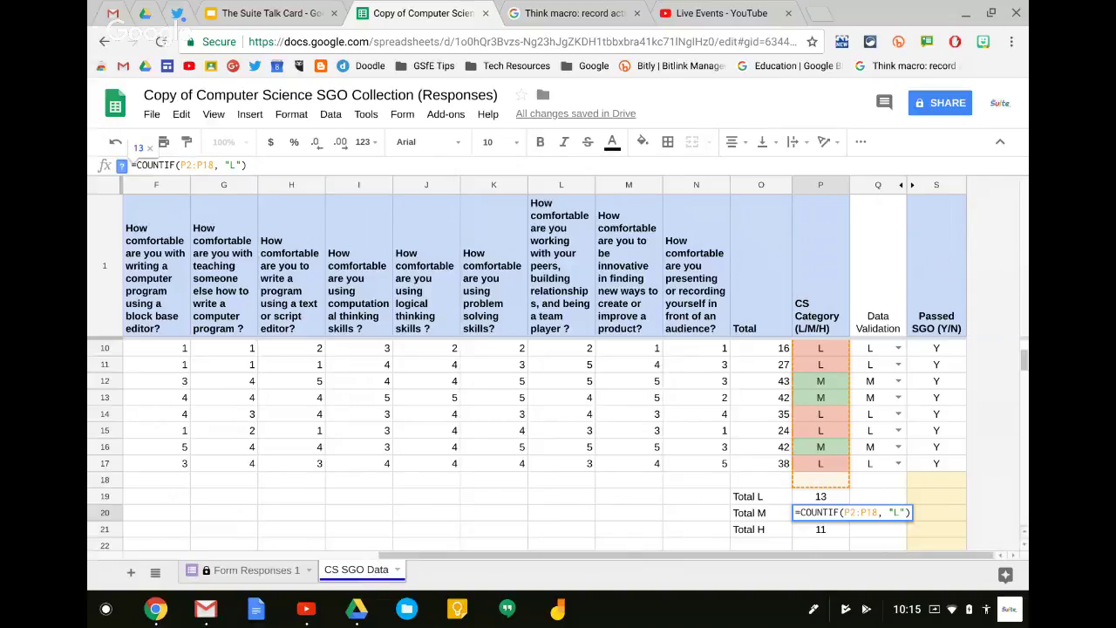
key("BackSpace")
type("7")
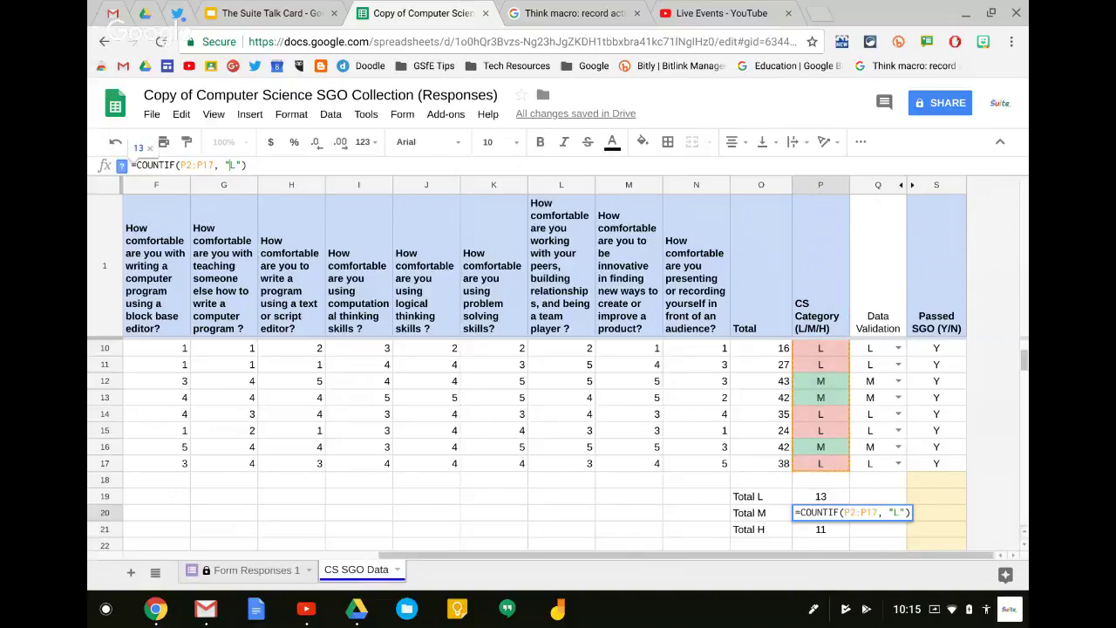
key("Left")
key("Left")
key("BackSpace")
type("M")
key("Return")
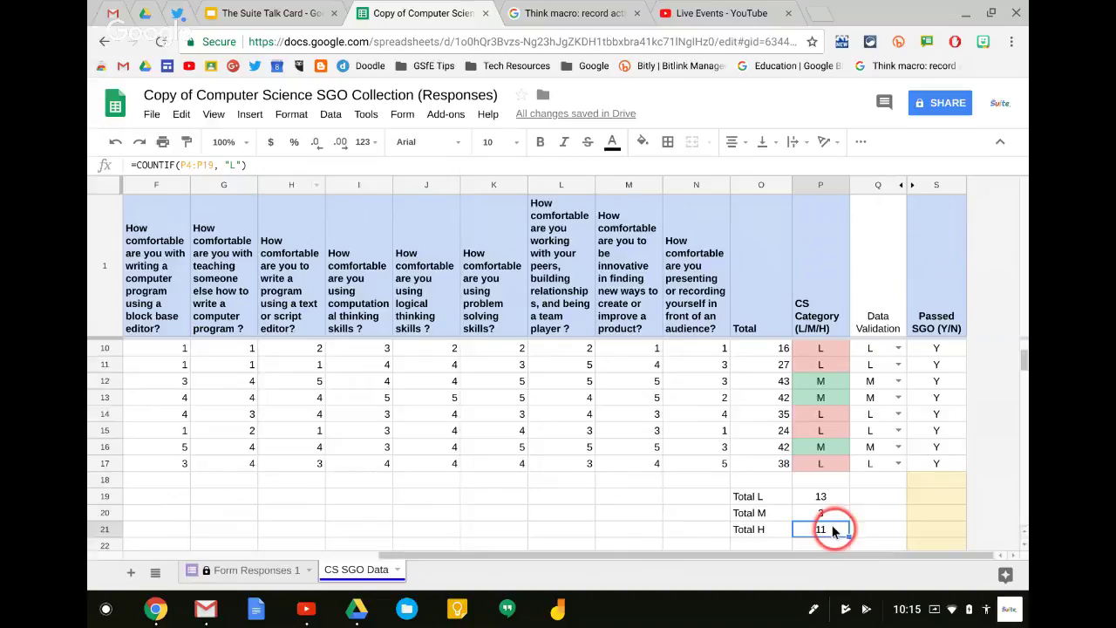
Correct the Total H formula in P21 so it counts H over the range P2:P17
left_click(192, 165)
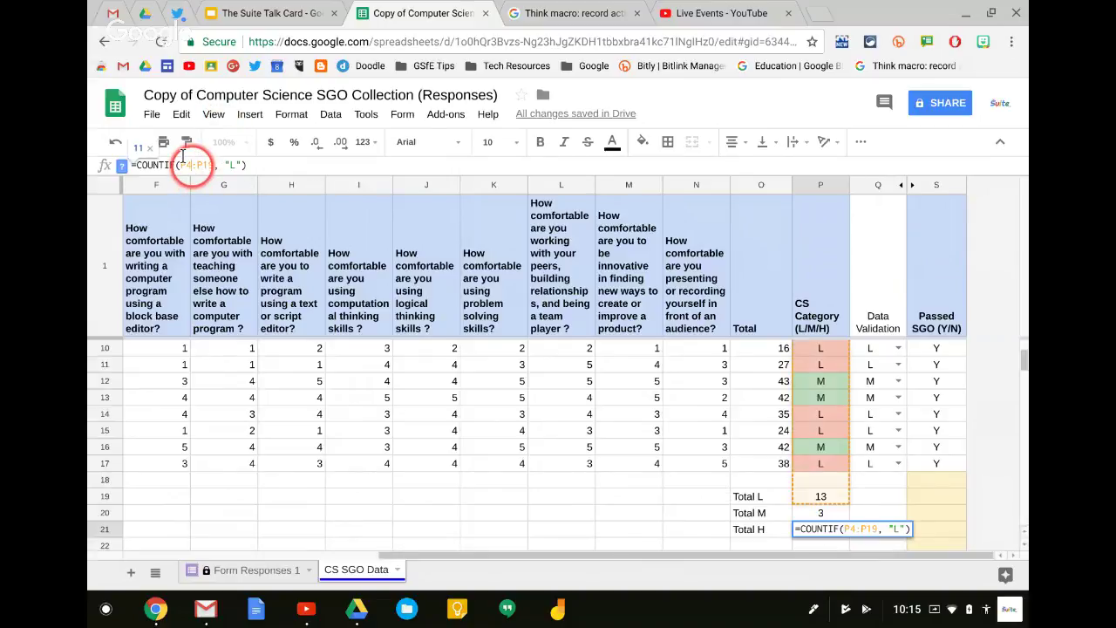
key("BackSpace")
type("2")
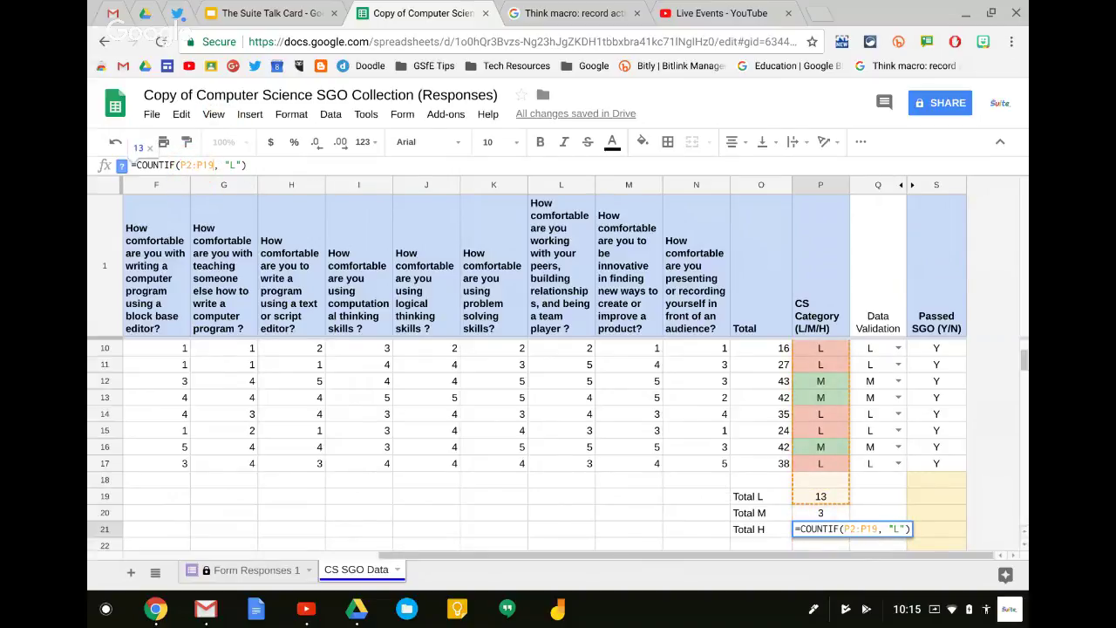
key("BackSpace")
type("7")
key("Right")
key("Right")
key("Right")
key("Right")
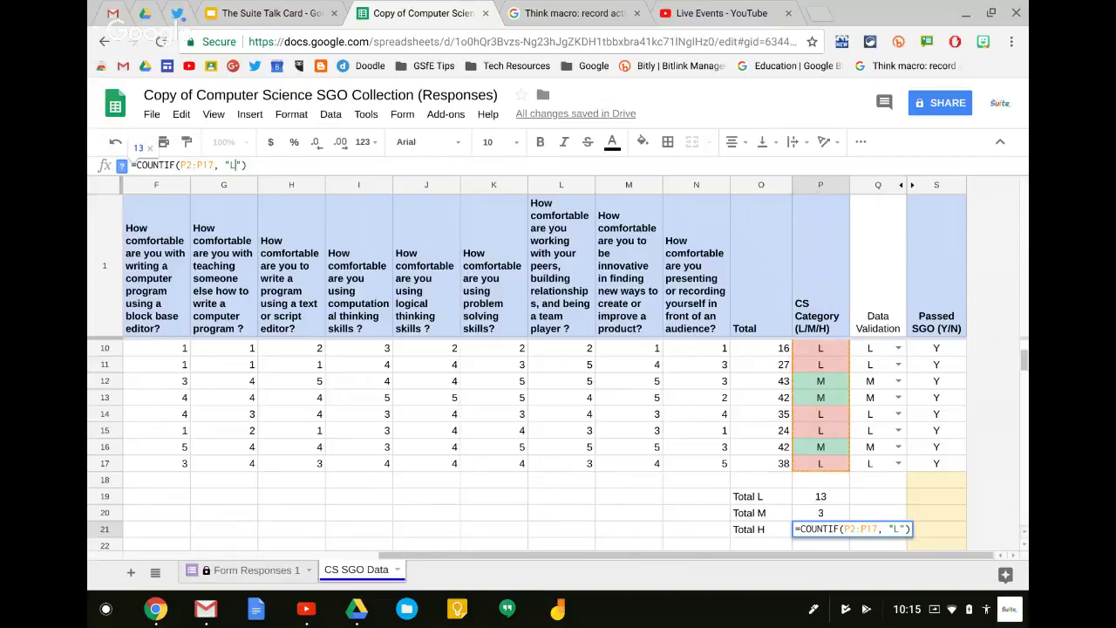
key("BackSpace")
type("H")
key("Return")
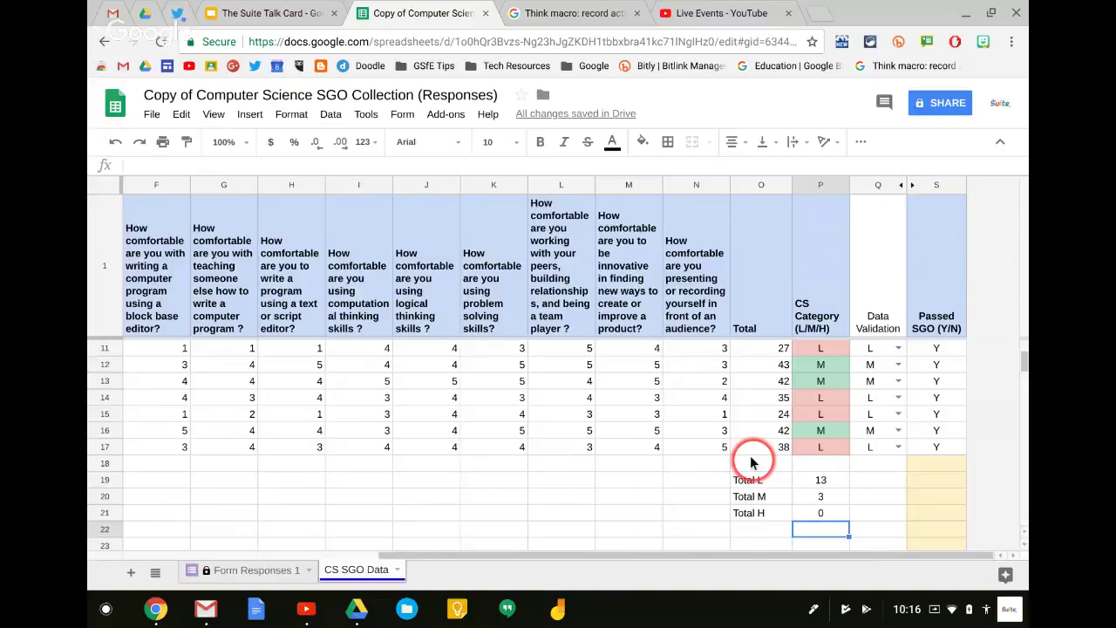
Switch to the open Google blog article on recording macros in Sheets, skim its sections and hide the related articles
left_click(555, 17)
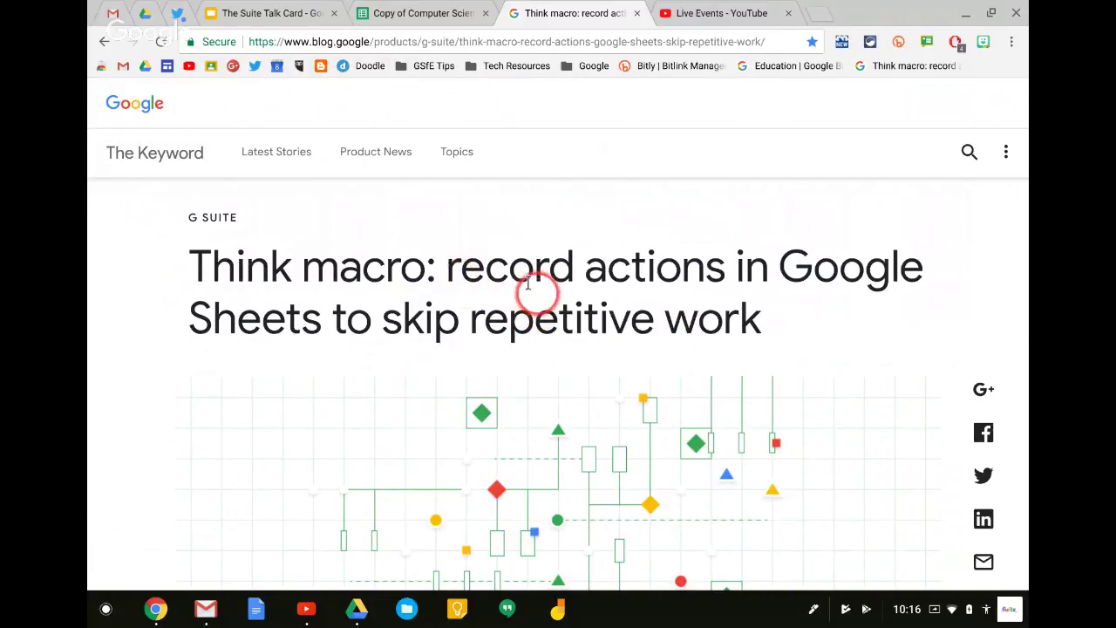
scroll(528, 281, "down", 5)
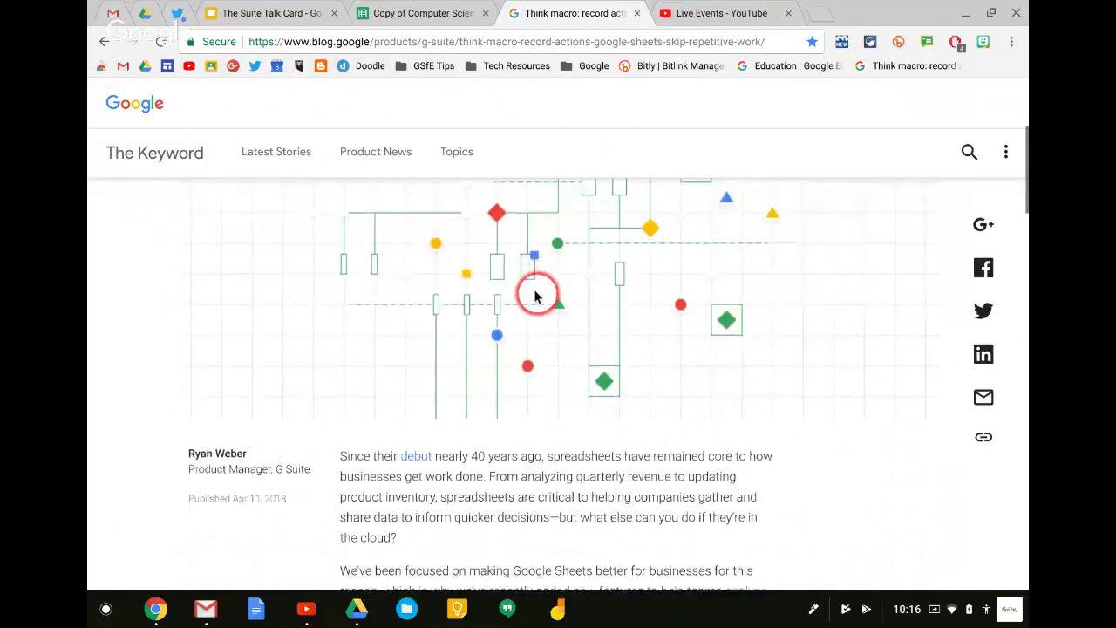
scroll(536, 297, "down", 4)
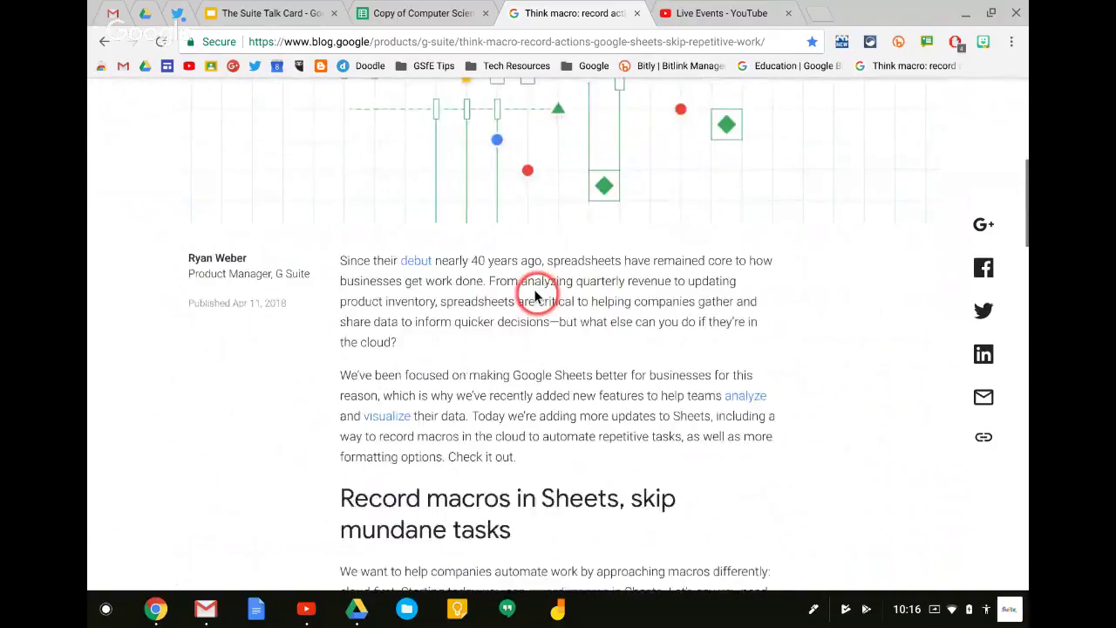
scroll(535, 297, "down", 4)
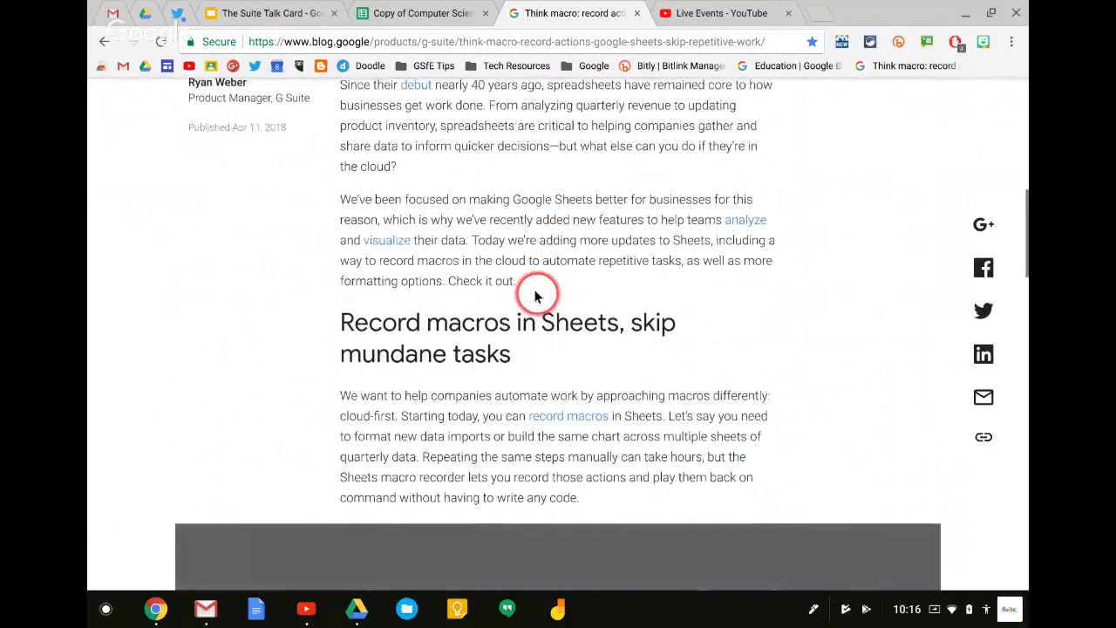
scroll(536, 296, "down", 6)
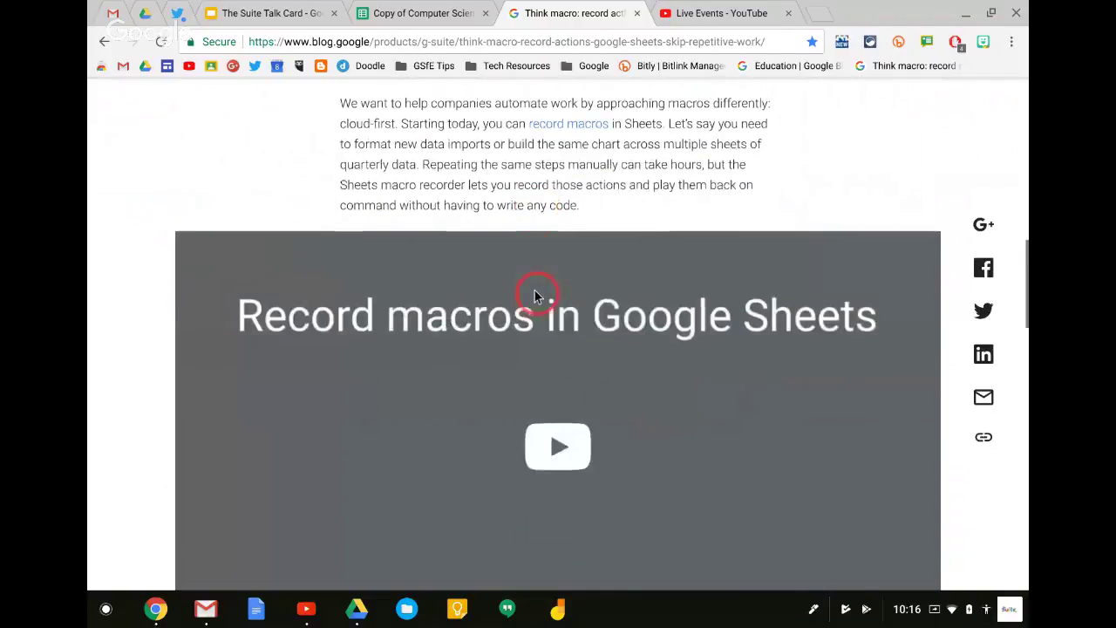
scroll(536, 296, "down", 3)
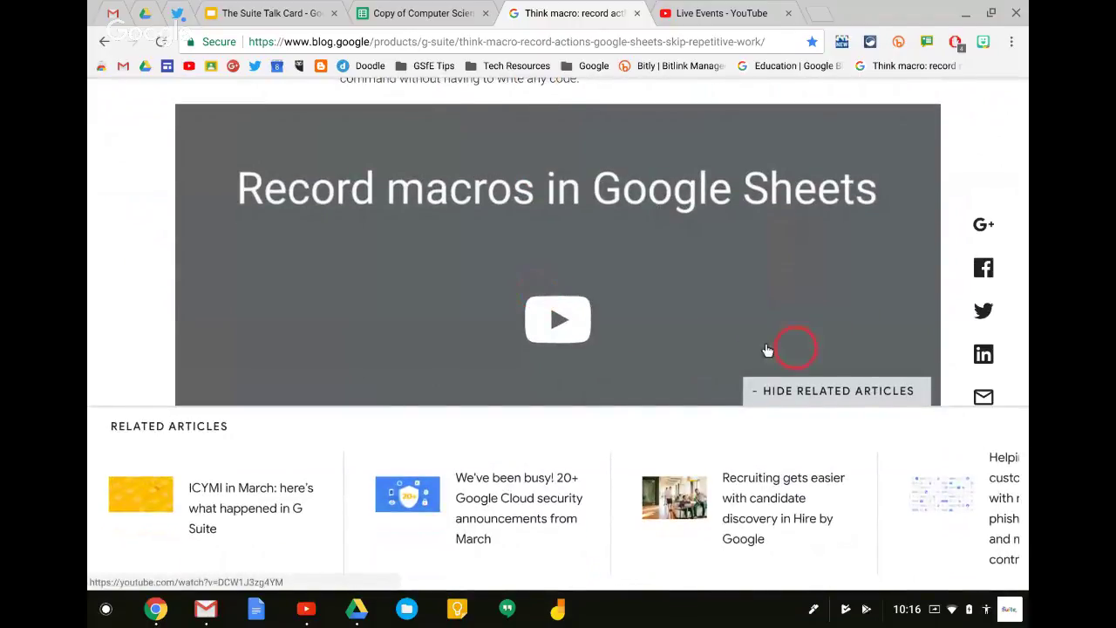
scroll(613, 255, "down", 3)
scroll(613, 254, "down", 5)
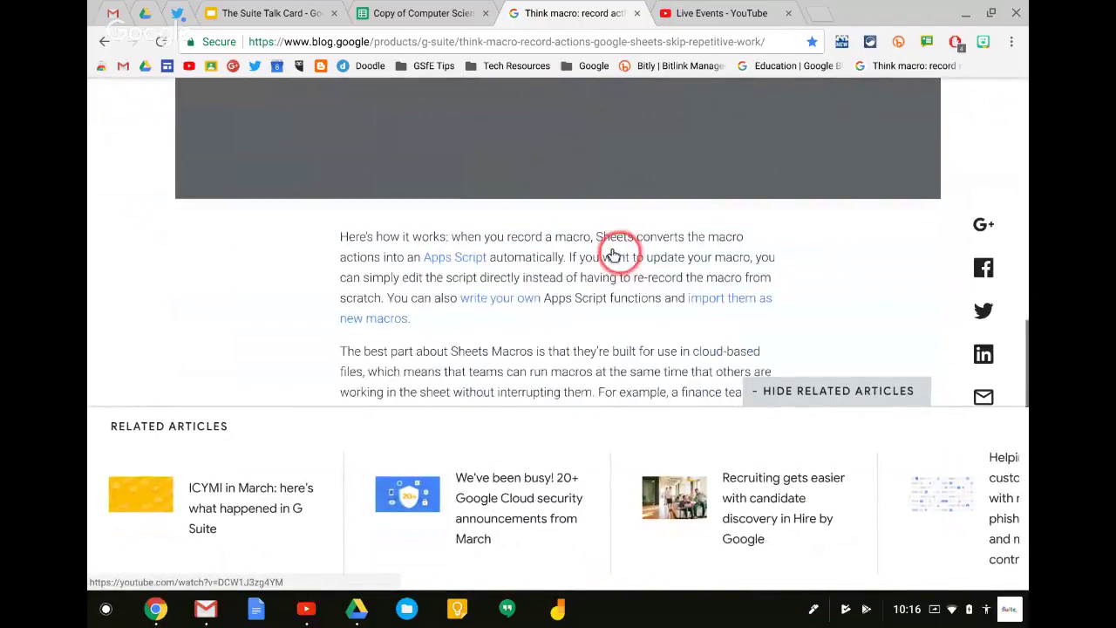
scroll(613, 255, "down", 2)
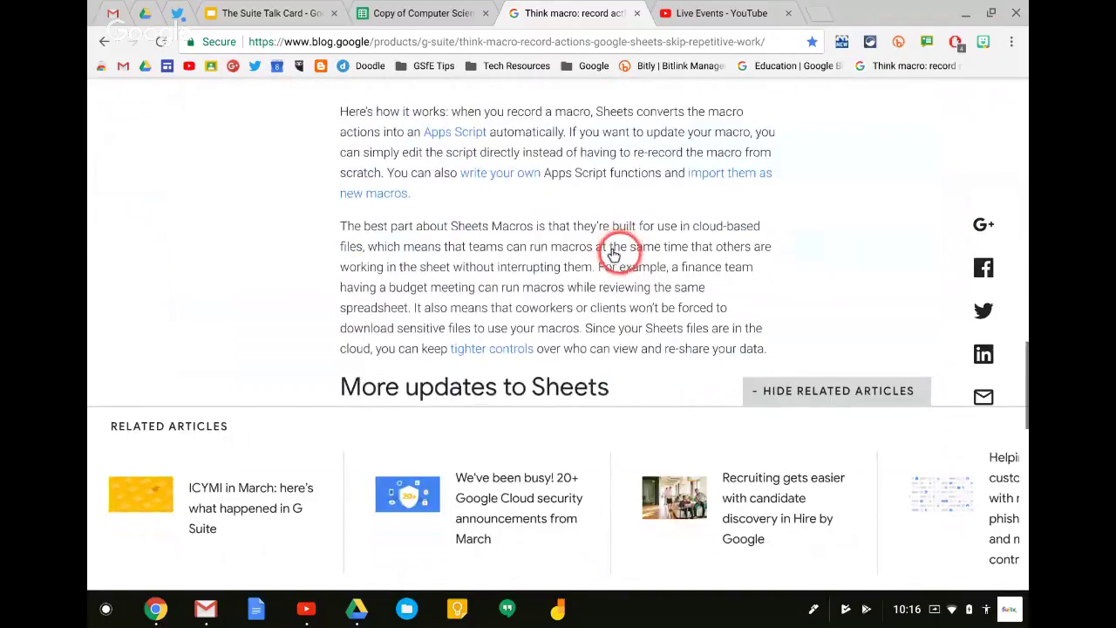
scroll(613, 255, "down", 1)
scroll(613, 255, "down", 3)
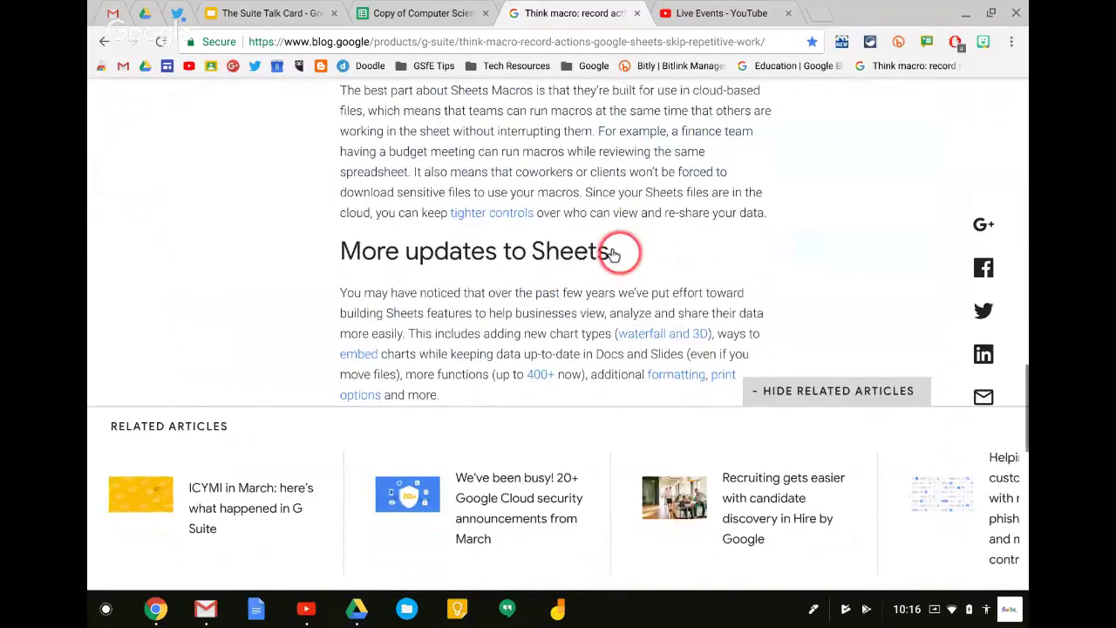
scroll(613, 255, "down", 4)
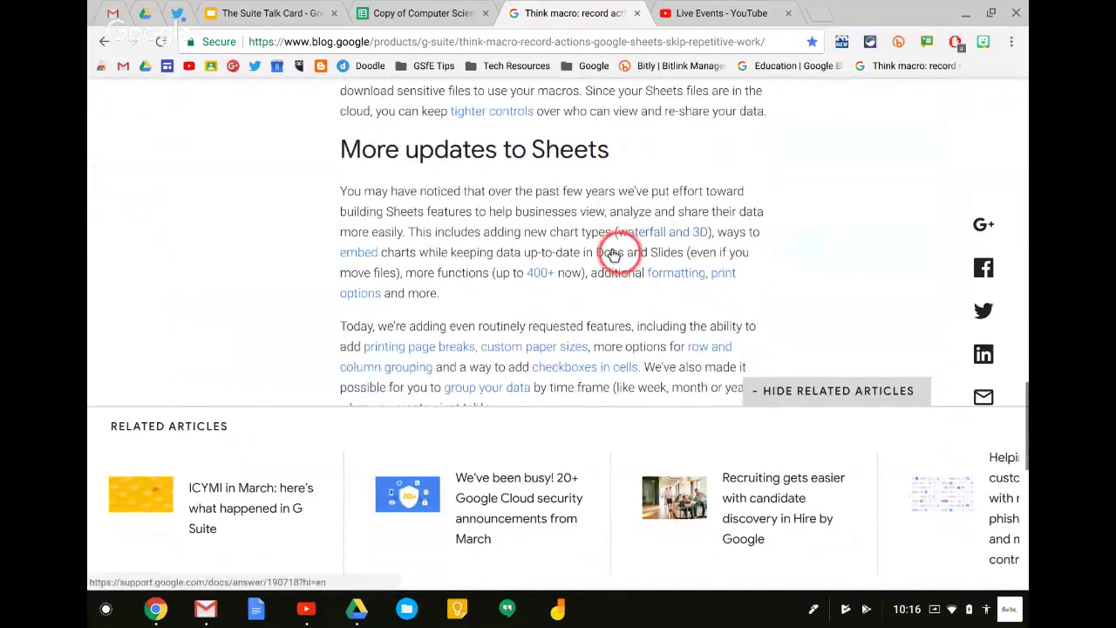
scroll(613, 254, "up", 15)
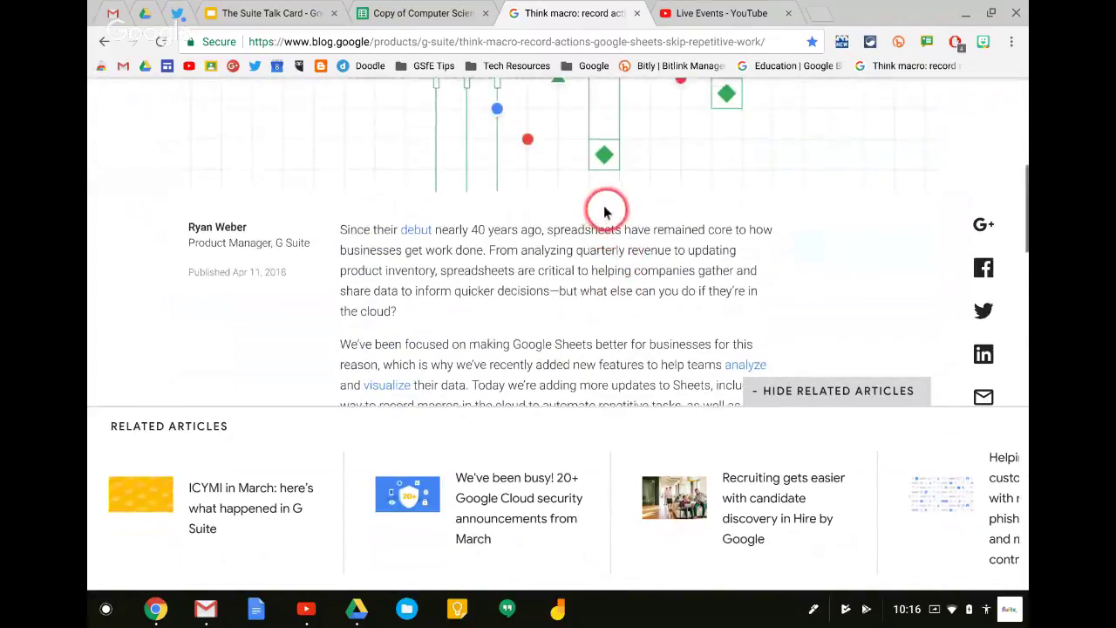
scroll(605, 212, "up", 5)
scroll(605, 212, "up", 2)
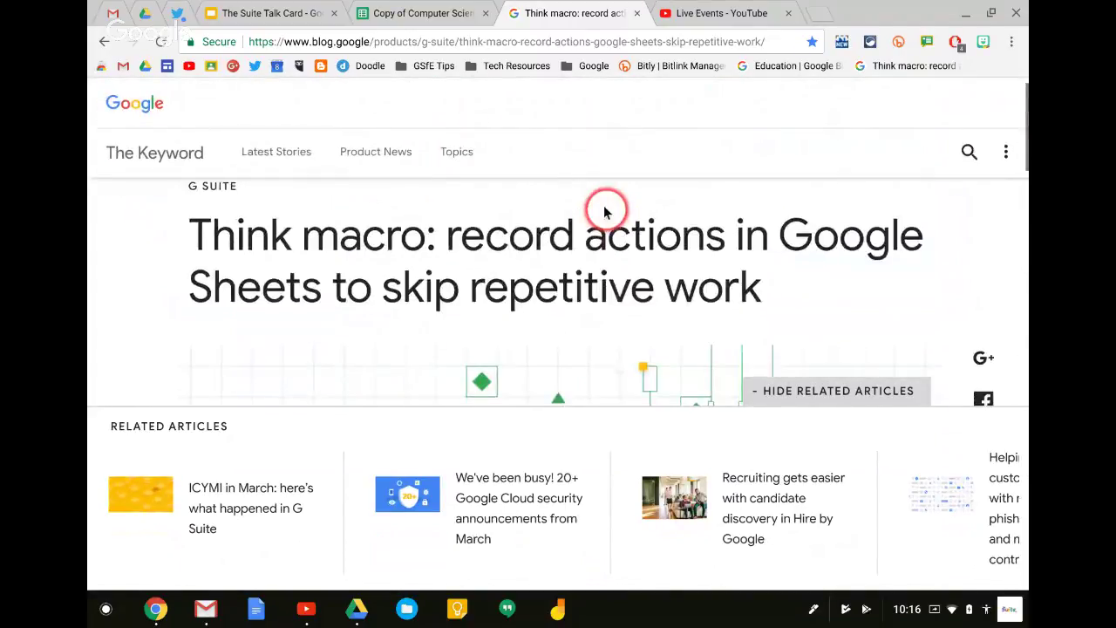
left_click(882, 391)
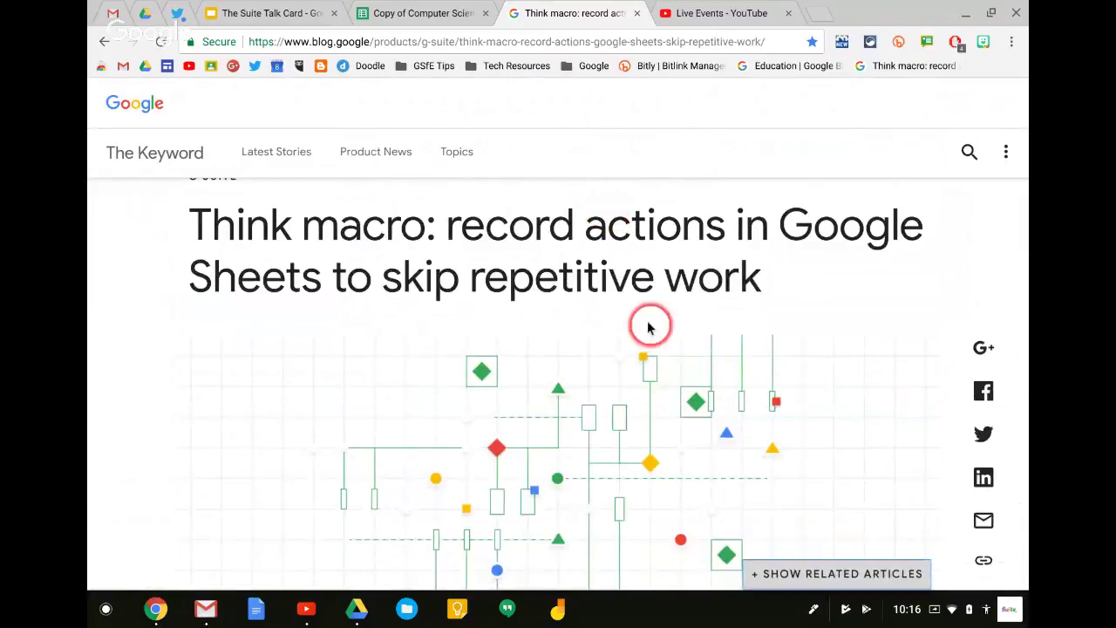